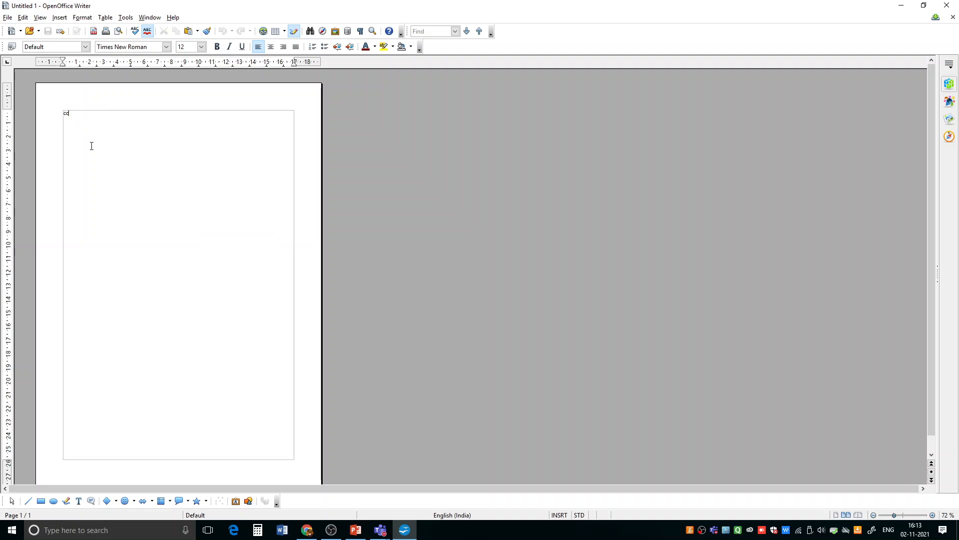
# Replace the stray letters with the word "Computer" and apply the Heading 1 style to it
pyautogui.press('BackSpace')
pyautogui.press('BackSpace')
pyautogui.press('BackSpace')
pyautogui.write('Compute')
pyautogui.moveTo(64, 114); pyautogui.dragTo(87, 114)
pyautogui.click(86, 47)
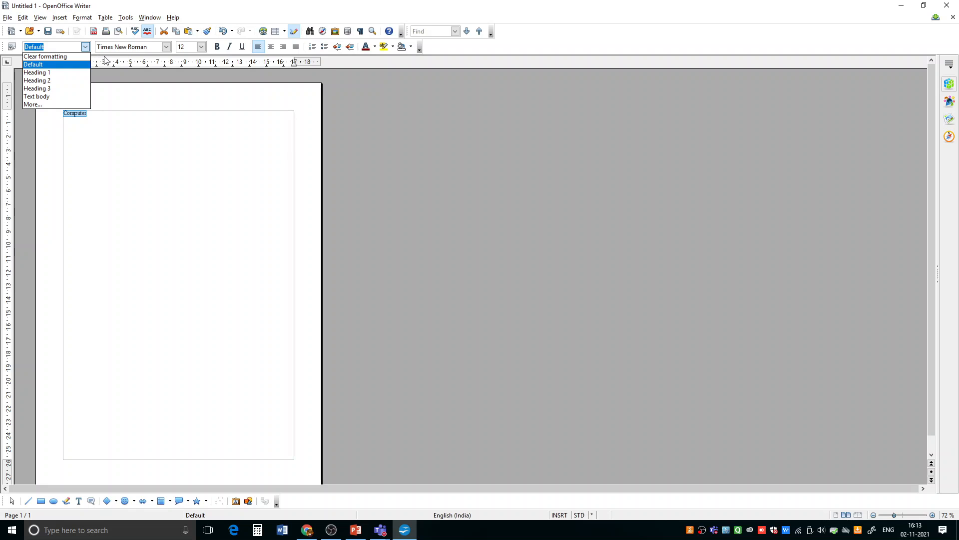
pyautogui.click(64, 73)
pyautogui.click(114, 124)
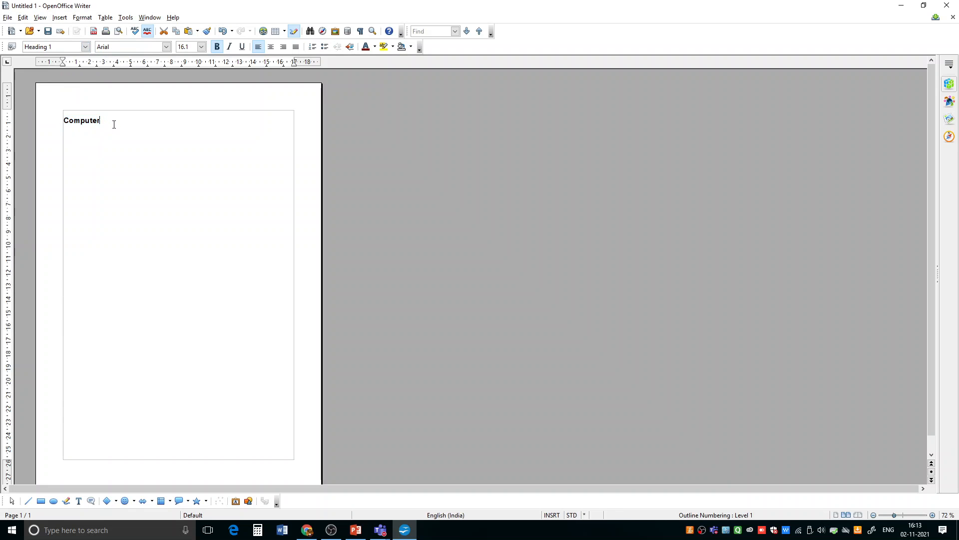
# Copy the "Computer" heading and paste three copies of it on the lines below
pyautogui.press('Return')
pyautogui.moveTo(64, 121); pyautogui.dragTo(96, 127)
pyautogui.hotkey('ctrl', 'c')
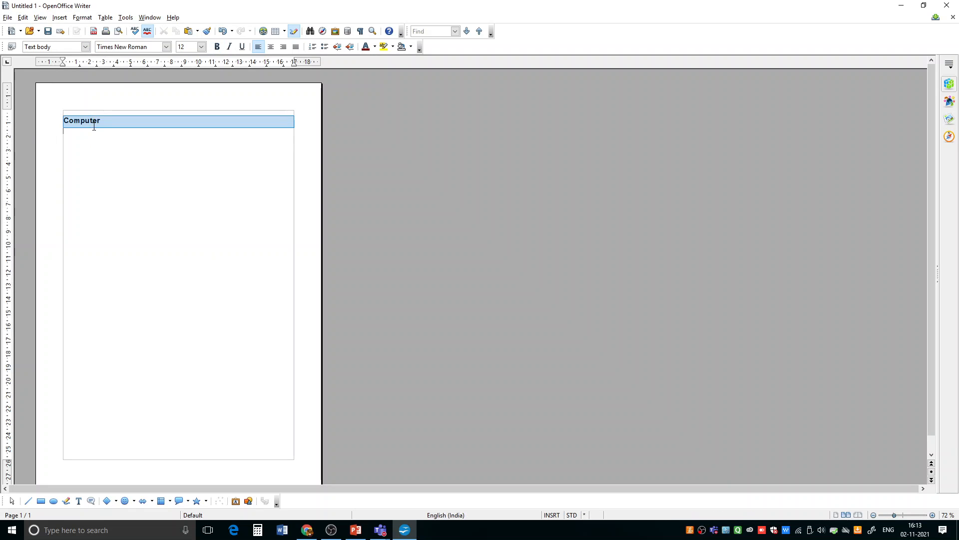
pyautogui.click(96, 153)
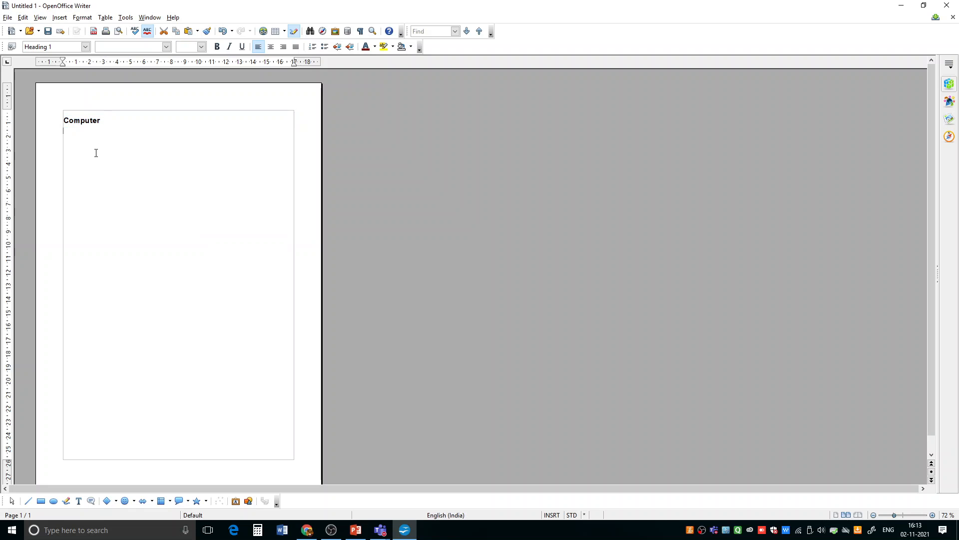
pyautogui.hotkey('ctrl', 'v')
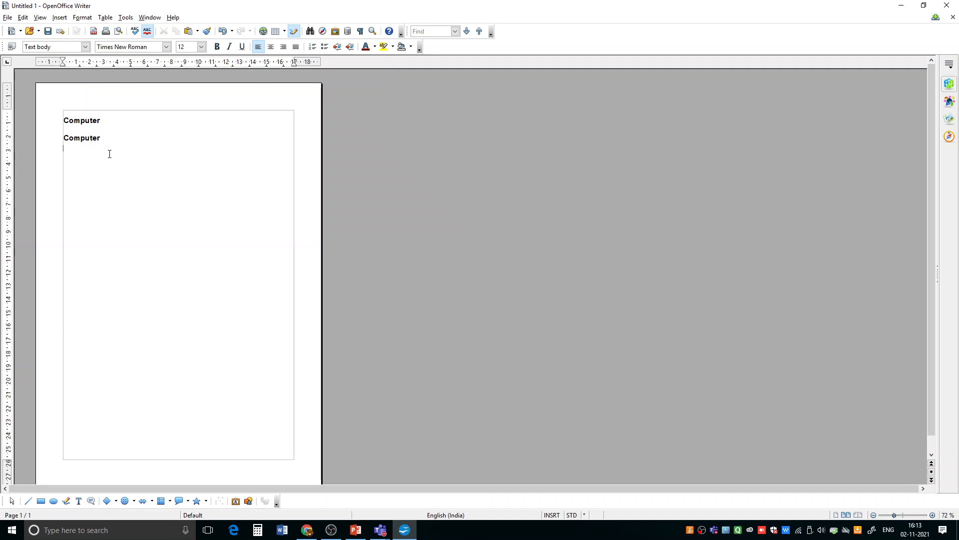
pyautogui.hotkey('ctrl', 'v')
pyautogui.hotkey('ctrl', 'v')
# Apply the Heading 2 style to the second "Computer" line and Heading 3 to the third
pyautogui.moveTo(65, 138); pyautogui.dragTo(100, 138)
pyautogui.click(85, 48)
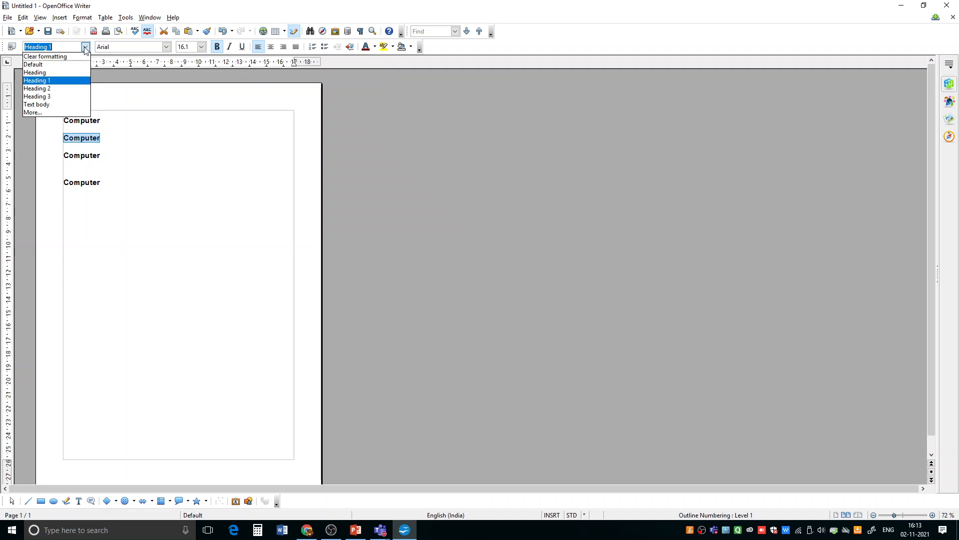
pyautogui.click(56, 89)
pyautogui.click(120, 143)
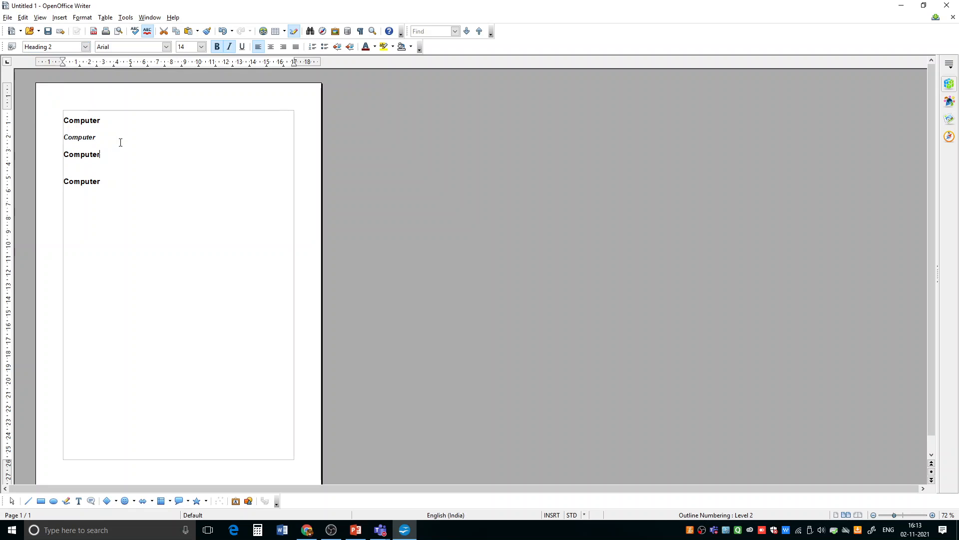
pyautogui.moveTo(64, 155); pyautogui.dragTo(115, 156)
pyautogui.click(86, 48)
pyautogui.click(53, 95)
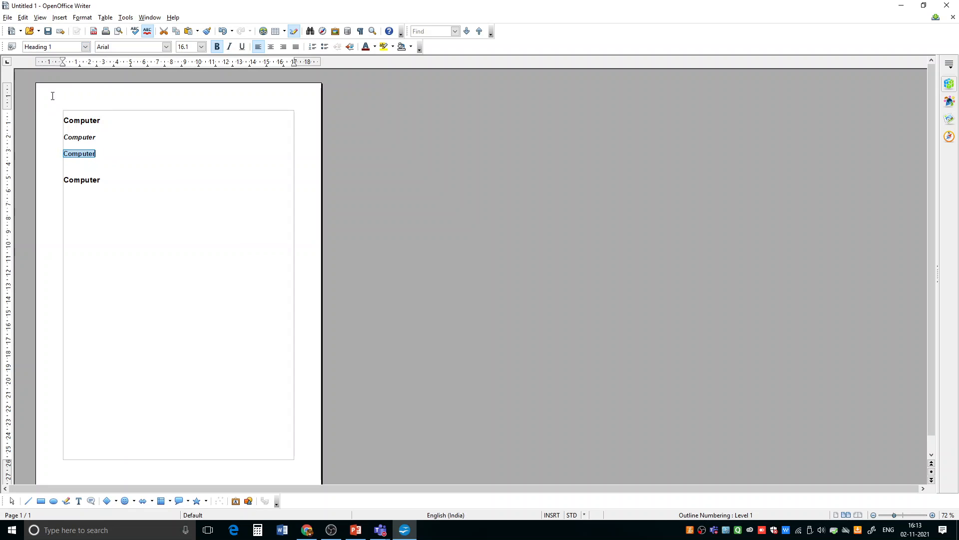
# Apply the Heading 4 style from the full list of paragraph styles to the fourth "Computer" line
pyautogui.doubleClick(67, 180)
pyautogui.click(86, 48)
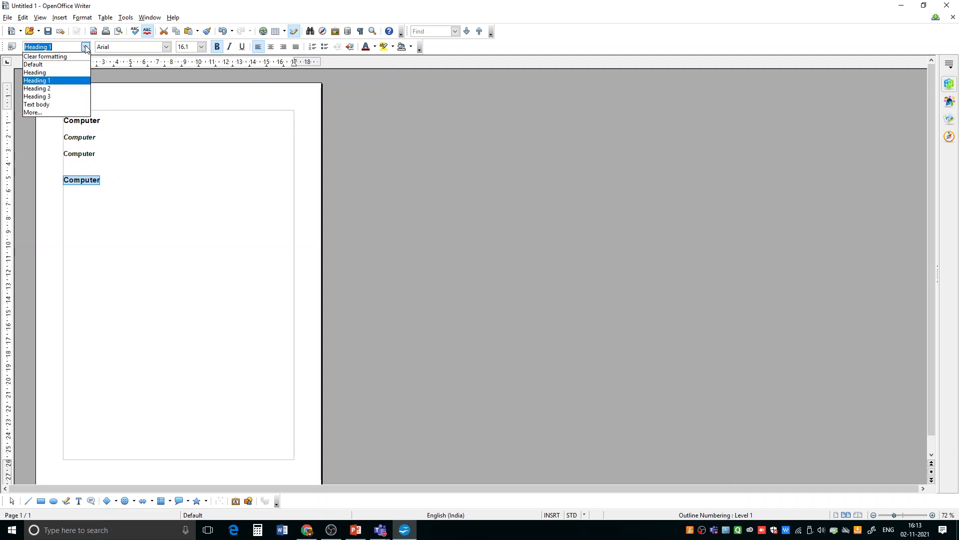
pyautogui.click(60, 112)
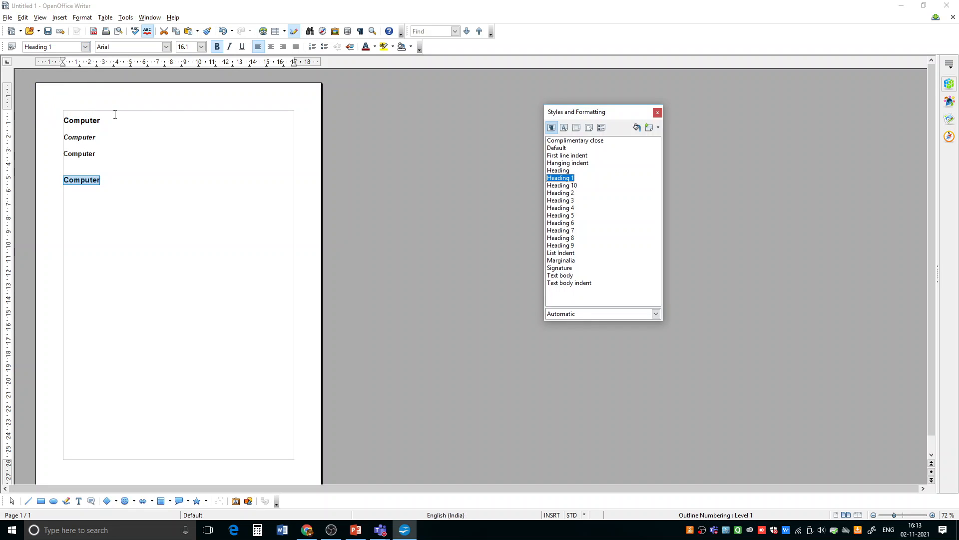
pyautogui.click(573, 209)
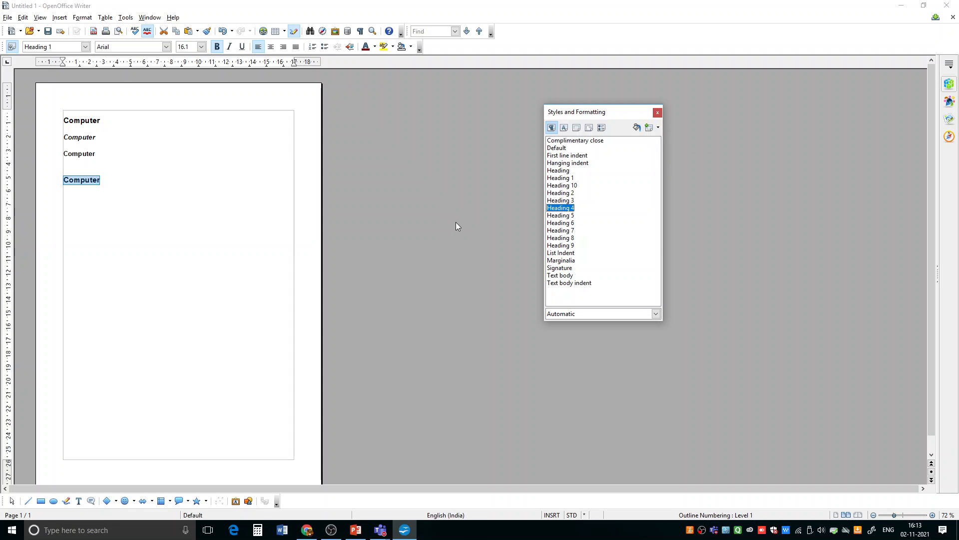
pyautogui.press('Return')
pyautogui.click(178, 201)
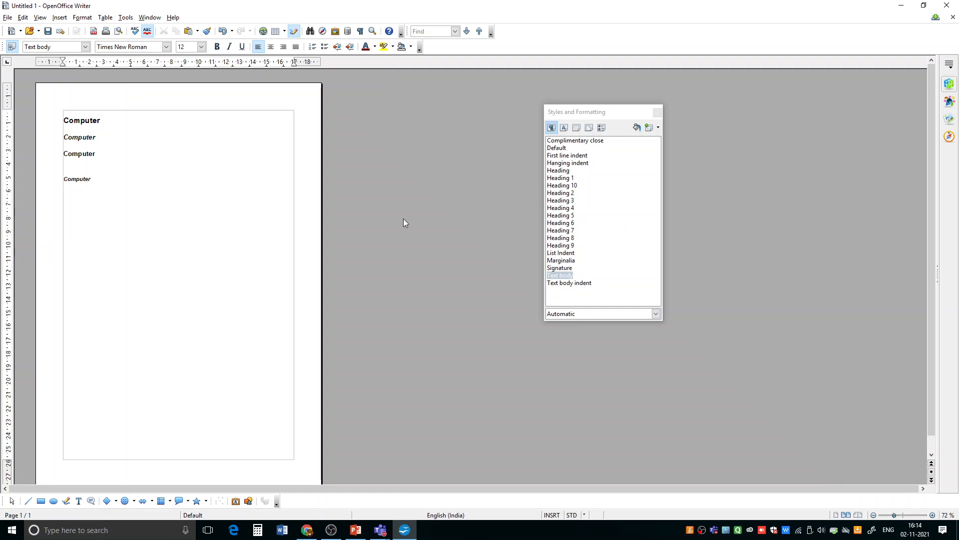
# Check which paragraph style each of the four "Computer" lines uses
pyautogui.click(73, 120)
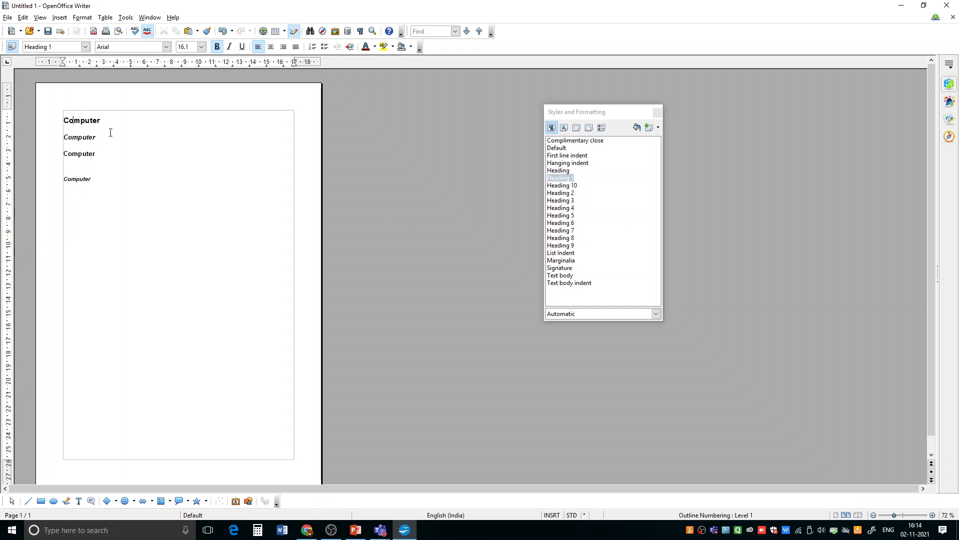
pyautogui.click(79, 138)
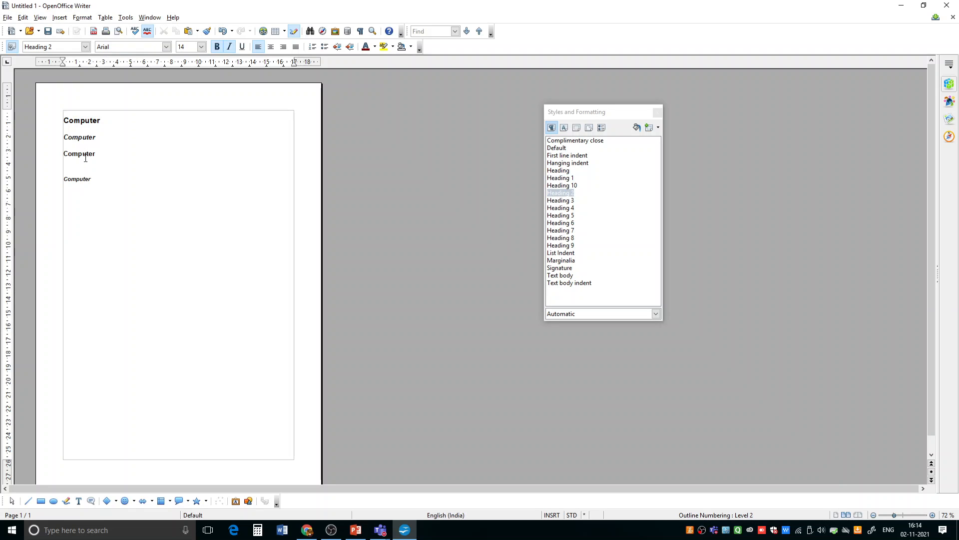
pyautogui.click(86, 155)
pyautogui.click(83, 183)
pyautogui.click(191, 199)
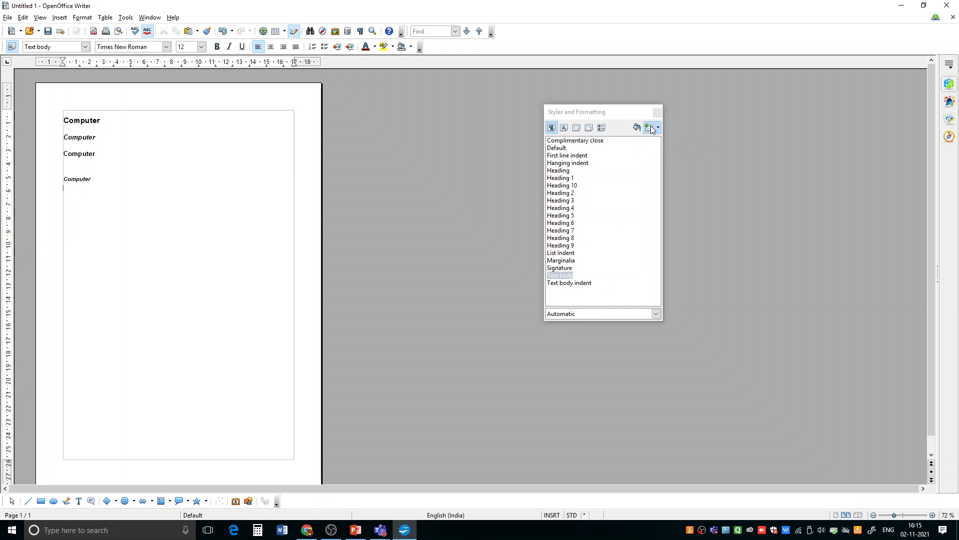
# Close the Styles and Formatting window and delete all the "Computer" lines from the page
pyautogui.click(83, 17)
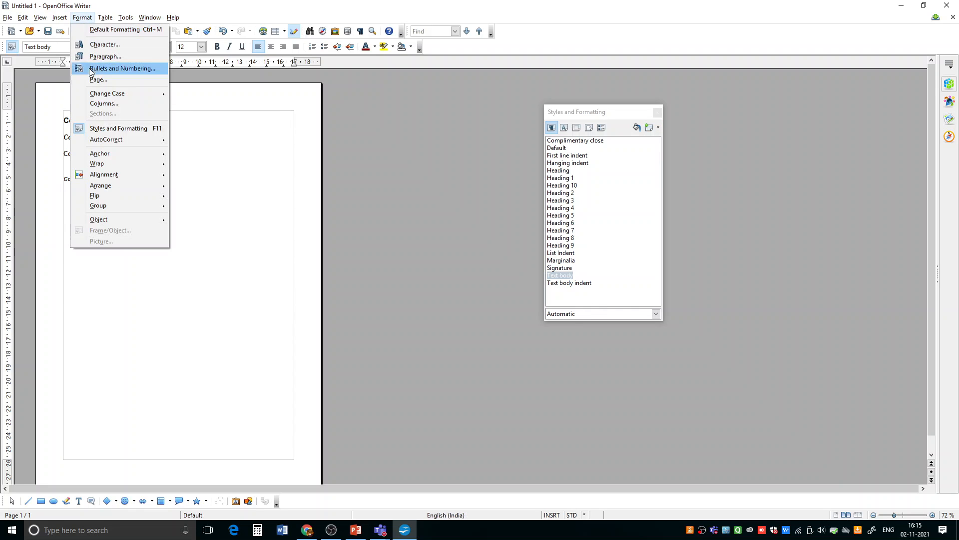
pyautogui.click(124, 129)
pyautogui.moveTo(63, 120); pyautogui.dragTo(94, 194)
pyautogui.press('Delete')
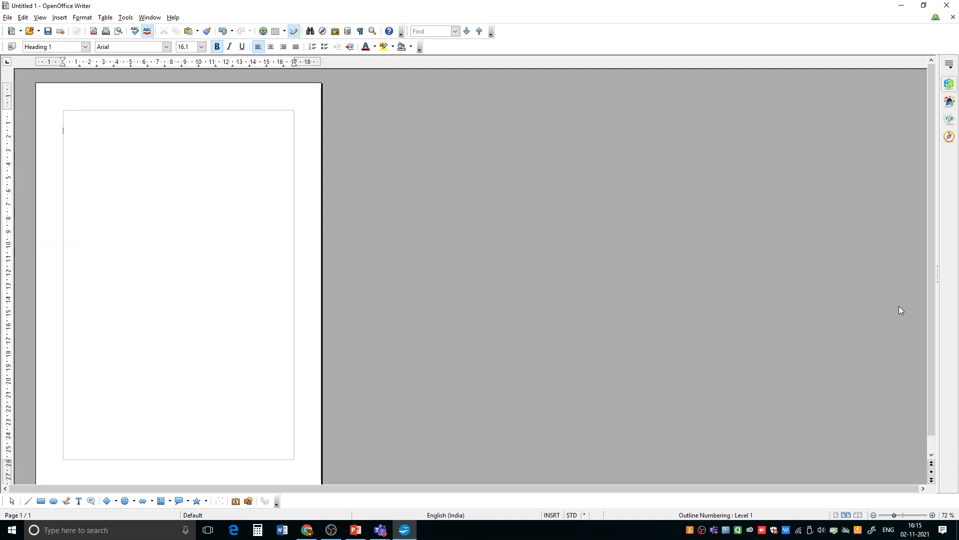
# Leave the first page blank with empty lines and insert a page break to start page 2
pyautogui.press('Return')
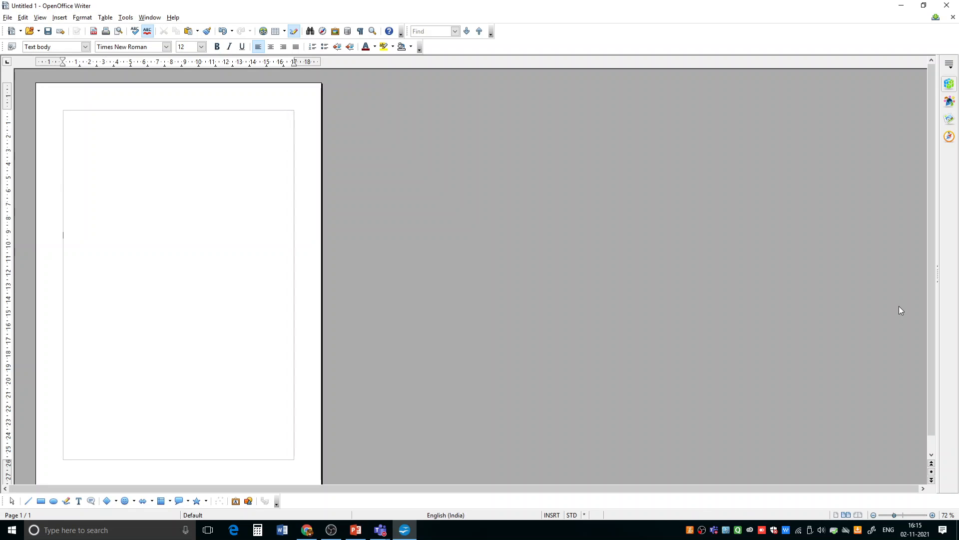
pyautogui.press('Return')
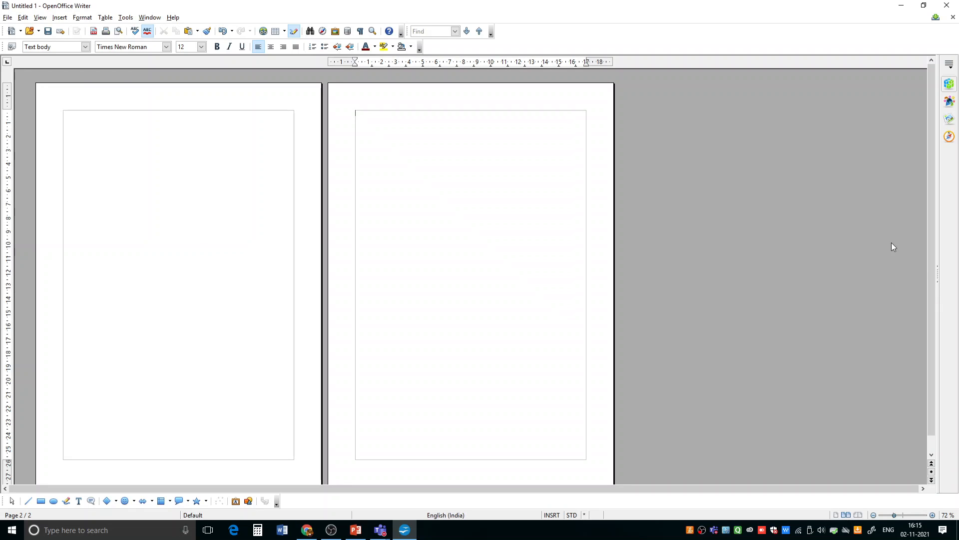
pyautogui.press('BackSpace')
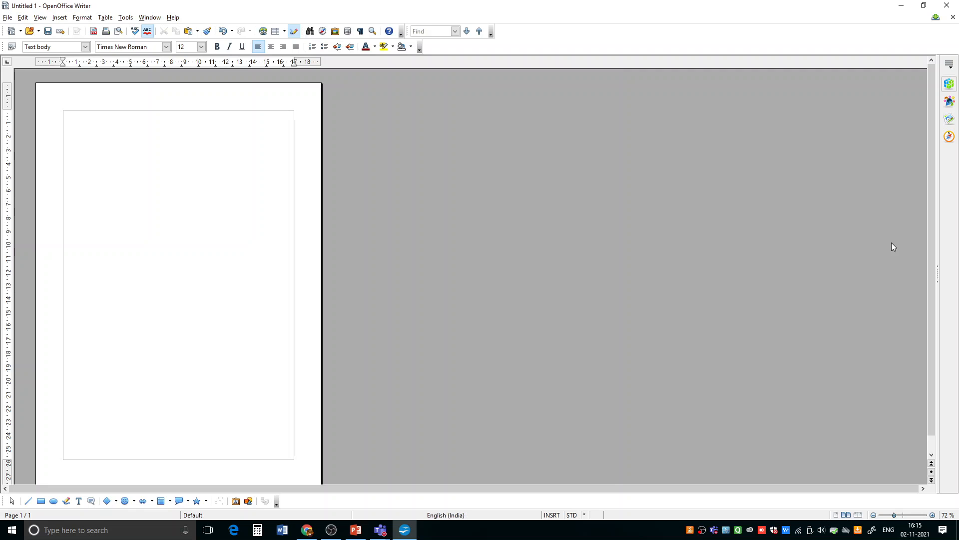
pyautogui.hotkey('ctrl', 'Return')
# Enter "Chapter 1" at the top of page 2 and apply the Heading 1 style to it
pyautogui.write('cHAPTER')
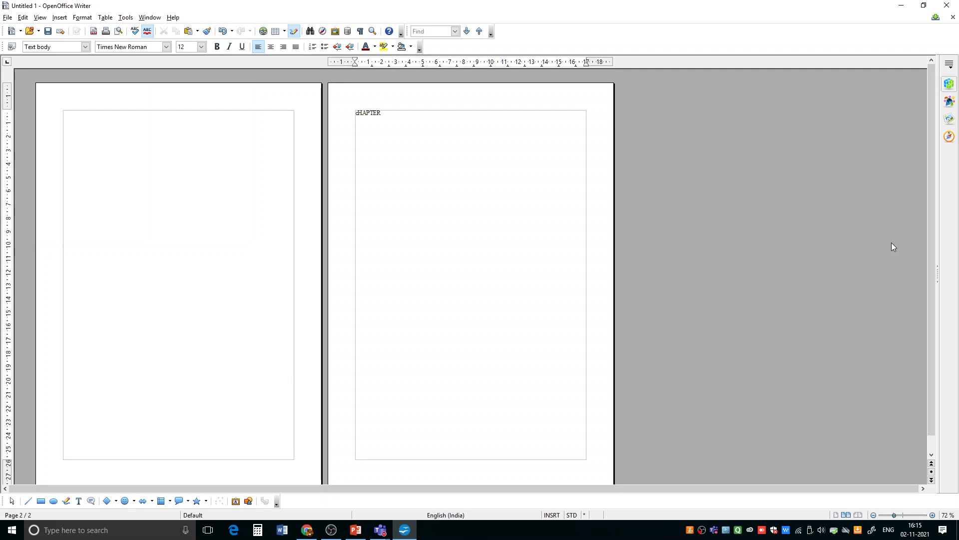
pyautogui.press('BackSpace')
pyautogui.press('BackSpace')
pyautogui.press('BackSpace')
pyautogui.press('BackSpace')
pyautogui.press('BackSpace')
pyautogui.press('BackSpace')
pyautogui.write('hapter')
pyautogui.moveTo(357, 115); pyautogui.dragTo(383, 129)
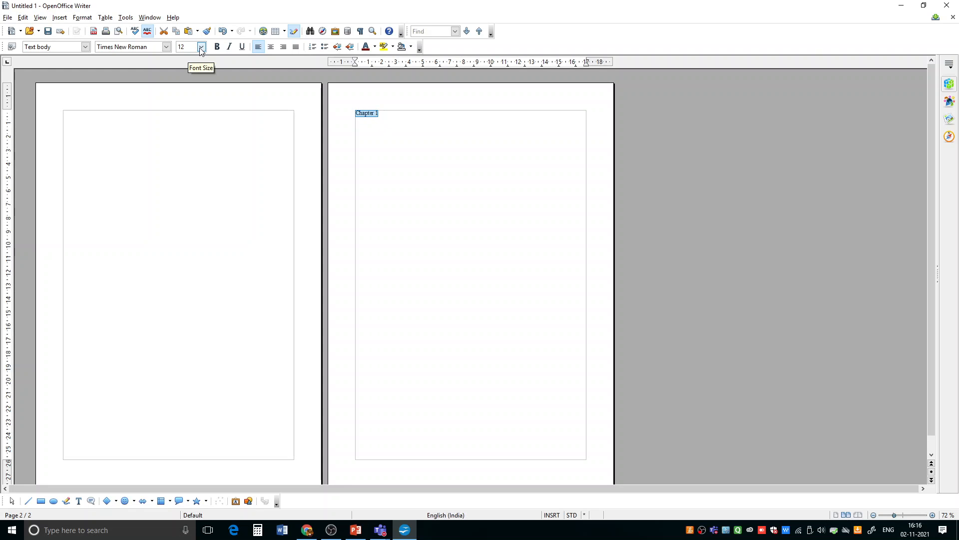
pyautogui.click(86, 47)
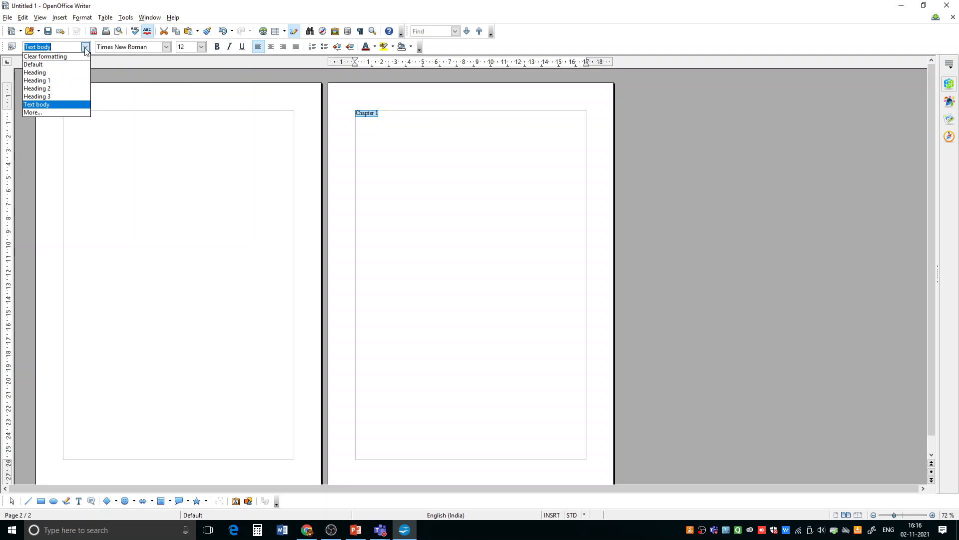
pyautogui.click(53, 80)
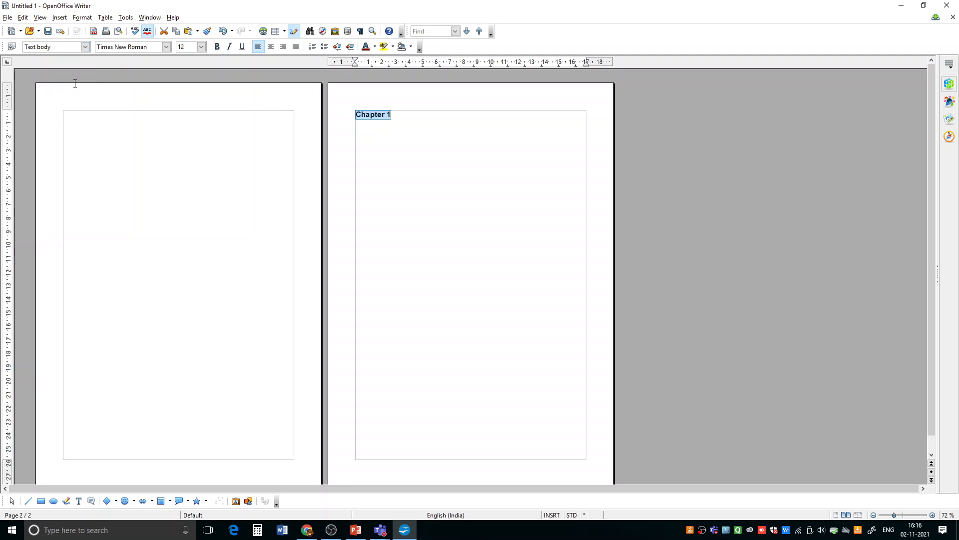
# Add "Topic 1" on the line below "Chapter 1" and apply the Heading 2 style to it
pyautogui.click(412, 123)
pyautogui.write('Top')
pyautogui.hotkey('shift', 'Left')
pyautogui.hotkey('shift', 'Left')
pyautogui.hotkey('shift', 'Left')
pyautogui.hotkey('shift', 'Left')
pyautogui.hotkey('shift', 'Left')
pyautogui.hotkey('shift', 'Left')
pyautogui.hotkey('shift', 'Left')
pyautogui.click(86, 48)
pyautogui.click(45, 88)
# Add "Stopic 1" on the line below "Topic 1" and apply the Heading 3 style to it
pyautogui.click(401, 139)
pyautogui.press('Return')
pyautogui.write('r')
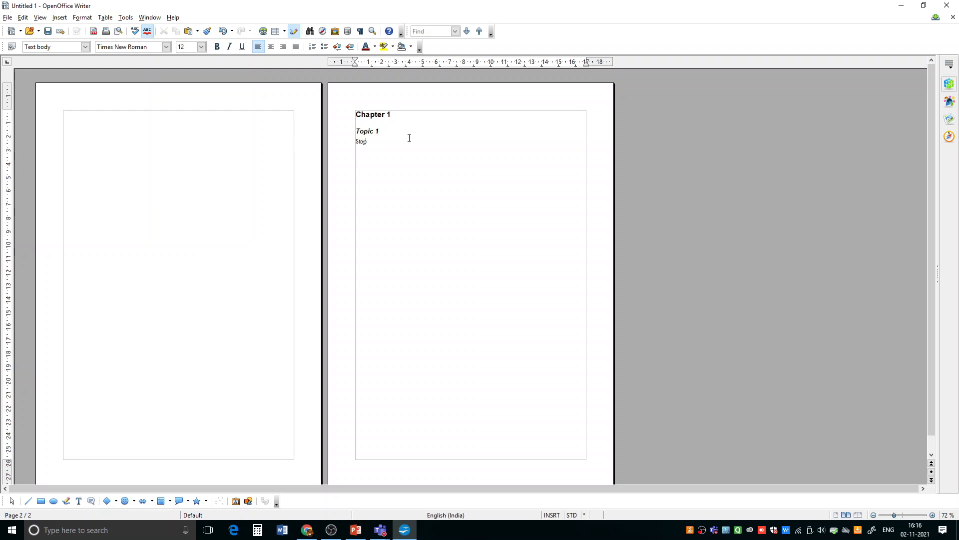
pyautogui.write(' 1')
pyautogui.moveTo(356, 142); pyautogui.dragTo(380, 142)
pyautogui.click(82, 46)
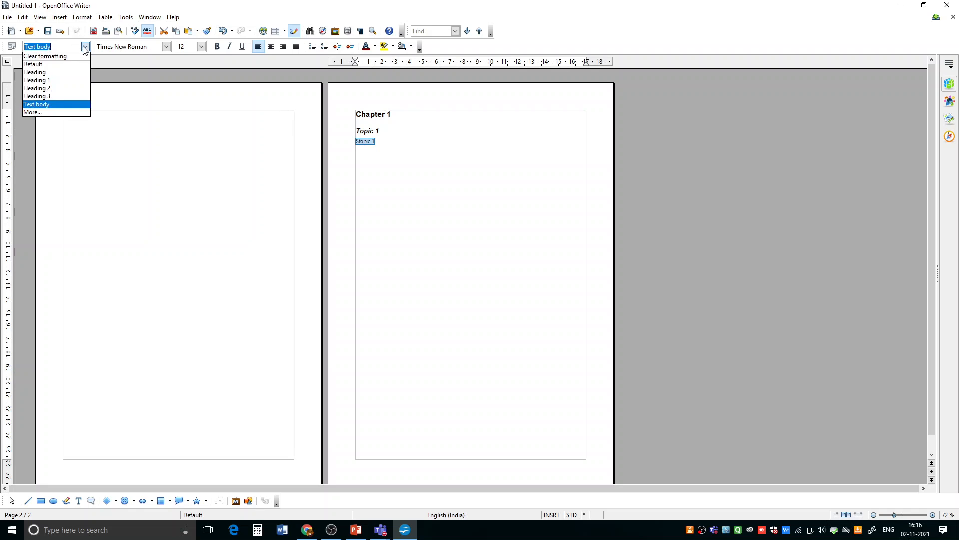
pyautogui.click(45, 94)
pyautogui.click(421, 167)
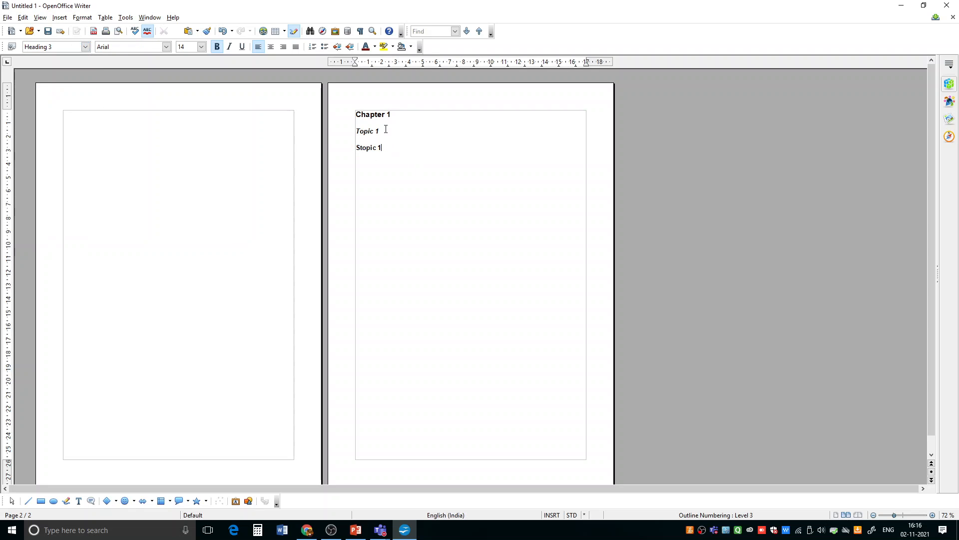
# Insert the dummy text AutoText paragraph on a new line under "Stopic 1"
pyautogui.click(366, 116)
pyautogui.click(365, 132)
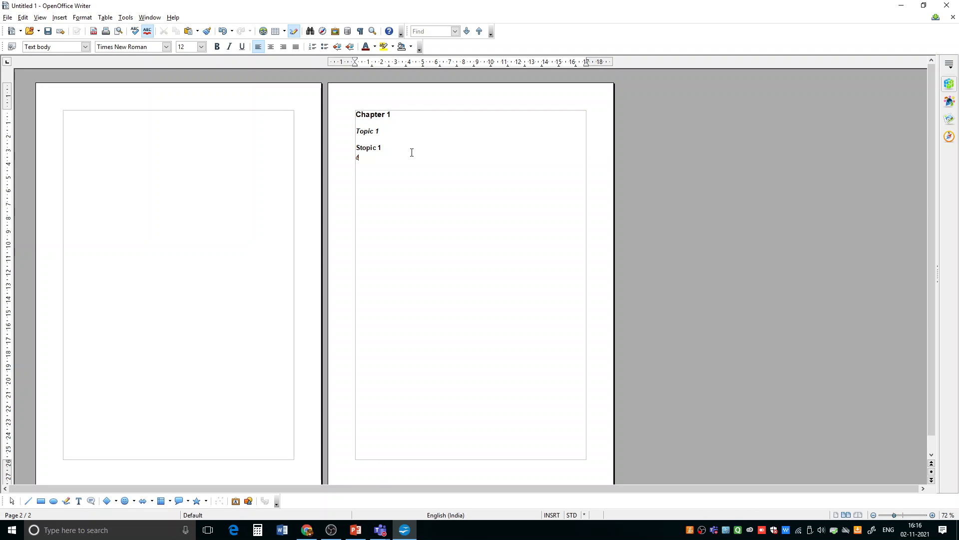
pyautogui.press('F3')
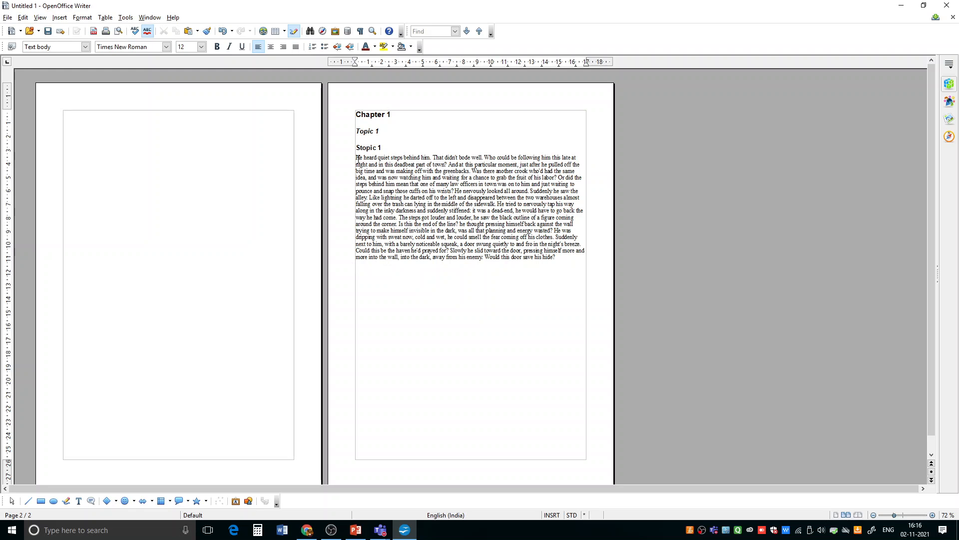
# Copy the "Stopic 1" heading below the dummy paragraph and change the copy to "Stopic 2"
pyautogui.moveTo(356, 147); pyautogui.dragTo(385, 150)
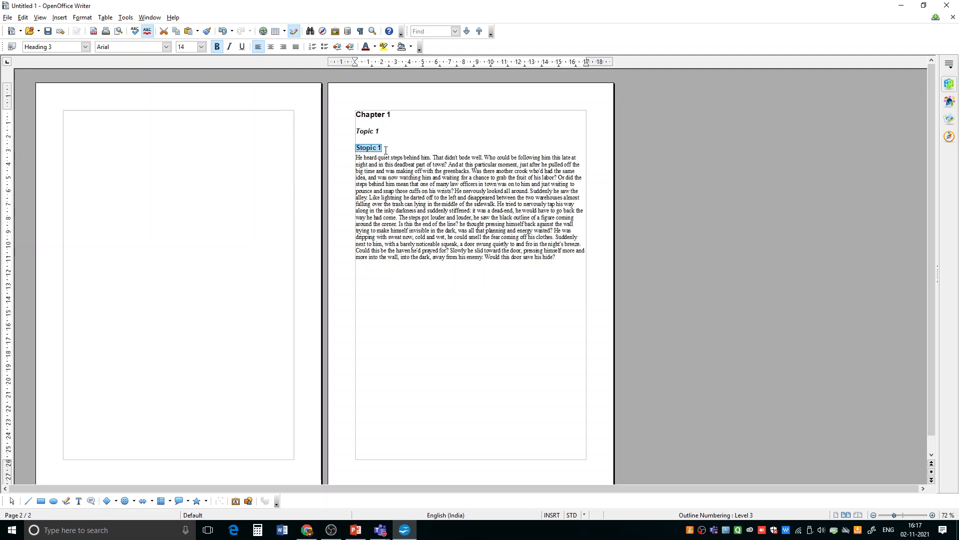
pyautogui.hotkey('ctrl', 'c')
pyautogui.click(360, 268)
pyautogui.hotkey('ctrl', 'v')
pyautogui.write('2')
pyautogui.keyDown('shift'); pyautogui.click(360, 273); pyautogui.keyUp('shift')
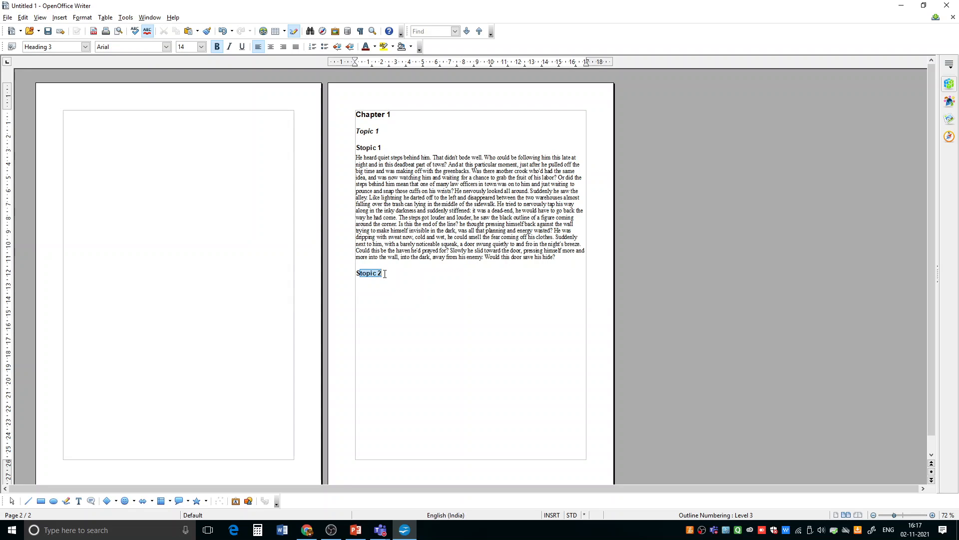
# Insert the "dt" dummy text paragraph on a new line under "Stopic 2"
pyautogui.click(404, 298)
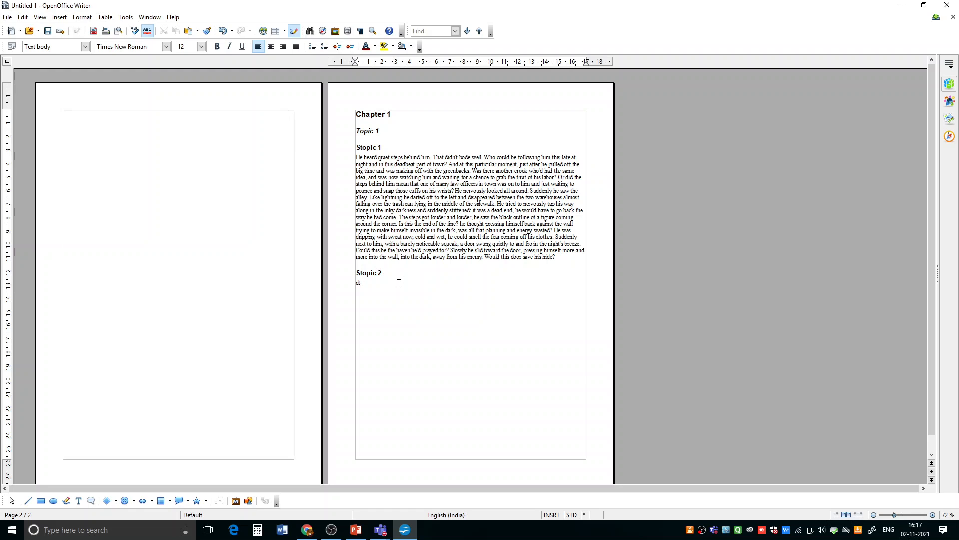
pyautogui.write('dt')
pyautogui.press('F3')
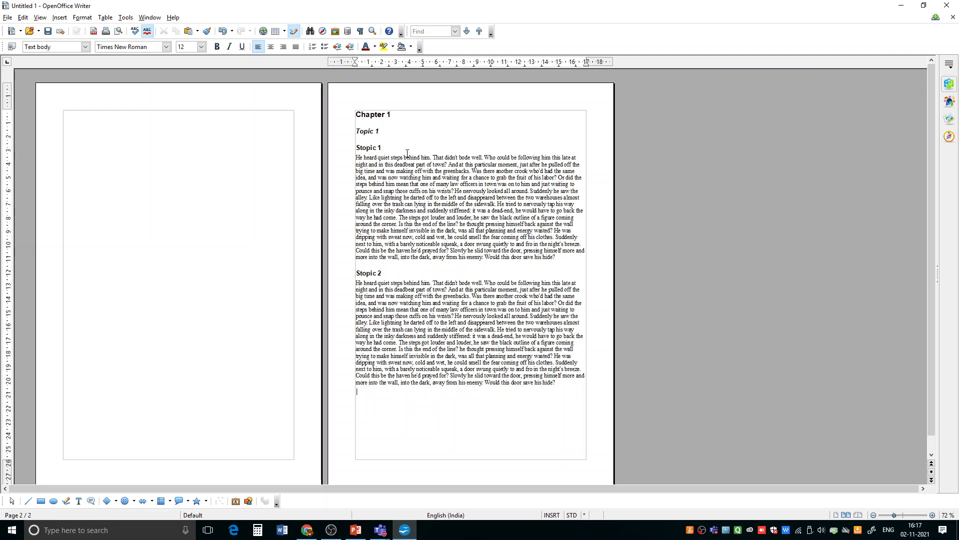
# Add a "Topic 2" line with a dummy text paragraph beneath it, followed by blank lines up to page 4
pyautogui.write('Topic 2')
pyautogui.press('F3')
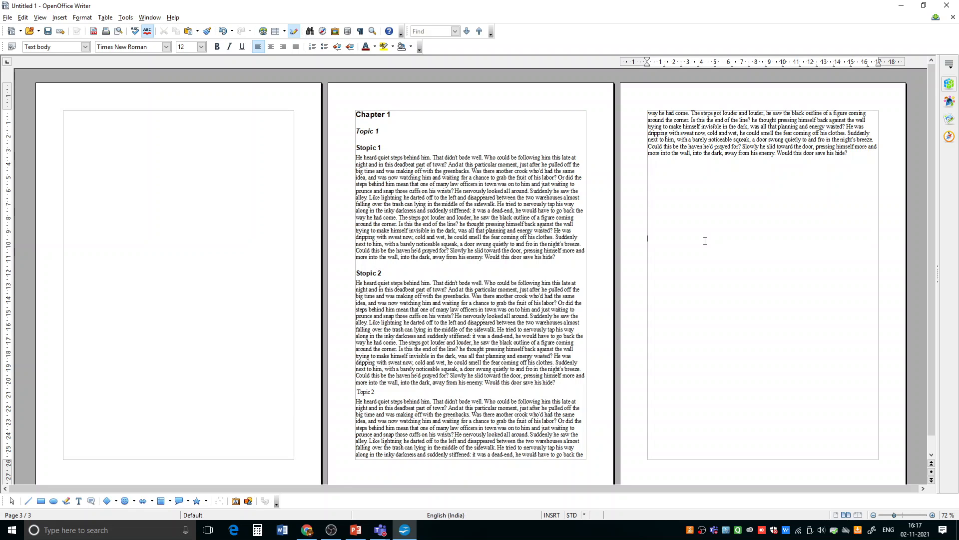
pyautogui.press('Return')
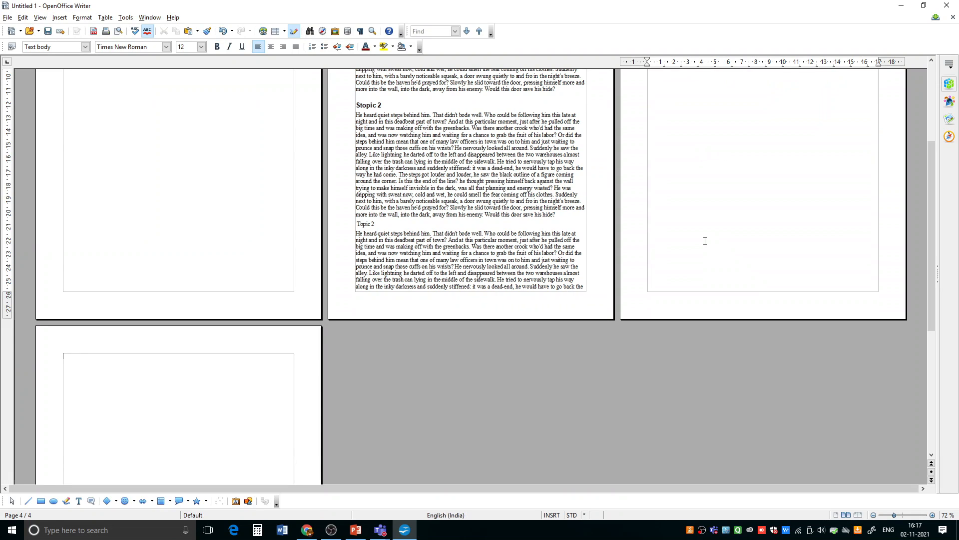
# Add a "Chapter 2" line at the start of page 4 and apply the Heading 1 style to it
pyautogui.write('Chapter 2')
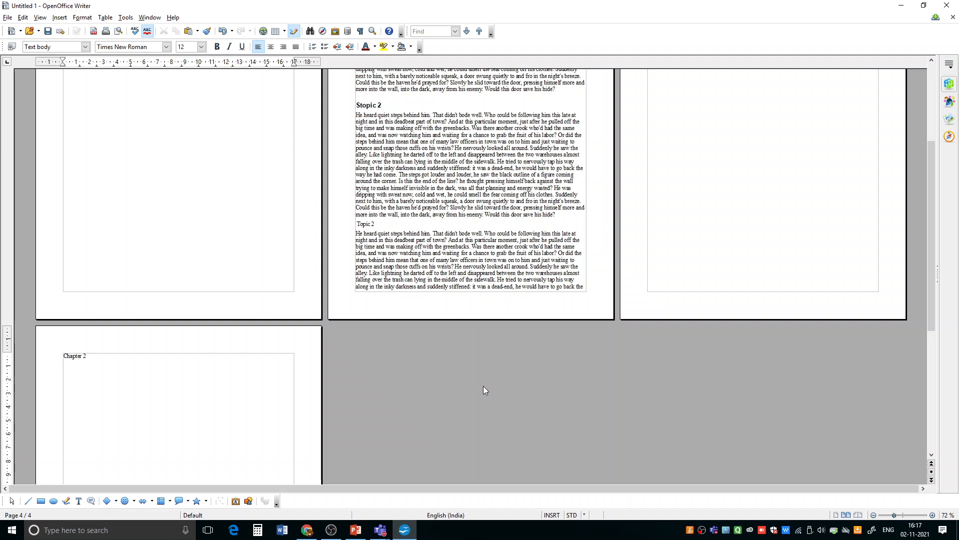
pyautogui.scroll(10, 525, 306)
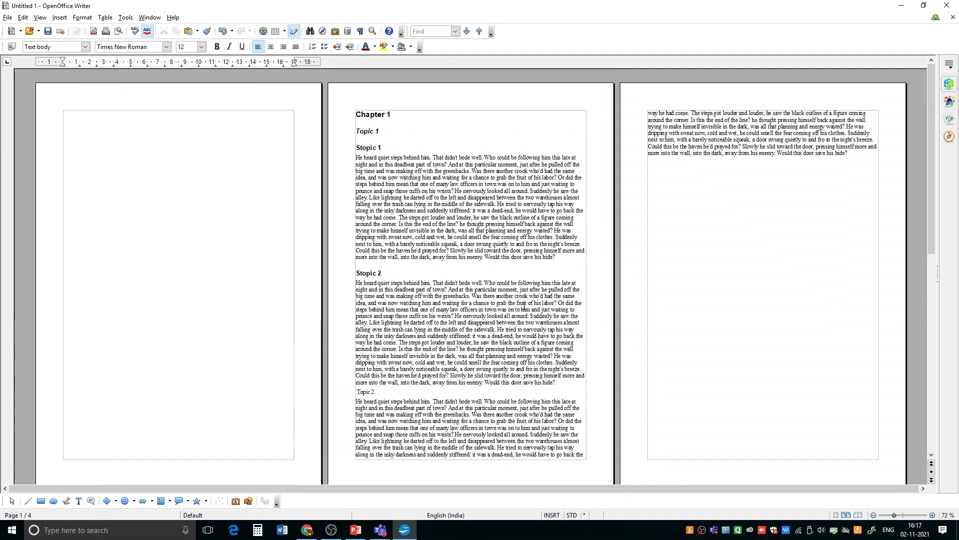
pyautogui.moveTo(932, 250); pyautogui.dragTo(932, 332)
pyautogui.moveTo(62, 415); pyautogui.dragTo(101, 420)
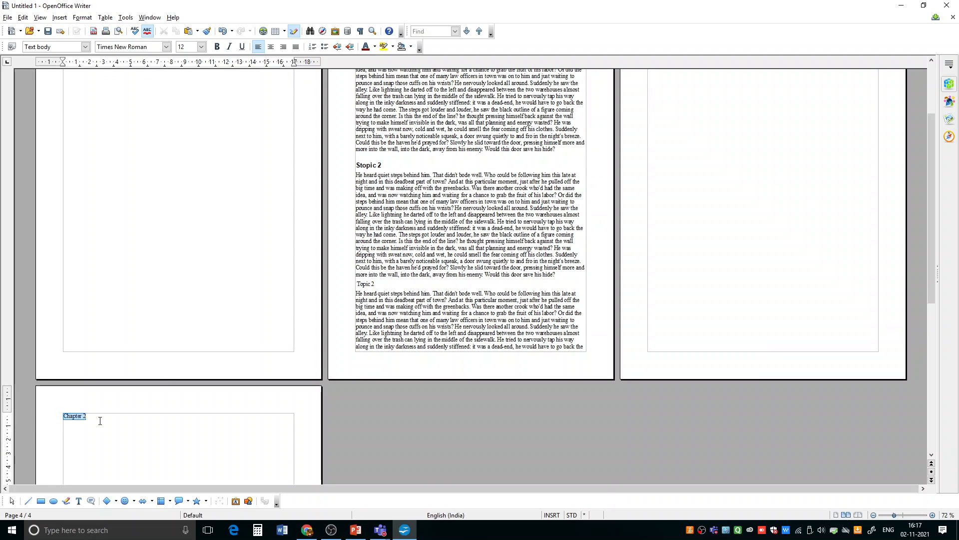
pyautogui.scroll(4, 65, 215)
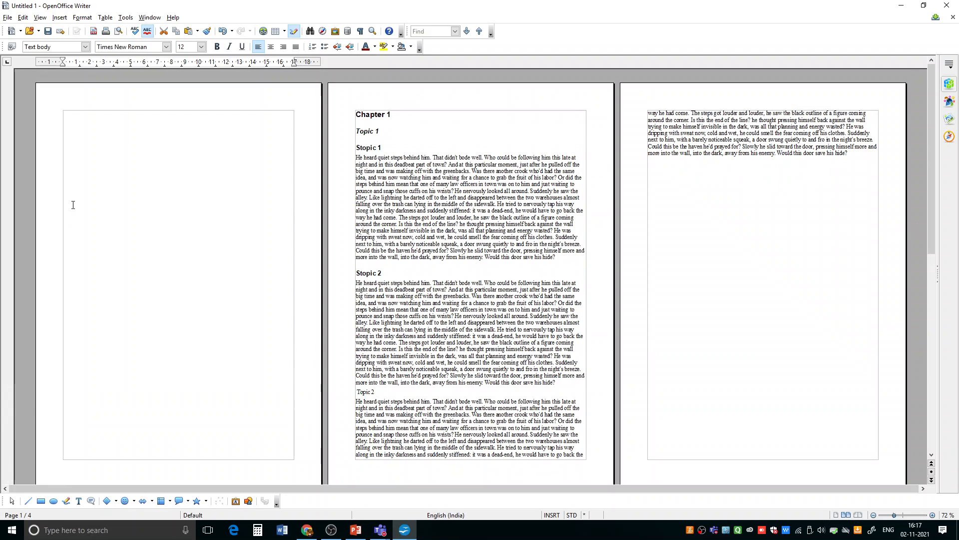
pyautogui.click(85, 47)
pyautogui.click(54, 84)
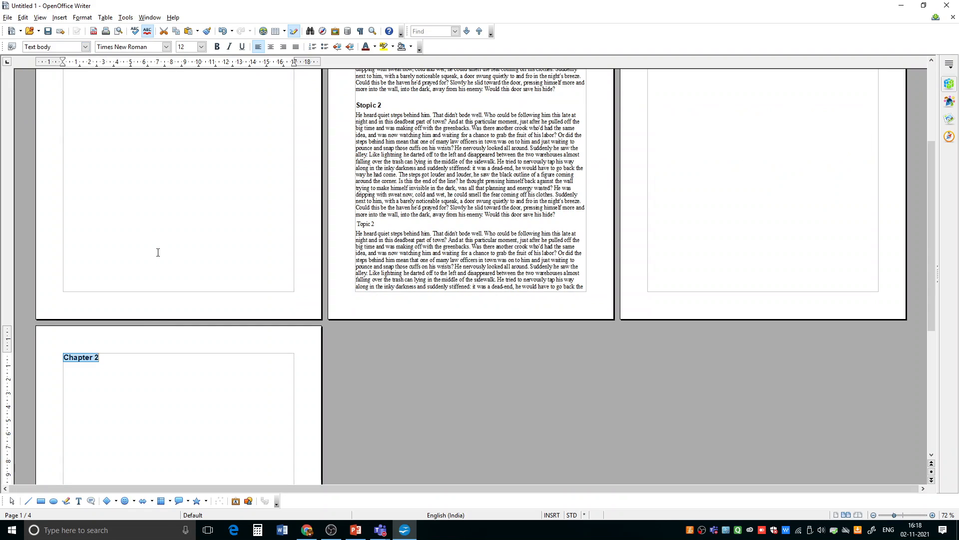
# Add a "Topic 1" line under "Chapter 2" and apply the Heading 2 style to it
pyautogui.click(133, 365)
pyautogui.press('Return')
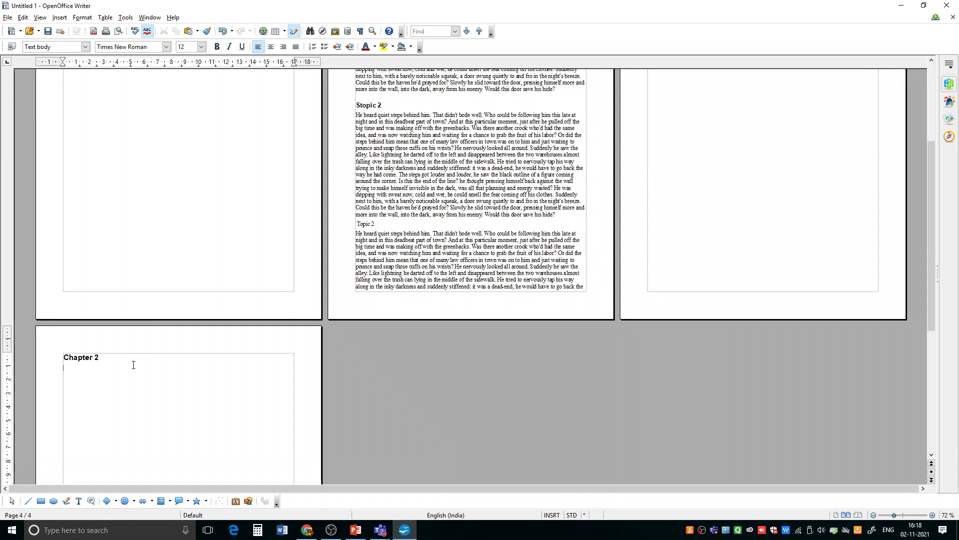
pyautogui.write('Topic 1')
pyautogui.moveTo(64, 368); pyautogui.dragTo(81, 369)
pyautogui.click(85, 47)
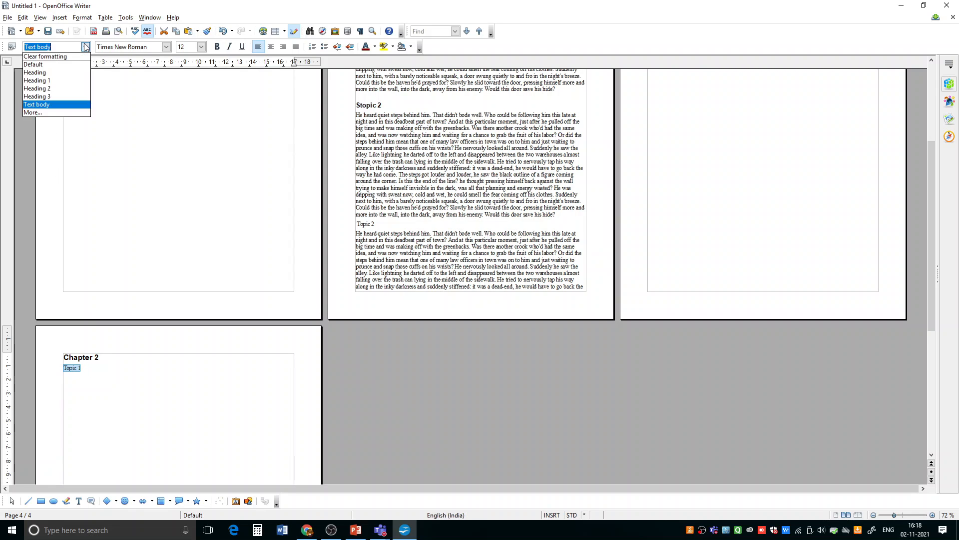
pyautogui.click(50, 89)
# Add a "Stopic 1" line under Chapter 2's "Topic 1" and apply the Heading 3 style to it
pyautogui.click(108, 374)
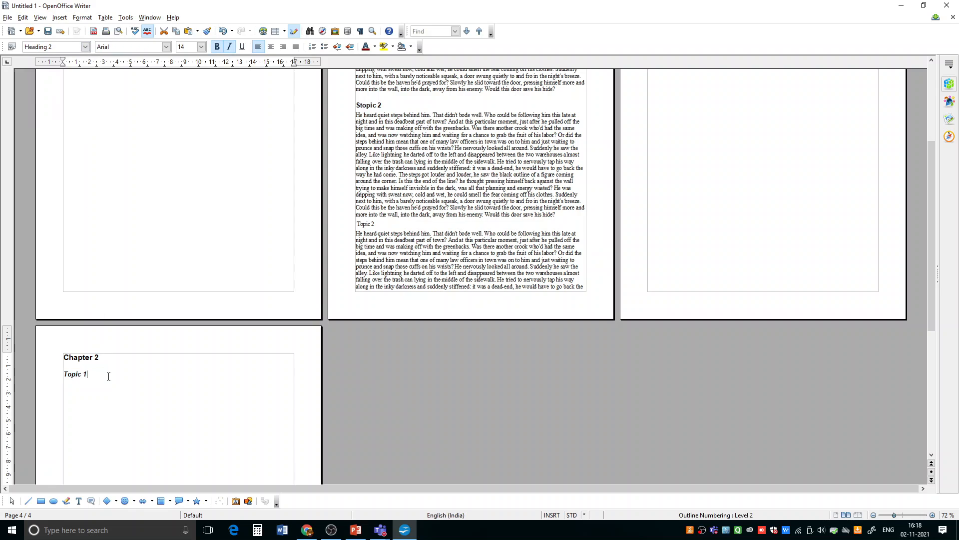
pyautogui.write('S')
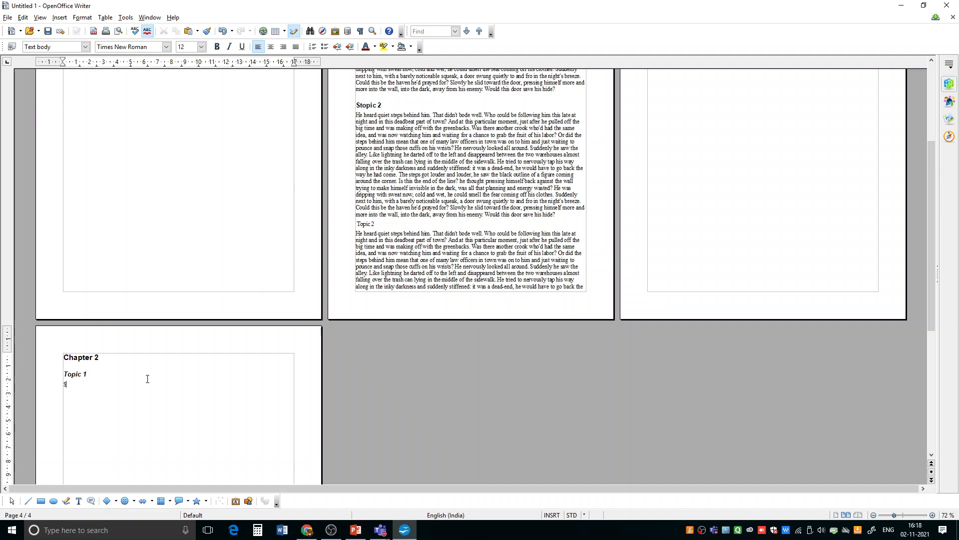
pyautogui.write('Topic')
pyautogui.press('BackSpace')
pyautogui.press('BackSpace')
pyautogui.press('BackSpace')
pyautogui.write('topic 1')
pyautogui.moveTo(64, 385); pyautogui.dragTo(83, 385)
pyautogui.click(85, 46)
pyautogui.click(37, 96)
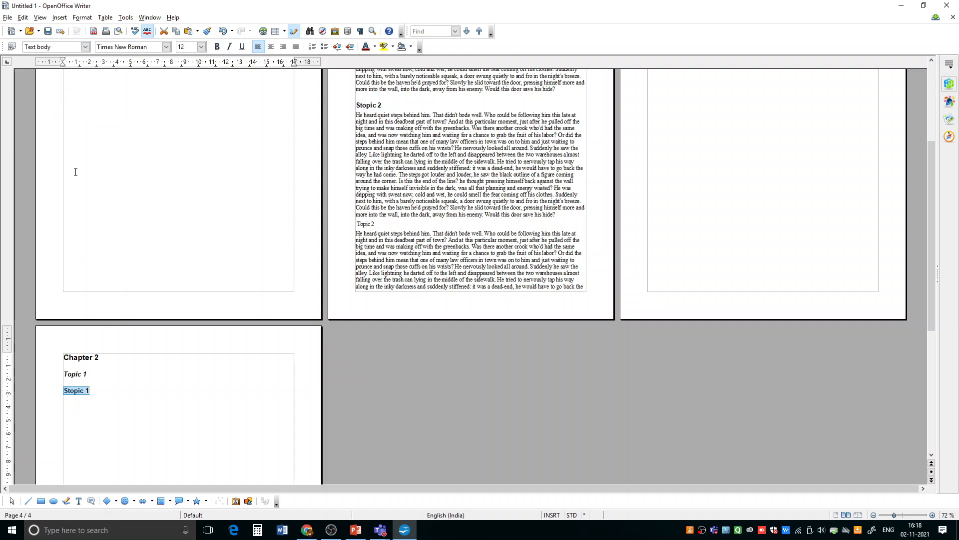
# Insert the "dt" AutoText paragraph on a new line under Chapter 2's "Stopic 1"
pyautogui.click(106, 395)
pyautogui.press('Return')
pyautogui.write('dt')
pyautogui.press('F3')
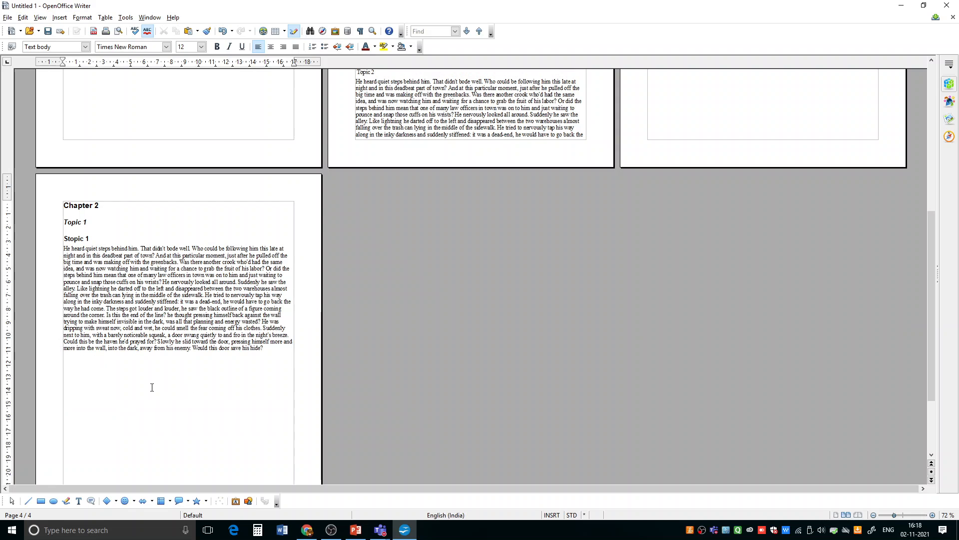
# Add a "Stopic 2" line below the Chapter 2 dummy paragraph, followed by another "dt" AutoText paragraph
pyautogui.press('Return')
pyautogui.write('Stopic 2')
pyautogui.press('Return')
pyautogui.write('dt')
pyautogui.press('F3')
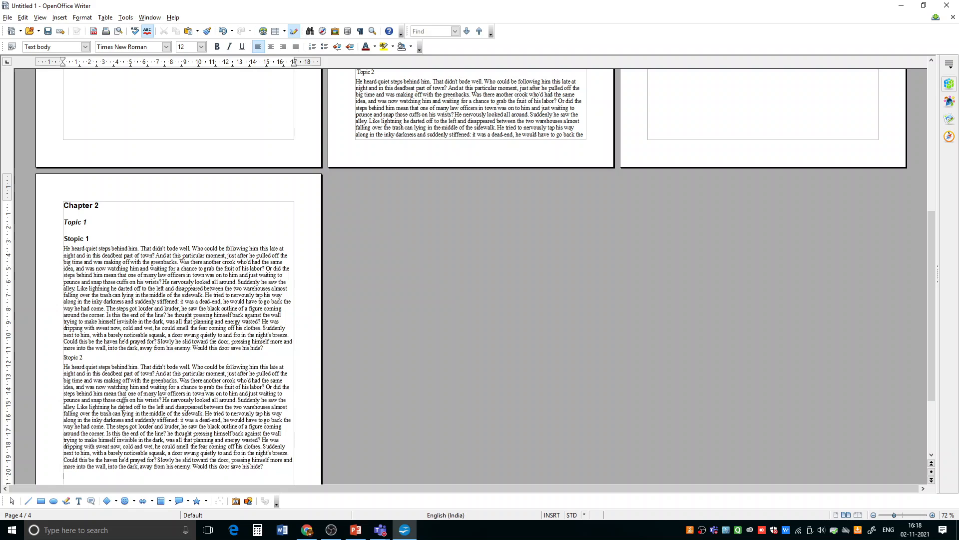
# Apply the Heading 3 style to the "Stopic 2" line in Chapter 2
pyautogui.moveTo(63, 356); pyautogui.dragTo(88, 358)
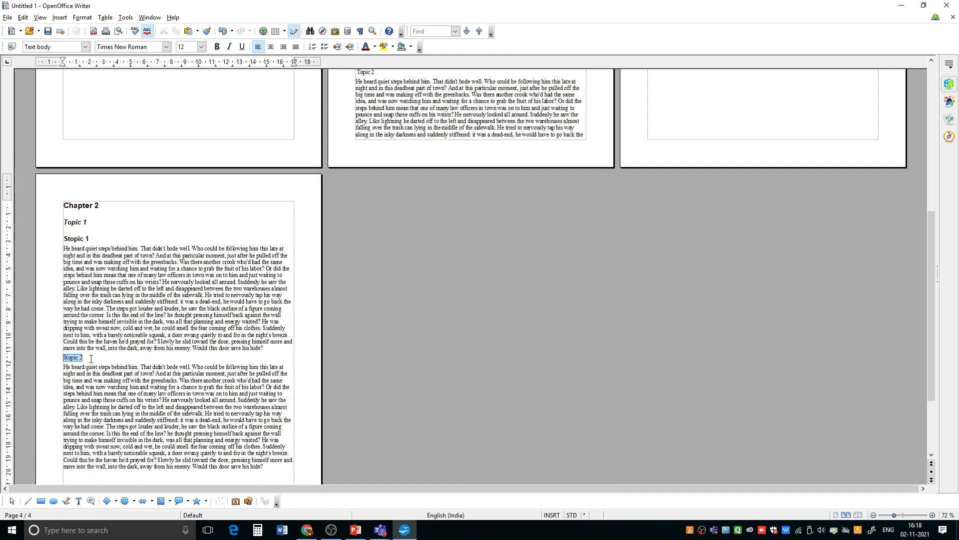
pyautogui.click(85, 47)
pyautogui.click(52, 97)
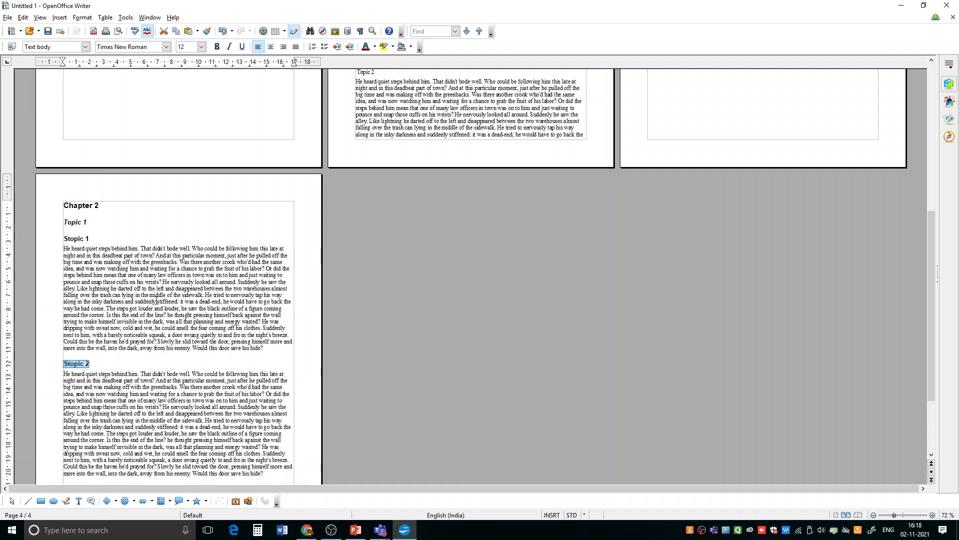
# Add a "Stopic 3" line below the last Chapter 2 paragraph and insert the "dt" AutoText paragraph beneath it
pyautogui.scroll(-1, 76, 428)
pyautogui.click(76, 428)
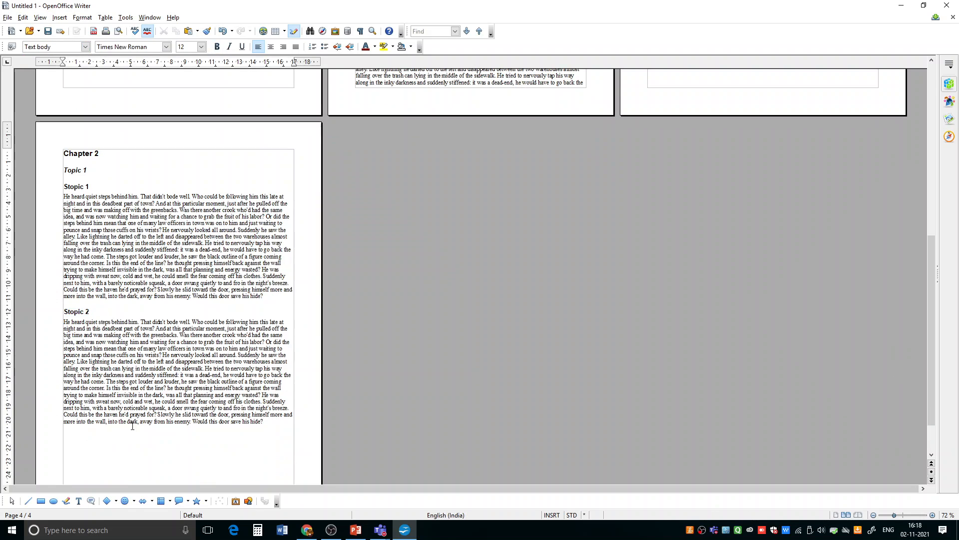
pyautogui.write('stio')
pyautogui.press('BackSpace')
pyautogui.press('BackSpace')
pyautogui.write('op')
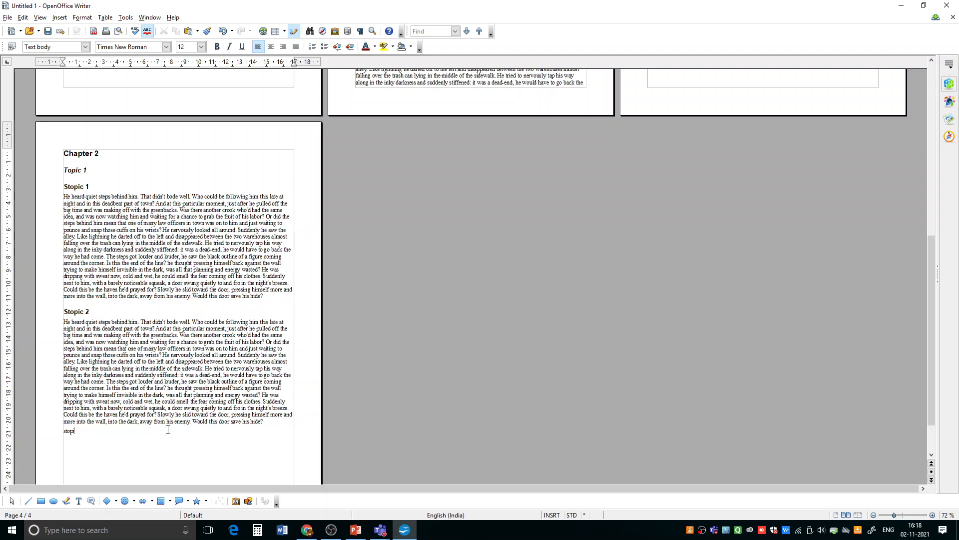
pyautogui.write('ic 3')
pyautogui.press('Return')
pyautogui.write('dt')
pyautogui.press('F3')
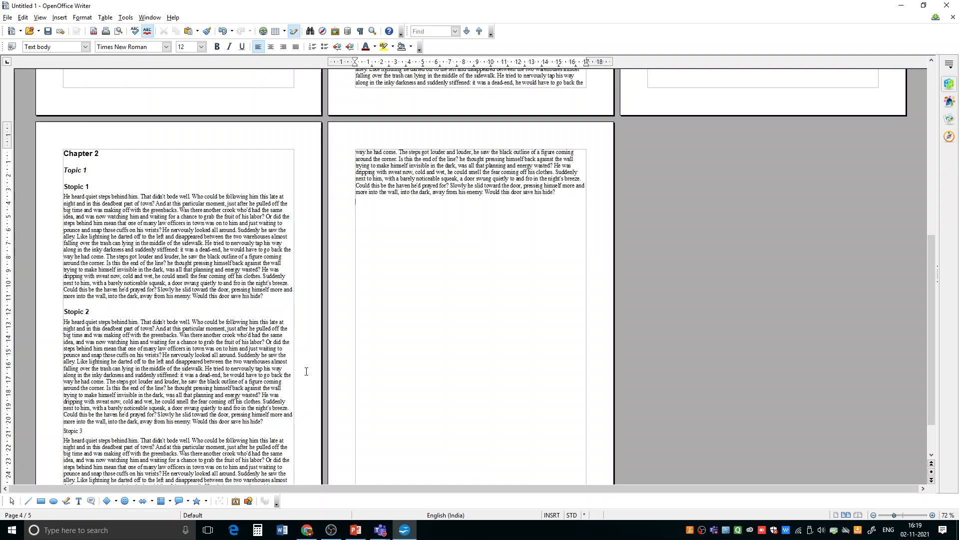
# Add "Topic 2" and "stopic 1" lines on page 5, followed by the "dt" AutoText paragraph
pyautogui.write('topic2')
pyautogui.press('BackSpace')
pyautogui.write('2')
pyautogui.press('Return')
pyautogui.write('stopic 1')
pyautogui.press('Return')
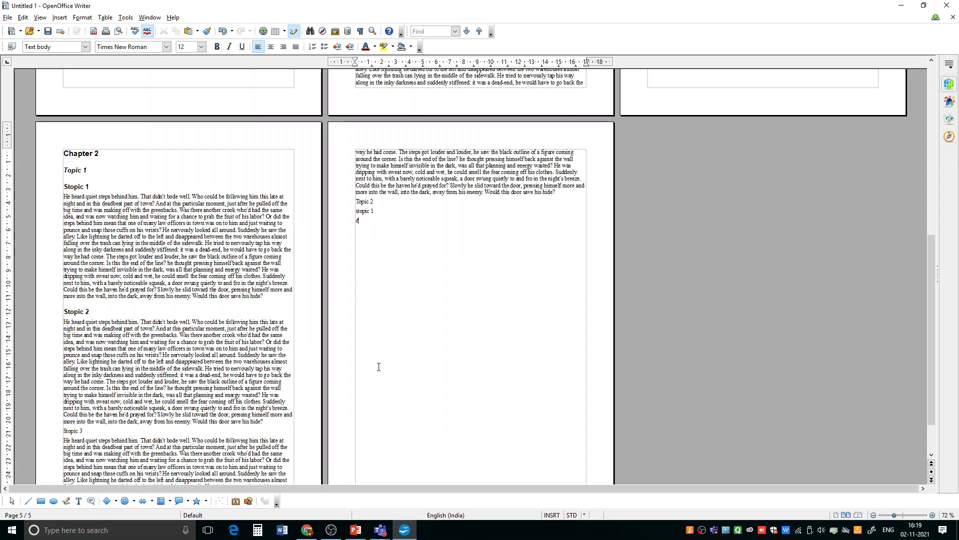
pyautogui.write('dt')
pyautogui.press('F3')
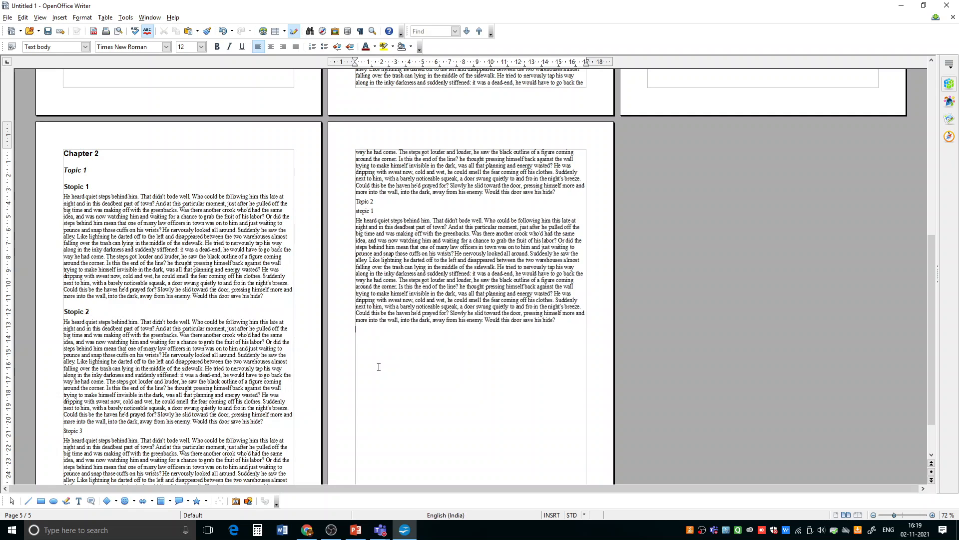
# Apply Heading 2 to "Topic 2" and Heading 3 to "stopic 1" on page 5
pyautogui.moveTo(356, 201); pyautogui.dragTo(374, 201)
pyautogui.click(85, 46)
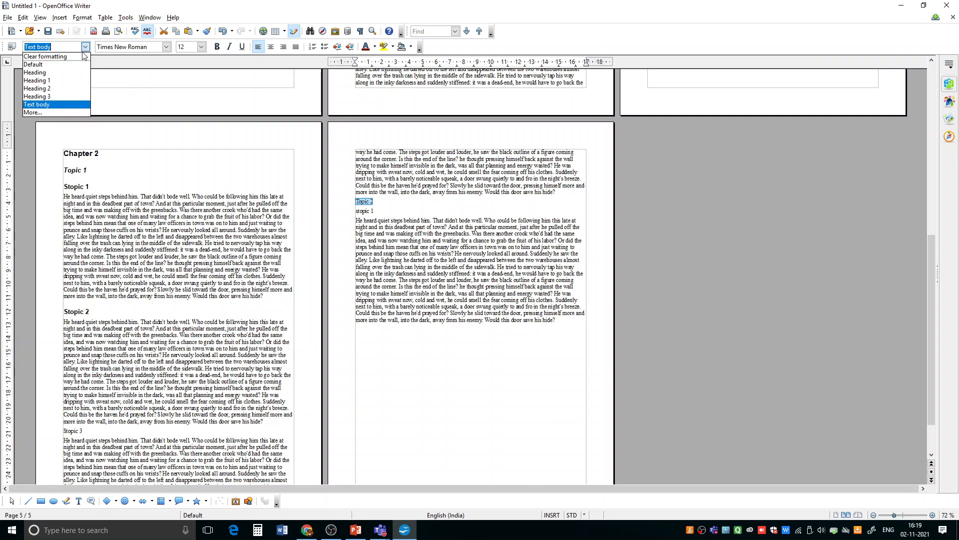
pyautogui.click(37, 88)
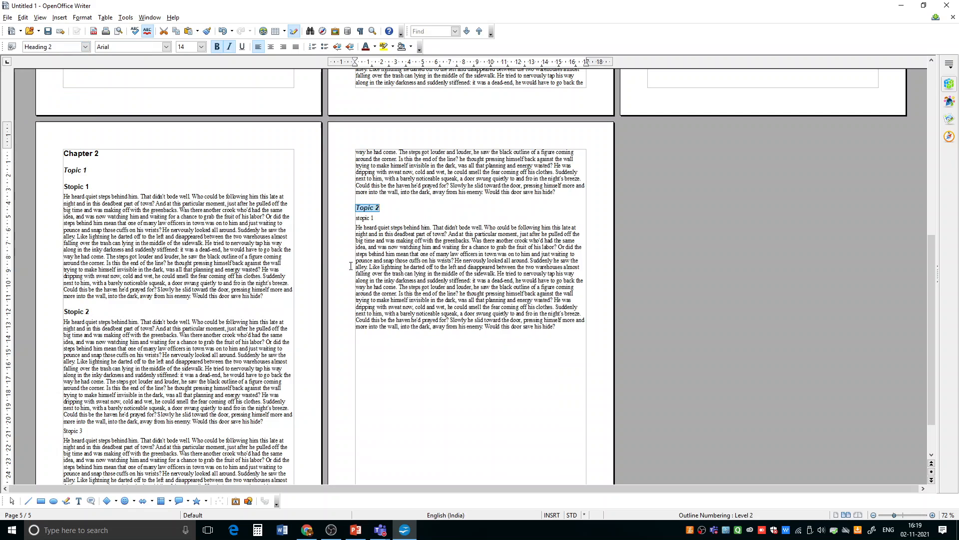
pyautogui.click(356, 219)
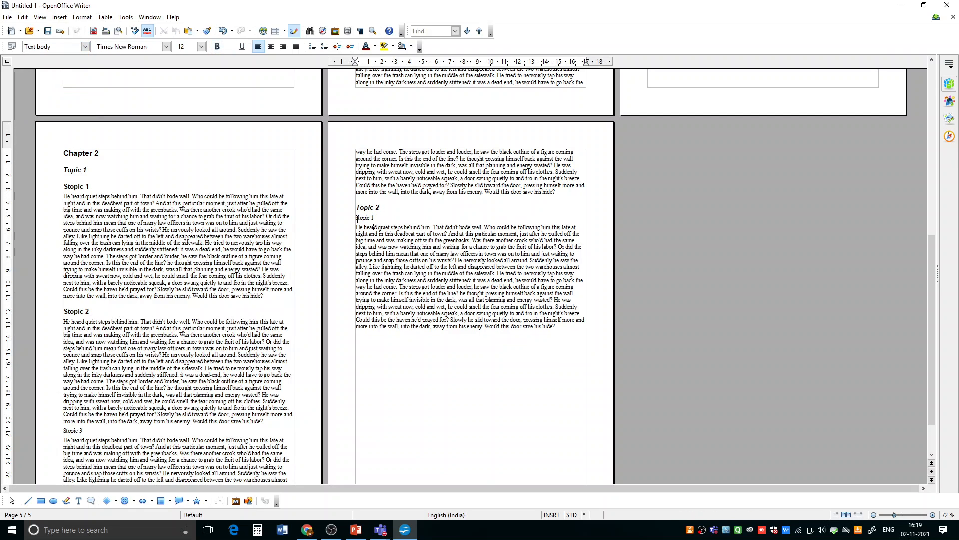
pyautogui.moveTo(355, 219); pyautogui.dragTo(374, 218)
pyautogui.click(85, 47)
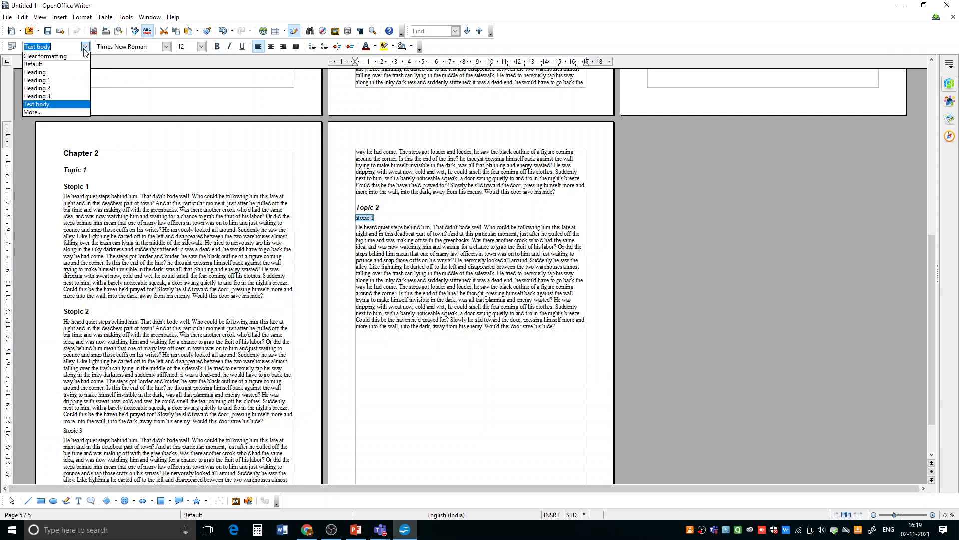
pyautogui.click(37, 97)
pyautogui.scroll(2, 430, 280)
pyautogui.scroll(-2, 429, 280)
# Continue onto page 6 after the last dummy paragraph and add a "Chapter 3" line at its start
pyautogui.click(395, 341)
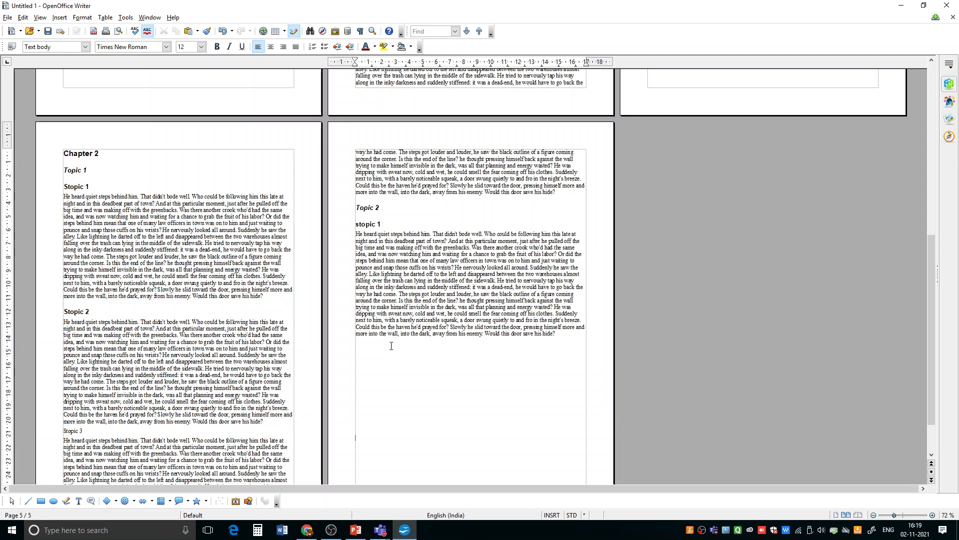
pyautogui.scroll(-2, 391, 346)
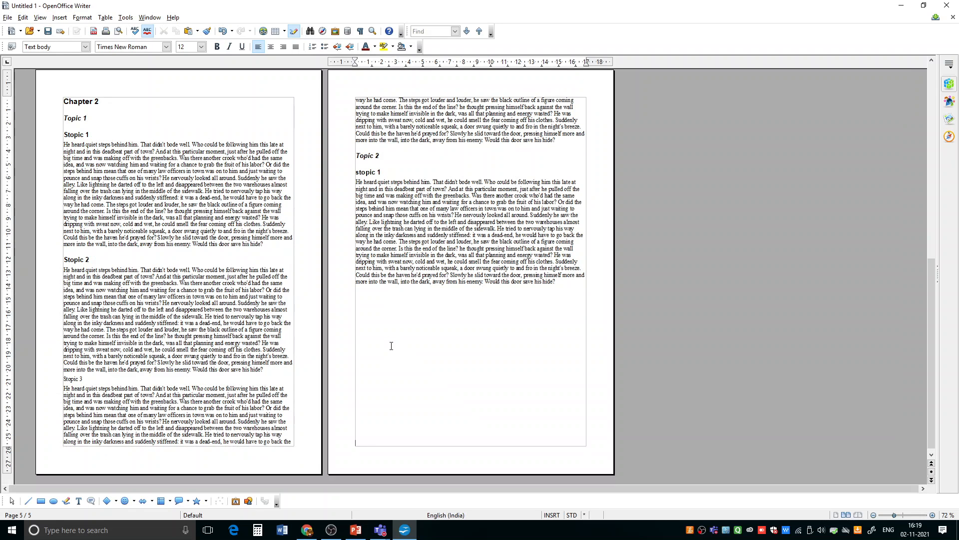
pyautogui.hotkey('ctrl', 'Return')
pyautogui.write('Chapter')
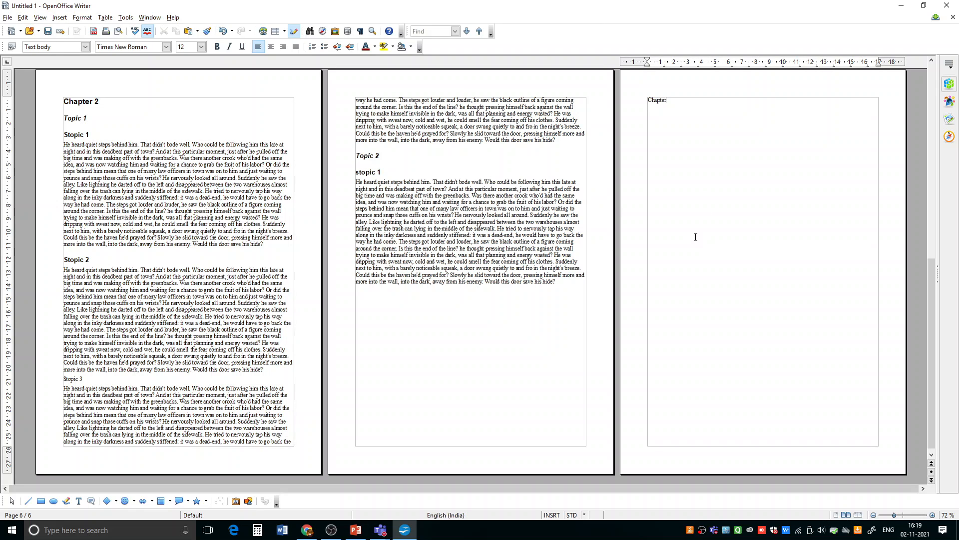
pyautogui.write(' 3')
pyautogui.press('Return')
# Add a "Topic 1" line under "Chapter 3" with the "dt" AutoText paragraph beneath it
pyautogui.write('Top')
pyautogui.write('ic 1')
pyautogui.write('d')
pyautogui.write('t')
pyautogui.press('F3')
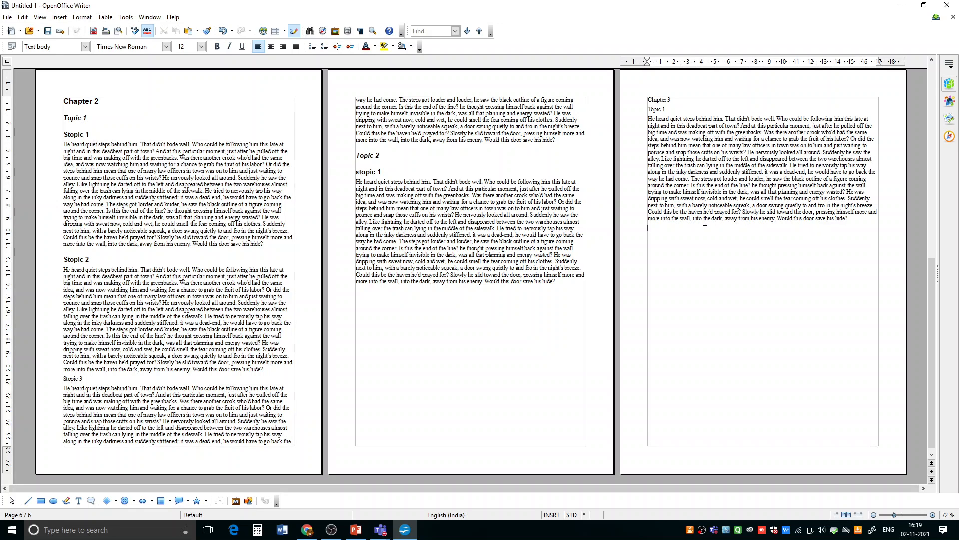
# Insert a Table of Contents for the entire document on the blank first page, keeping the default index settings
pyautogui.scroll(2, 705, 221)
pyautogui.scroll(10, 706, 221)
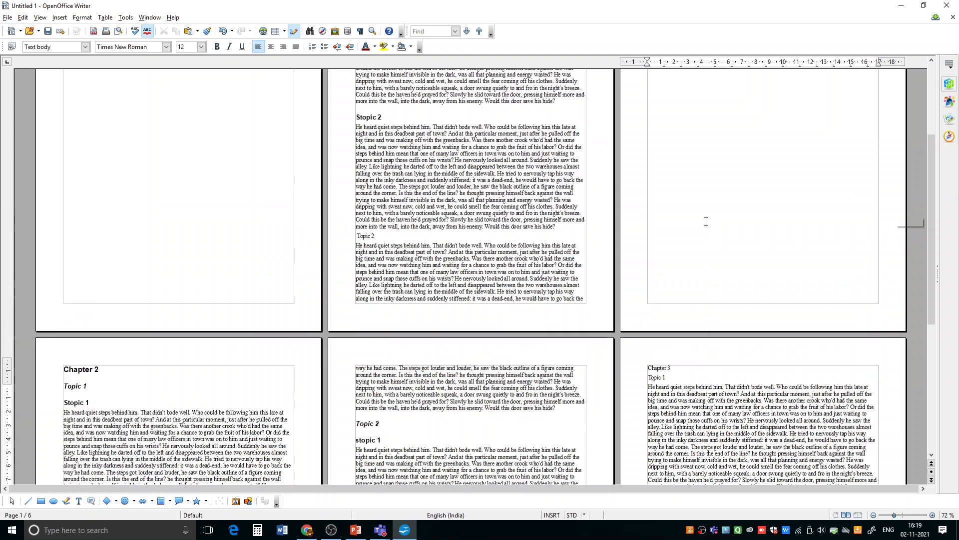
pyautogui.scroll(-2, 701, 219)
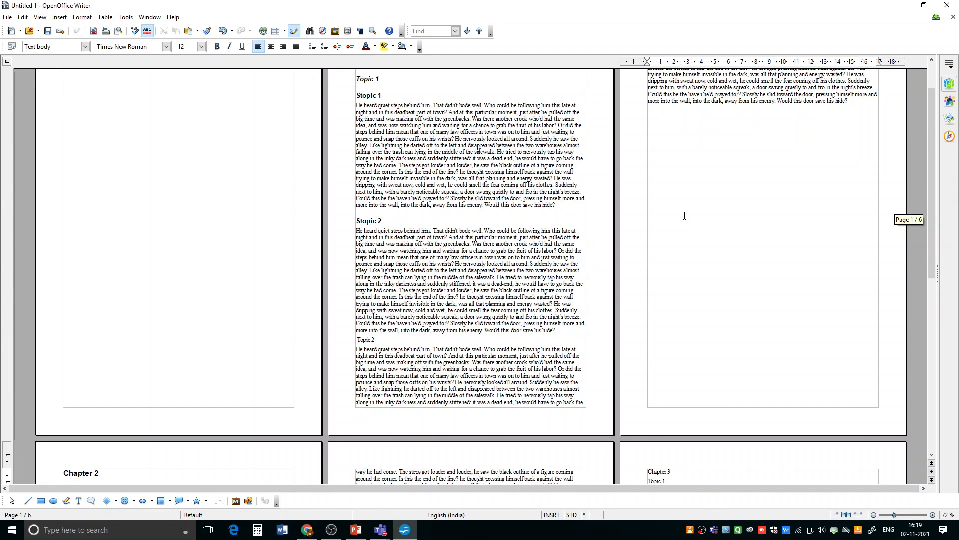
pyautogui.scroll(1, 685, 216)
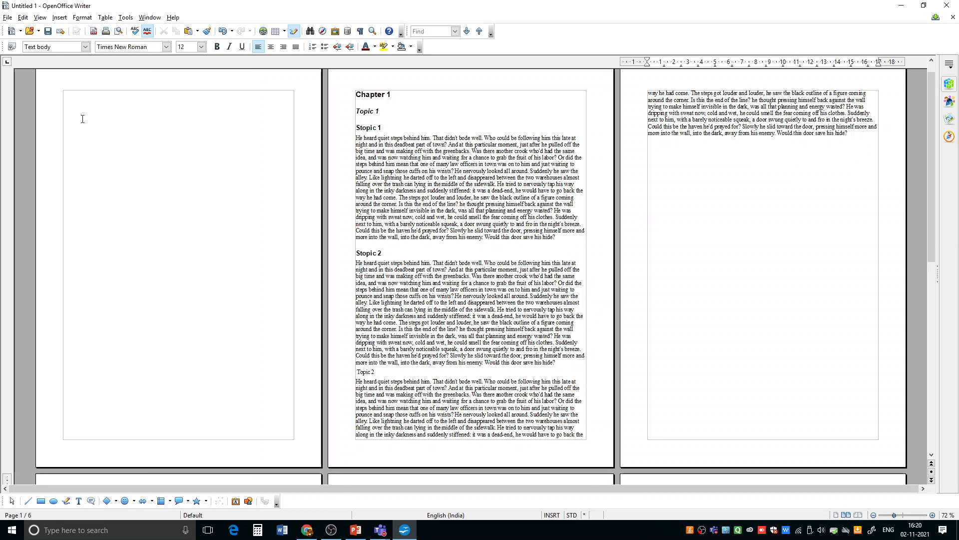
pyautogui.click(125, 113)
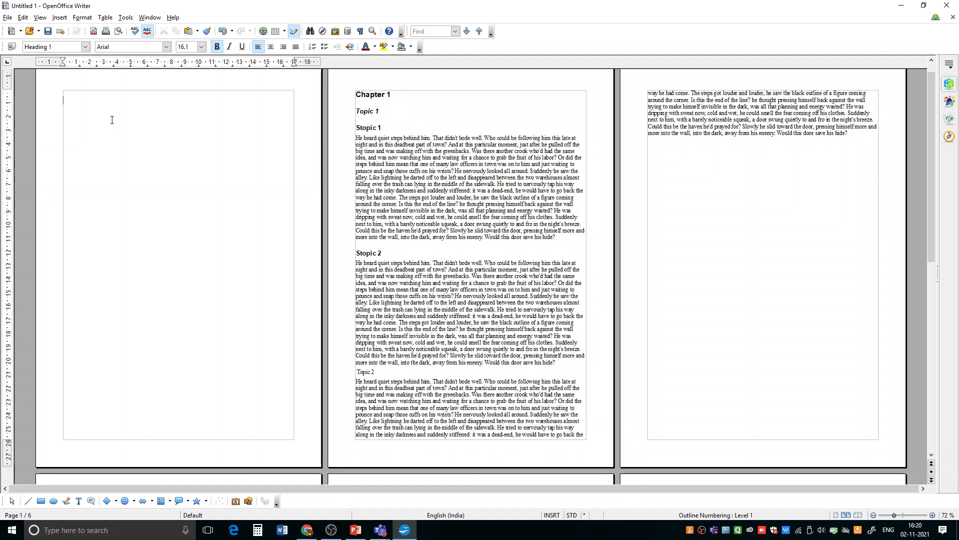
pyautogui.click(59, 18)
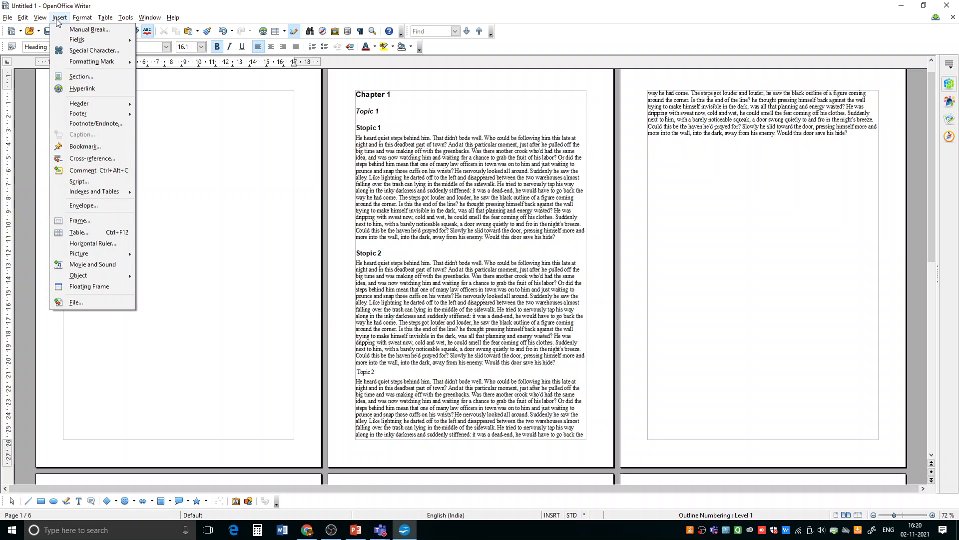
pyautogui.moveTo(90, 191)
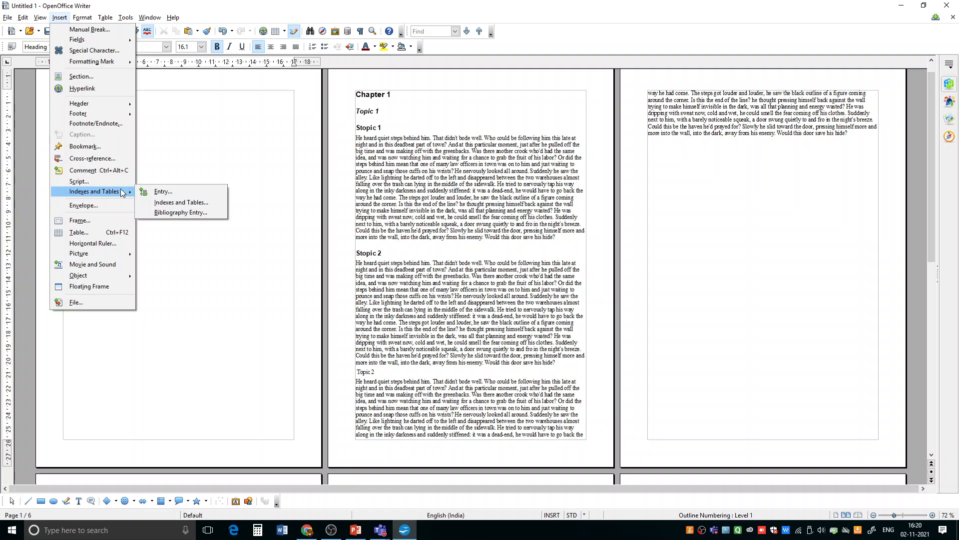
pyautogui.click(169, 203)
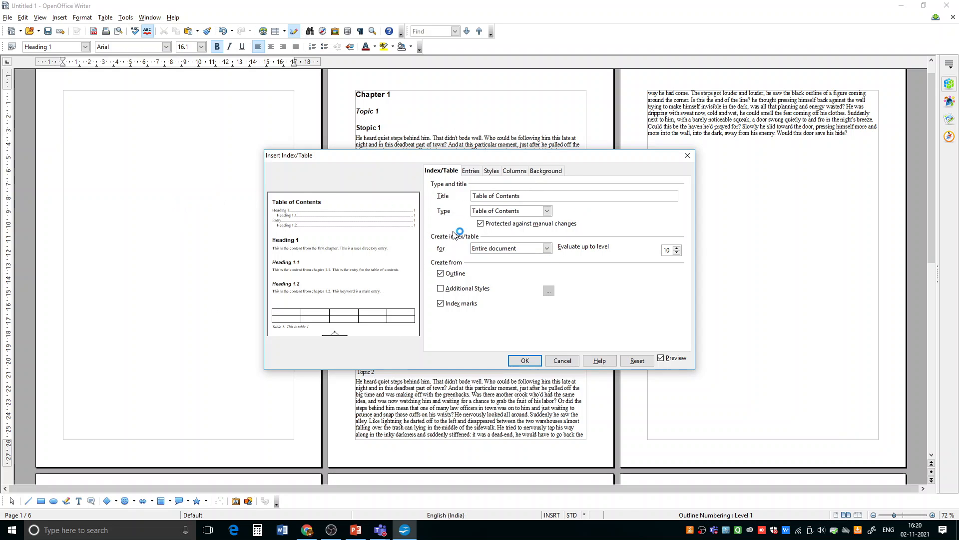
pyautogui.click(525, 361)
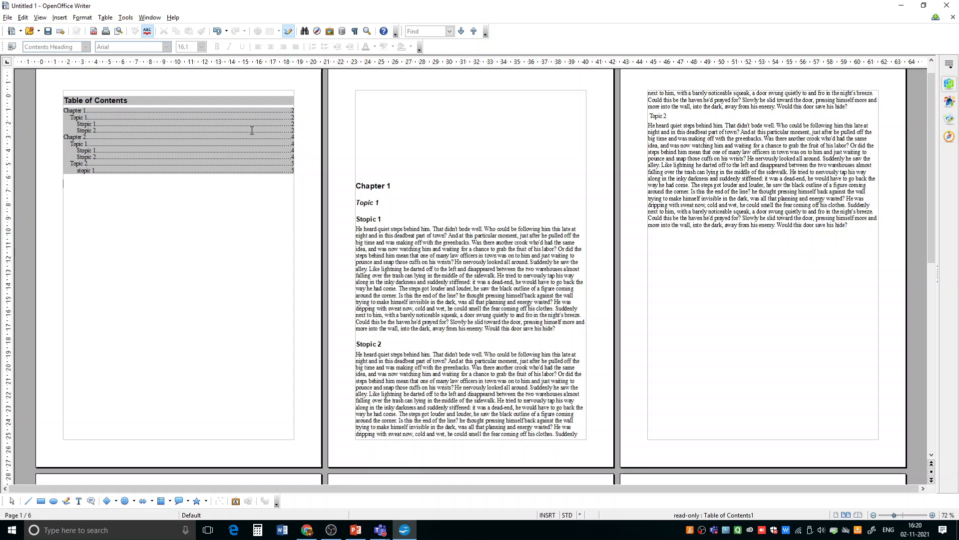
# Compare the table of contents entries with the headings on the document's pages
pyautogui.click(286, 142)
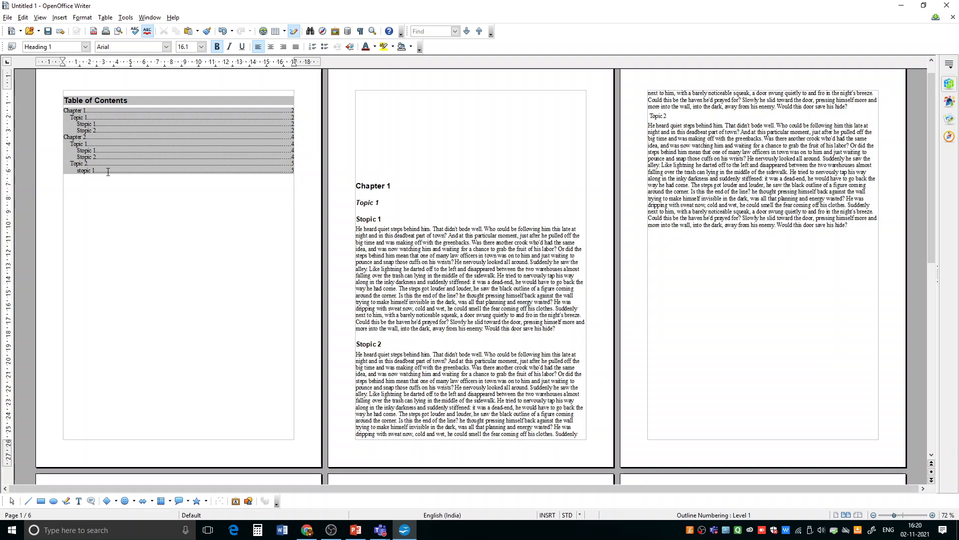
pyautogui.scroll(-5, 206, 180)
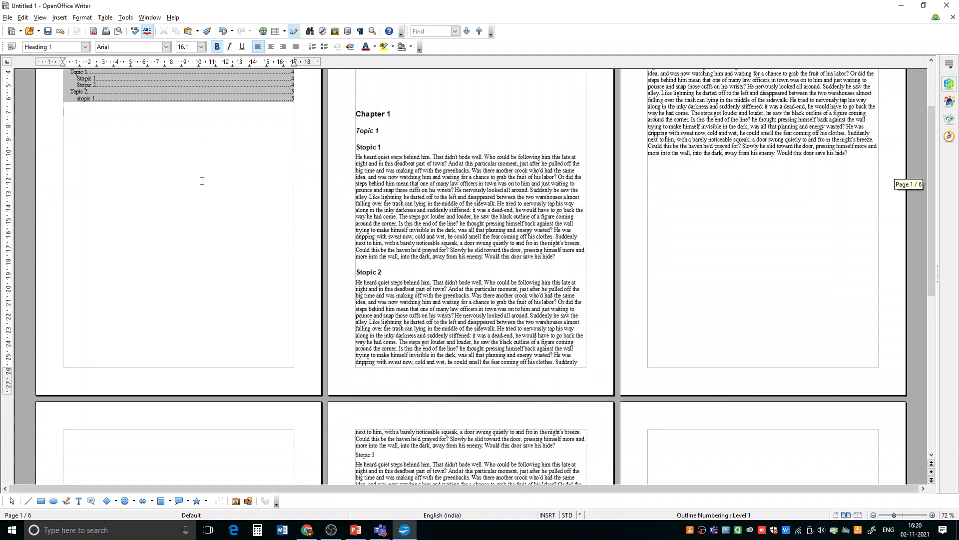
pyautogui.scroll(5, 180, 168)
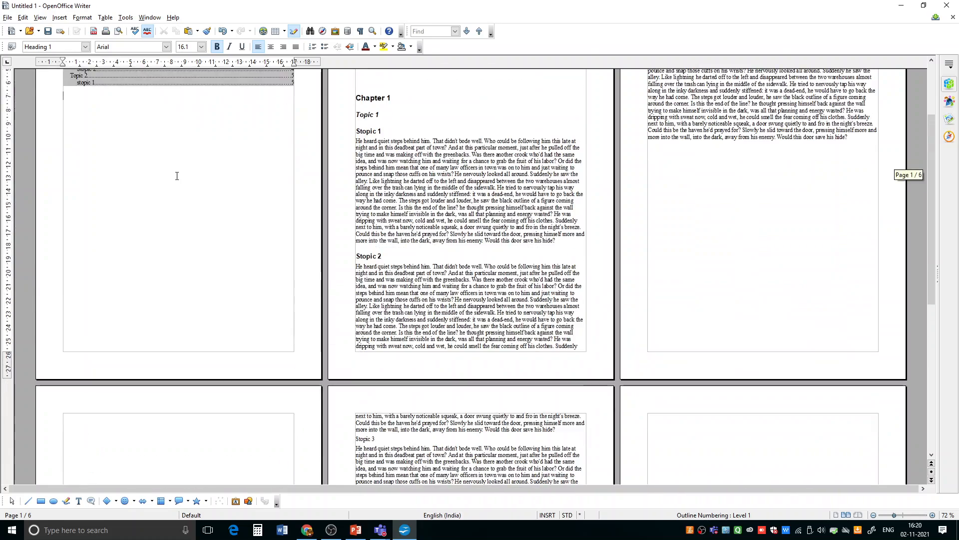
pyautogui.scroll(-11, 179, 180)
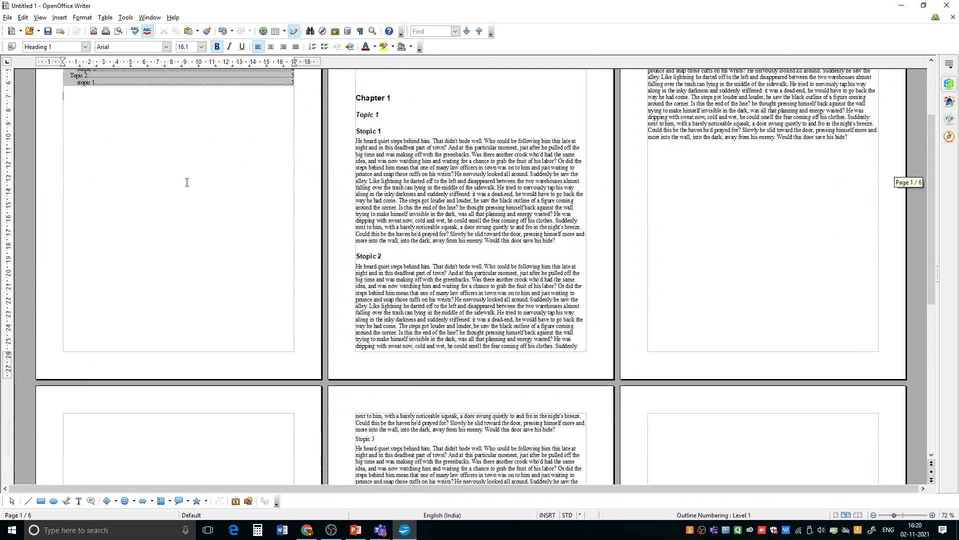
pyautogui.scroll(4, 185, 187)
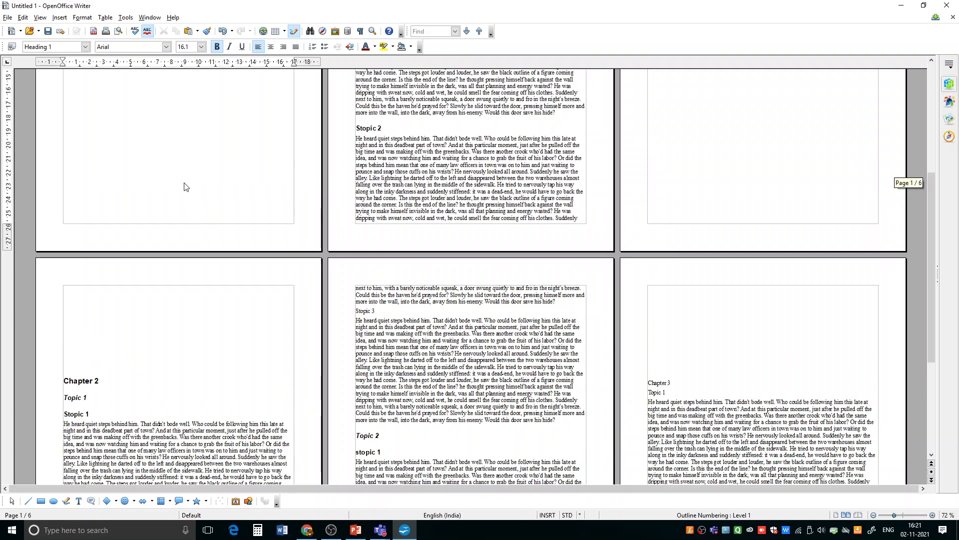
pyautogui.scroll(8, 183, 185)
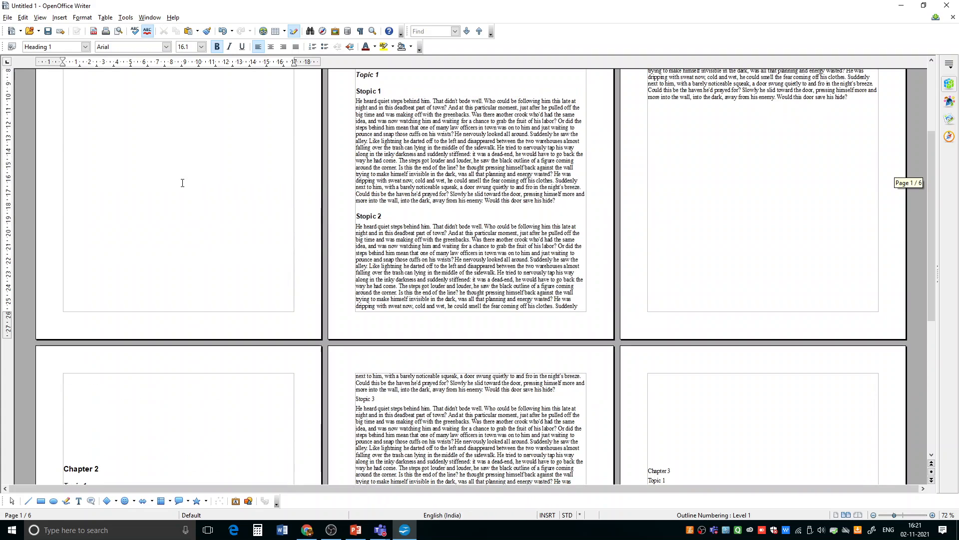
pyautogui.scroll(1, 181, 183)
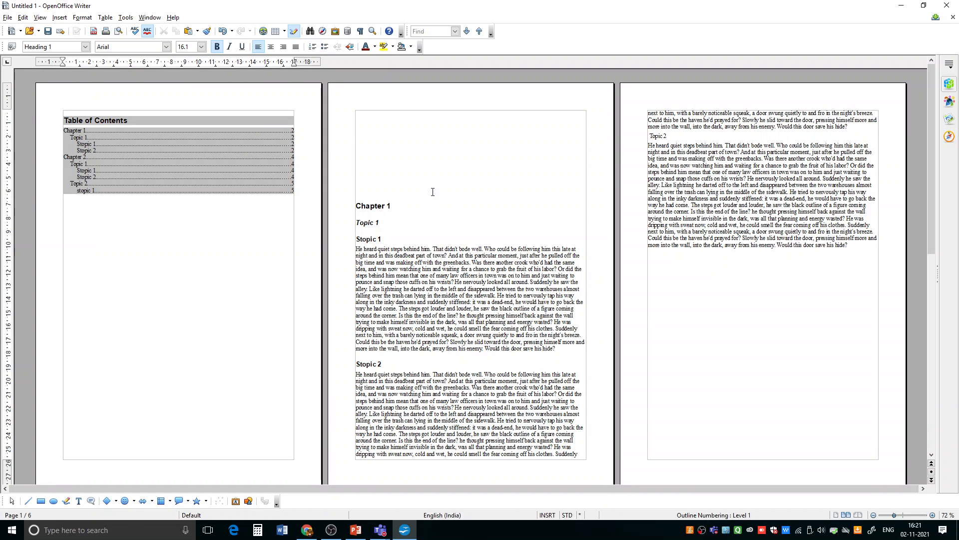
# Apply the Heading 2 style to the "Topic 2" line on page 3
pyautogui.moveTo(650, 136); pyautogui.dragTo(669, 136)
pyautogui.click(652, 136)
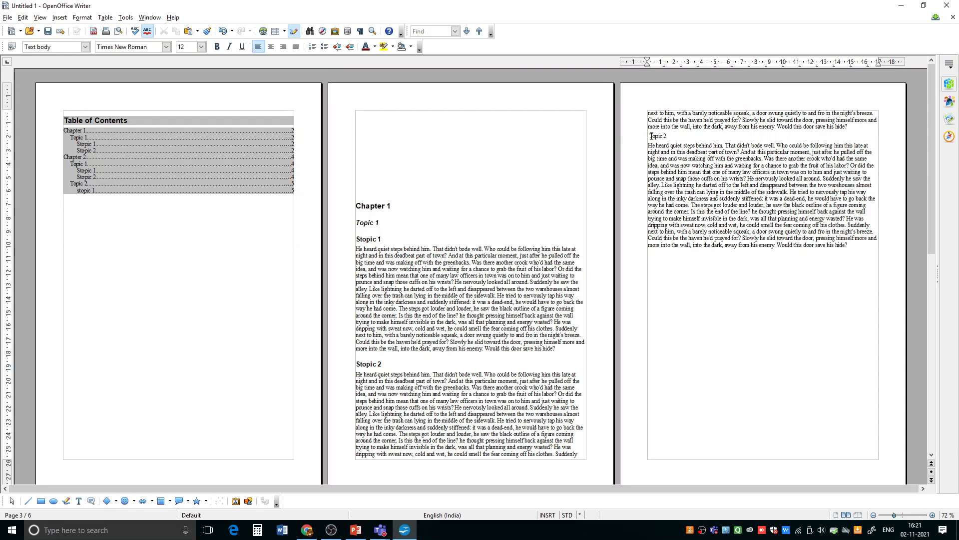
pyautogui.moveTo(650, 136); pyautogui.dragTo(667, 136)
pyautogui.click(86, 46)
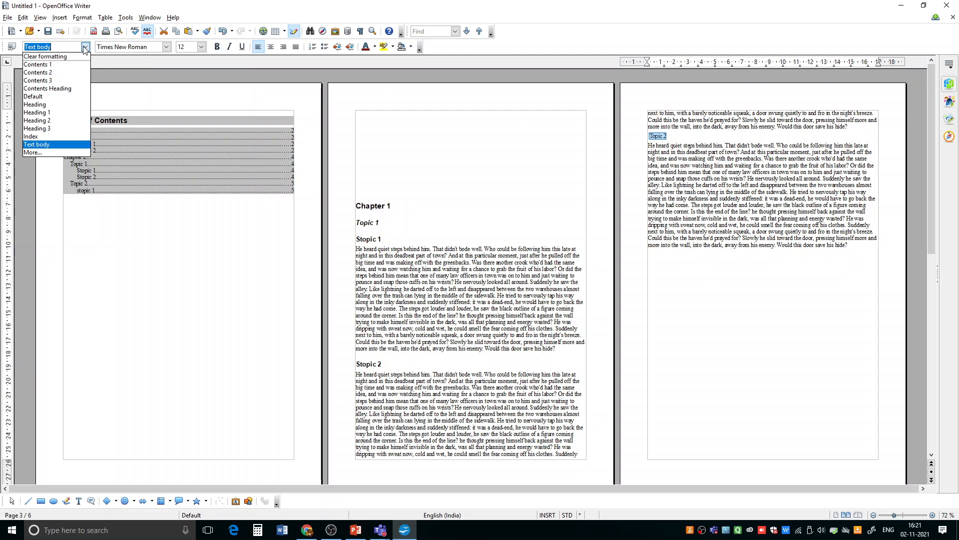
pyautogui.click(38, 121)
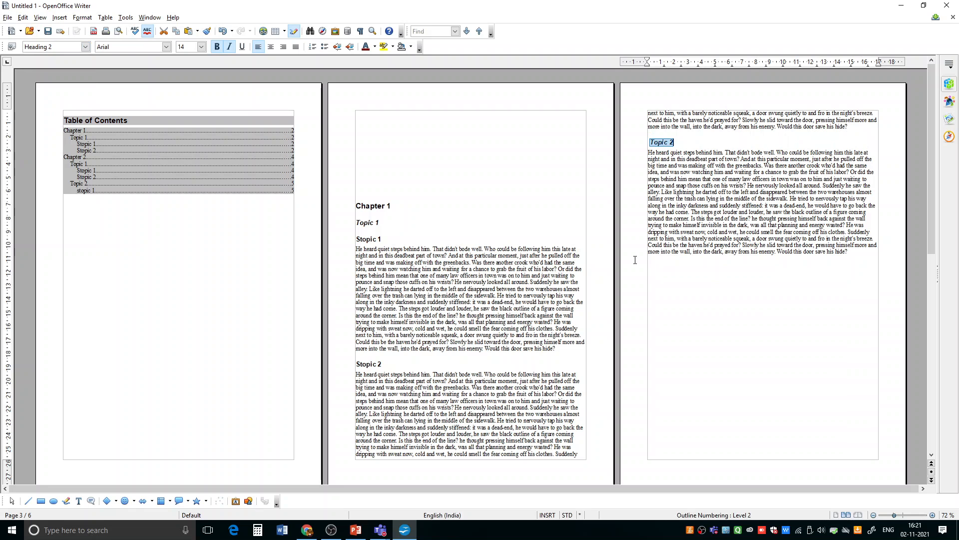
# Delete the blank lines above "Chapter 3" on page 6 so it starts at the top of the page
pyautogui.scroll(-3, 669, 247)
pyautogui.scroll(-6, 669, 247)
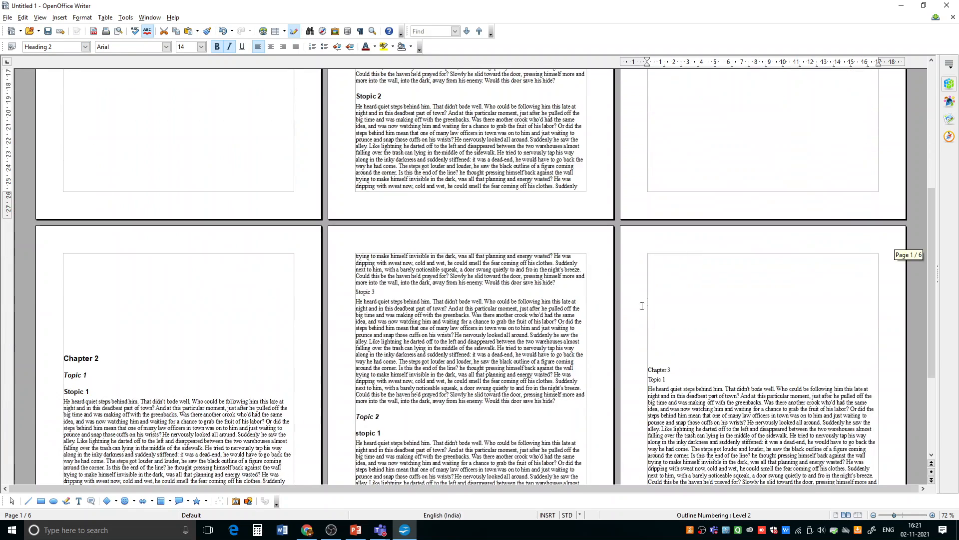
pyautogui.click(665, 271)
pyautogui.press('Delete')
pyautogui.press('Delete')
pyautogui.press('Delete')
pyautogui.press('Delete')
pyautogui.press('Delete')
pyautogui.press('Delete')
pyautogui.press('Delete')
pyautogui.press('Delete')
pyautogui.press('Delete')
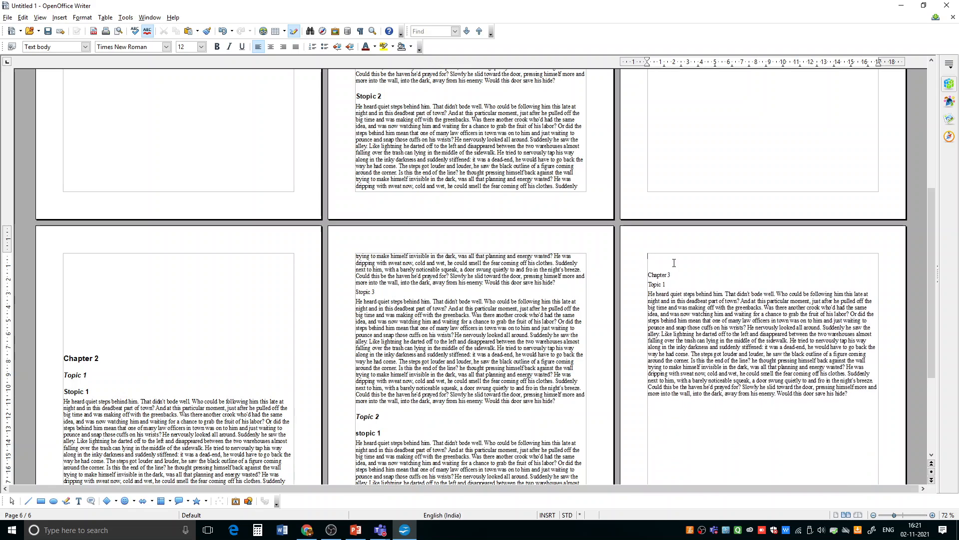
pyautogui.press('Delete')
pyautogui.press('Delete')
pyautogui.press('Delete')
# Apply the Heading 1 style to the "Chapter 3" line on page 6
pyautogui.moveTo(647, 257); pyautogui.dragTo(671, 256)
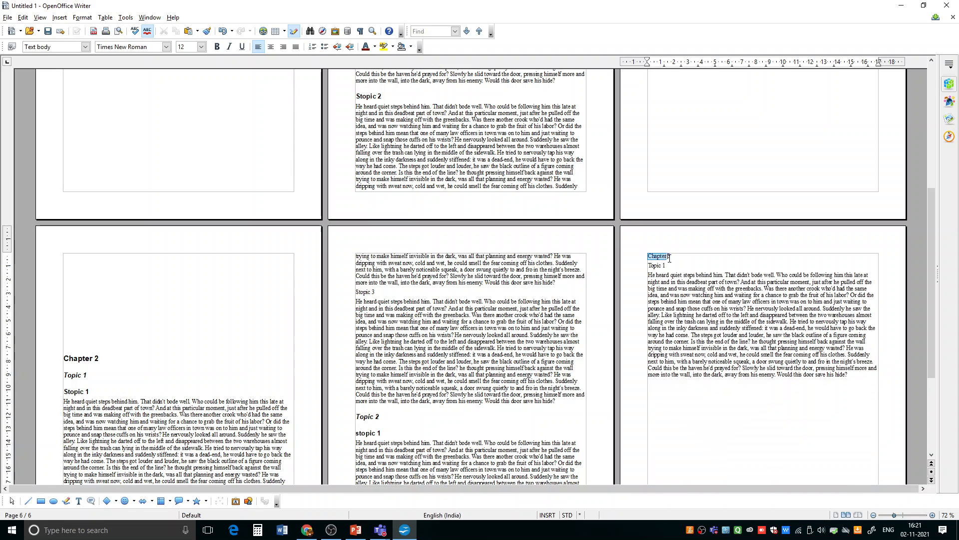
pyautogui.click(86, 47)
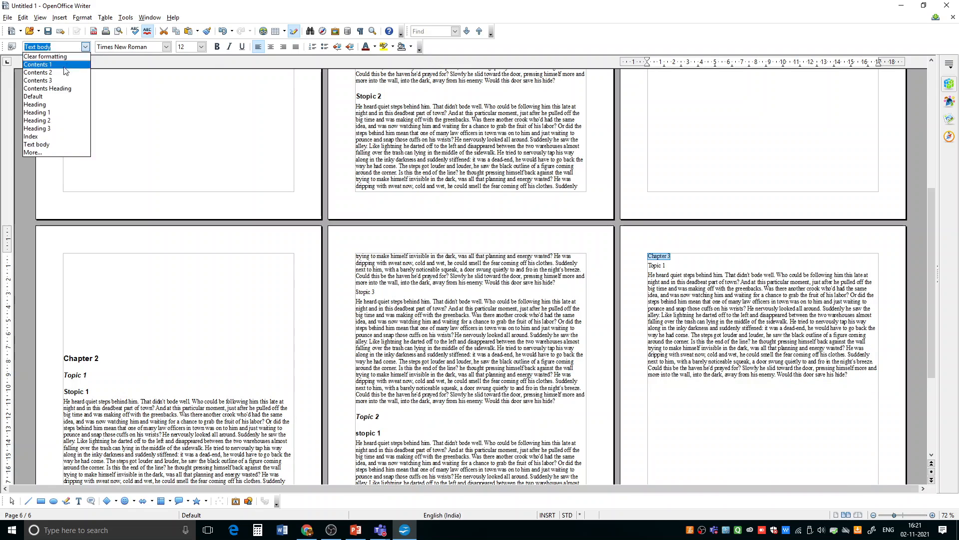
pyautogui.click(45, 113)
# Apply the Heading 2 style to the "Topic 1" line under "Chapter 3"
pyautogui.click(650, 268)
pyautogui.moveTo(650, 269); pyautogui.dragTo(674, 268)
pyautogui.click(674, 269)
pyautogui.tripleClick(650, 268)
pyautogui.click(650, 269)
pyautogui.moveTo(650, 268); pyautogui.dragTo(668, 268)
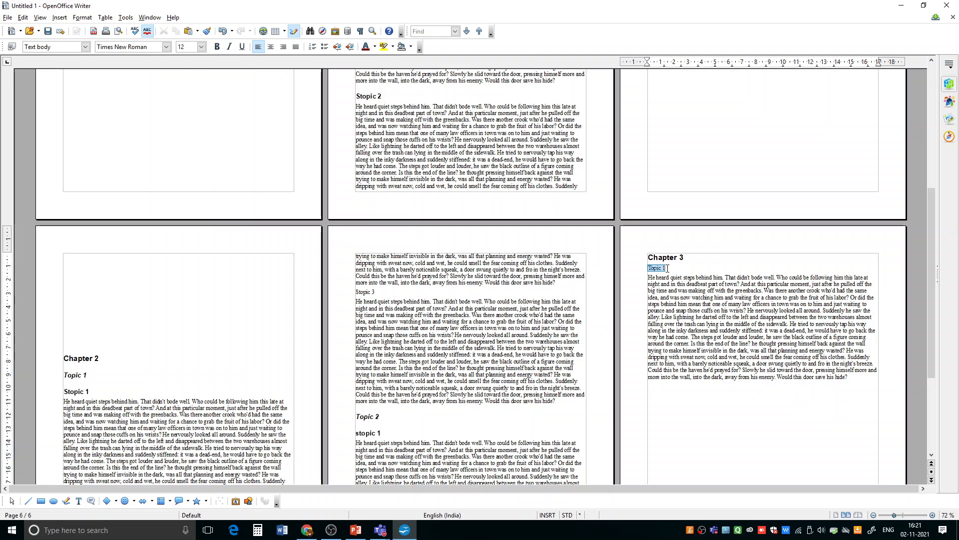
pyautogui.click(85, 47)
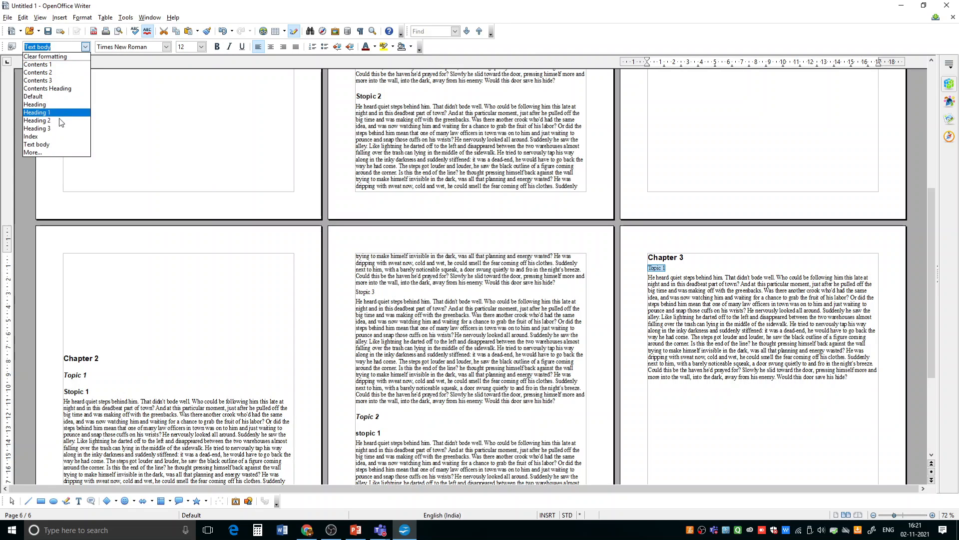
pyautogui.click(55, 121)
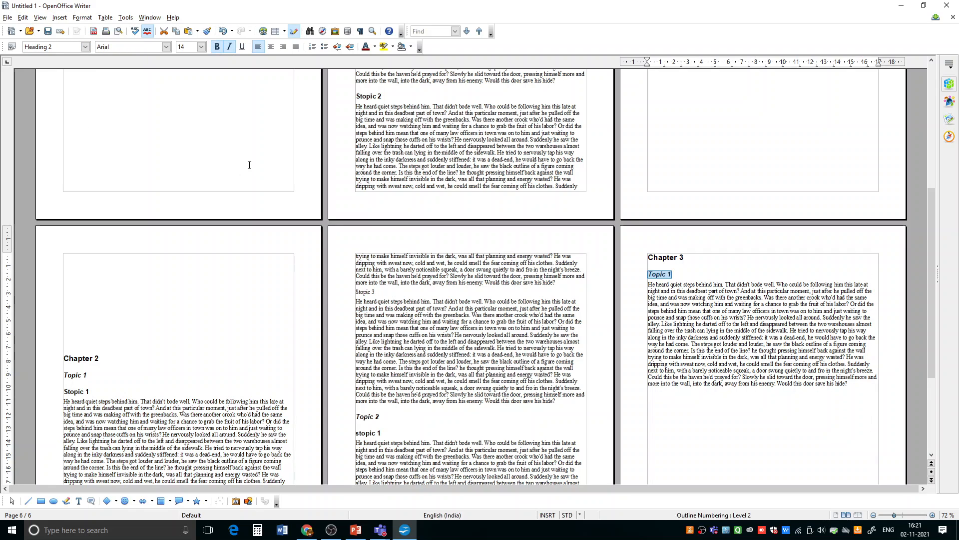
# Update the table of contents on the first page to include the newly styled headings
pyautogui.scroll(9, 420, 282)
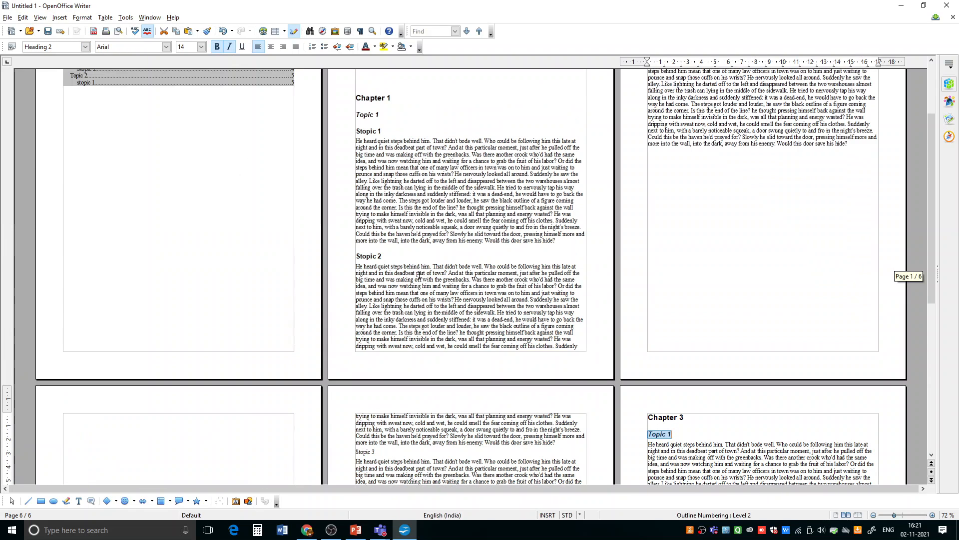
pyautogui.scroll(-9, 350, 262)
pyautogui.scroll(-6, 342, 259)
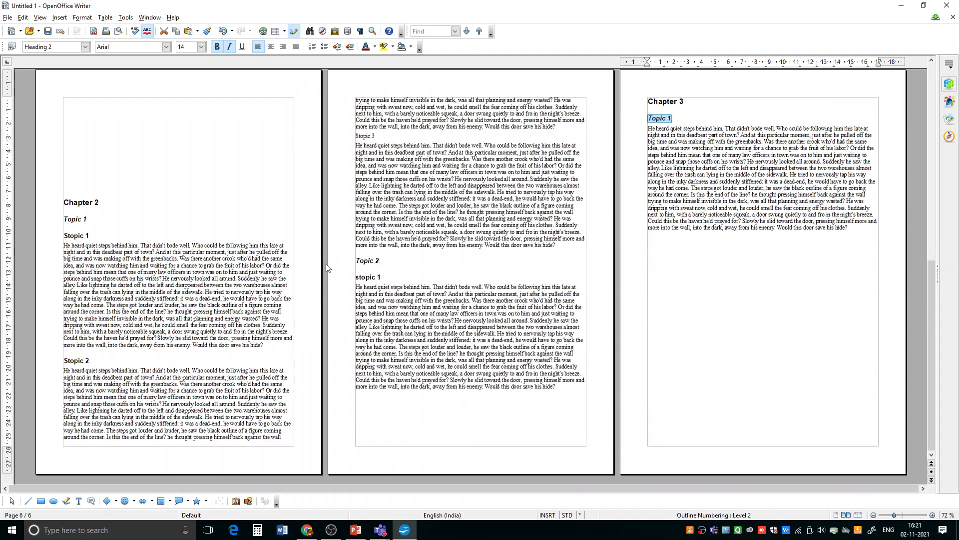
pyautogui.scroll(3, 326, 267)
pyautogui.scroll(5, 326, 268)
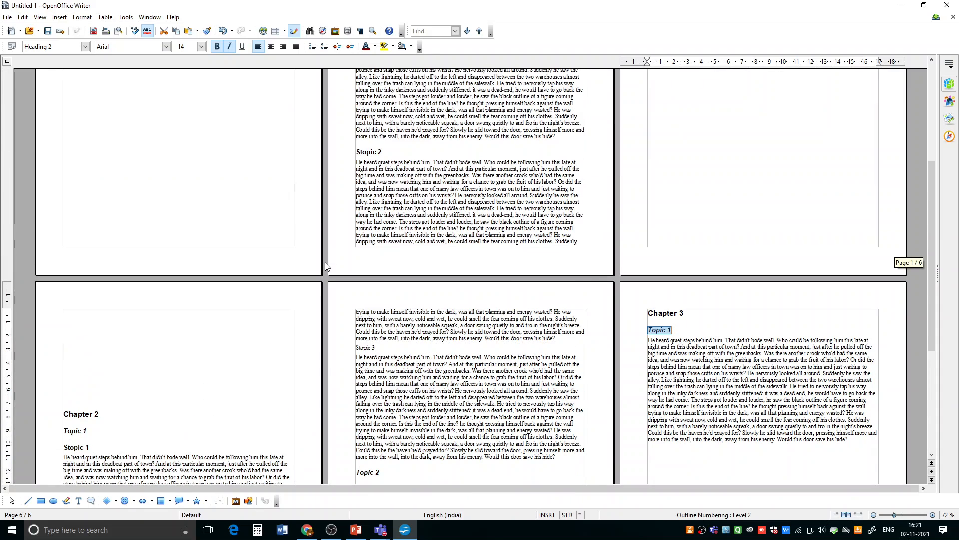
pyautogui.scroll(-5, 324, 265)
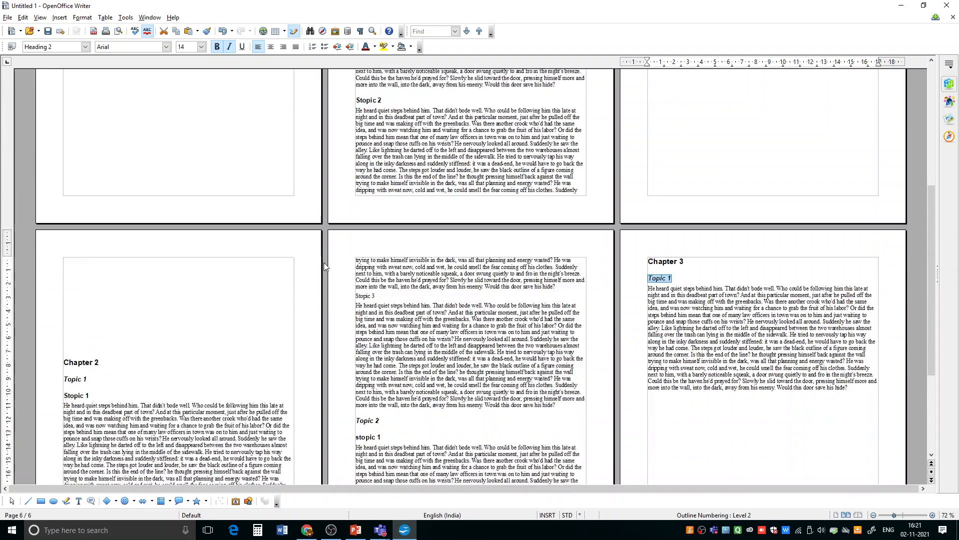
pyautogui.scroll(15, 320, 280)
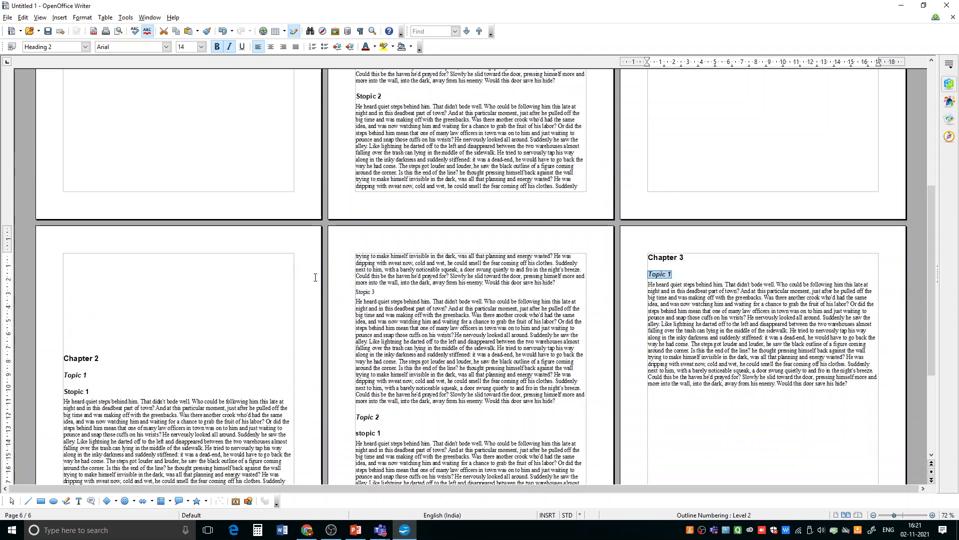
pyautogui.click(155, 166)
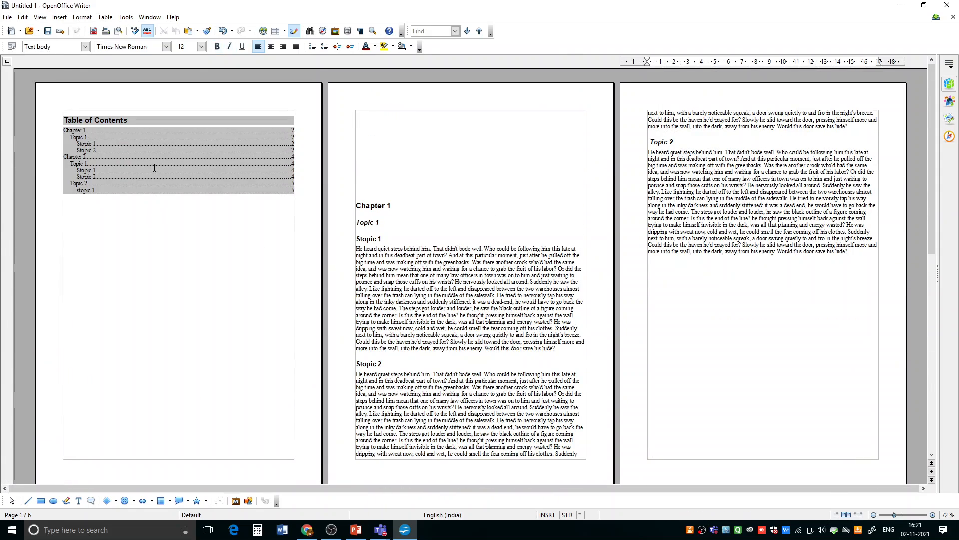
pyautogui.rightClick(155, 167)
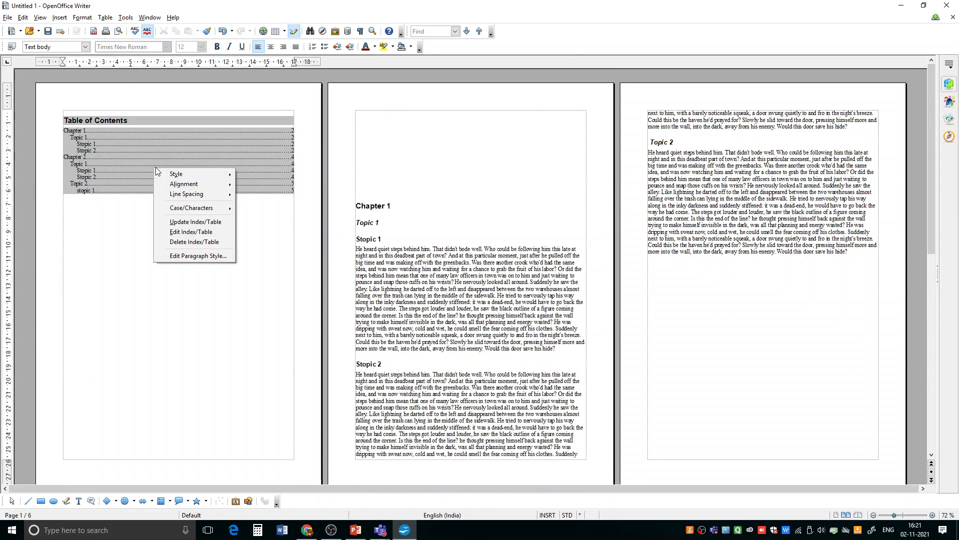
pyautogui.click(179, 223)
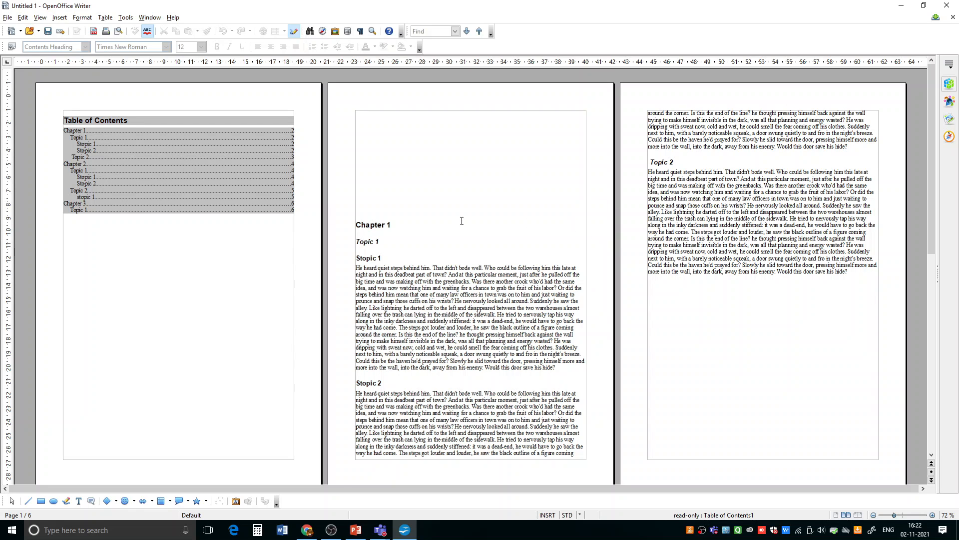
pyautogui.rightClick(163, 153)
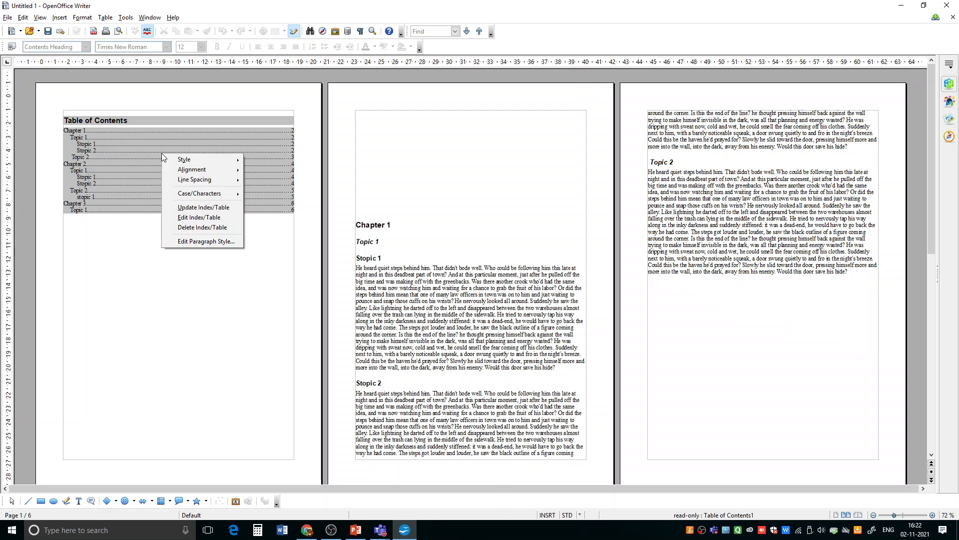
pyautogui.click(192, 210)
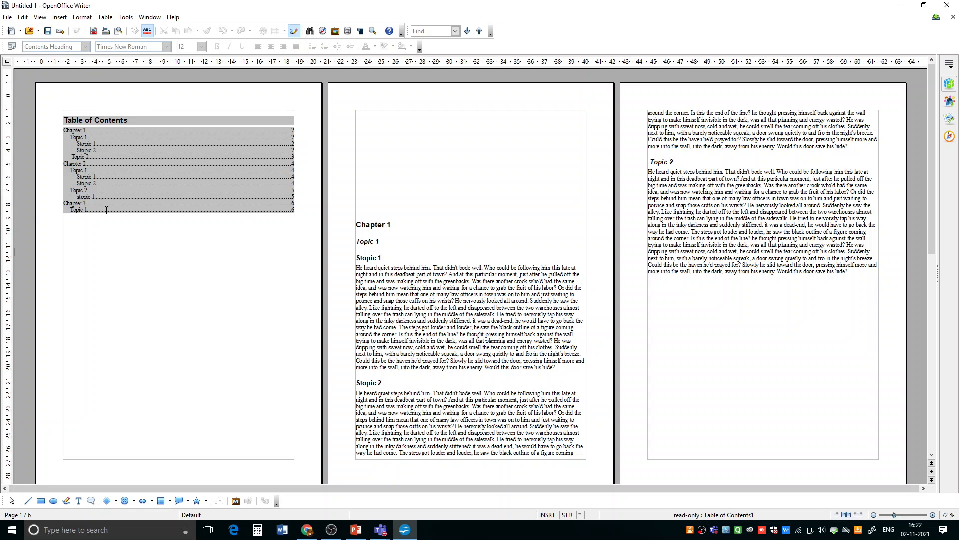
pyautogui.scroll(-10, 505, 307)
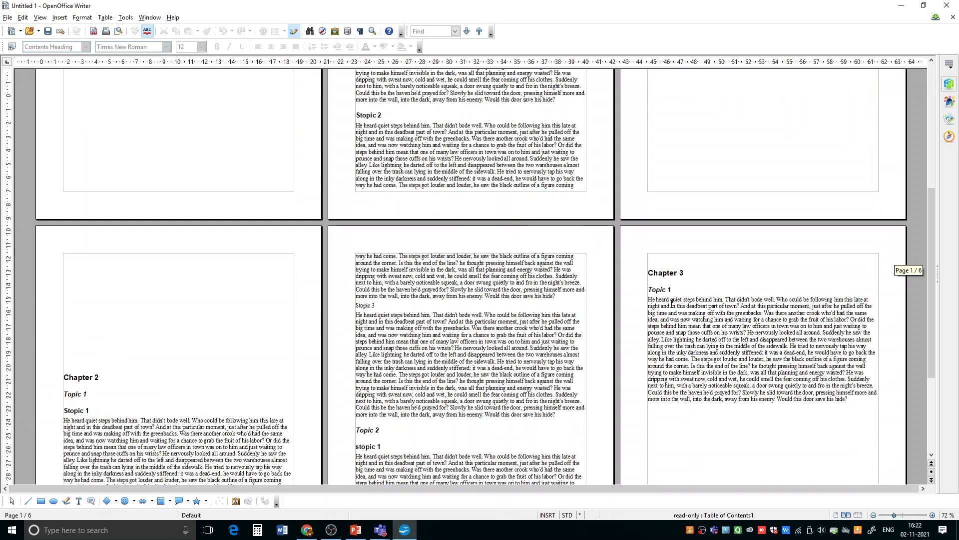
pyautogui.scroll(10, 382, 207)
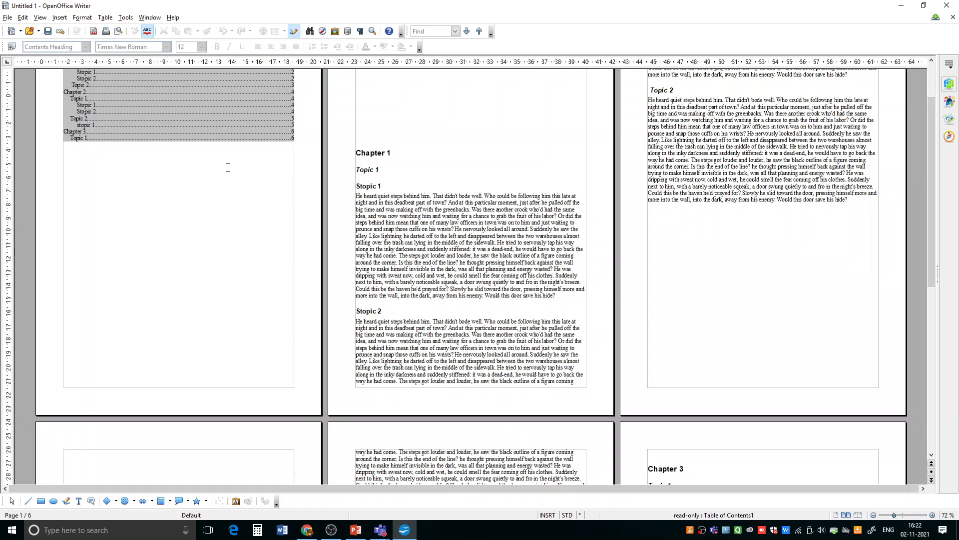
pyautogui.scroll(3, 228, 168)
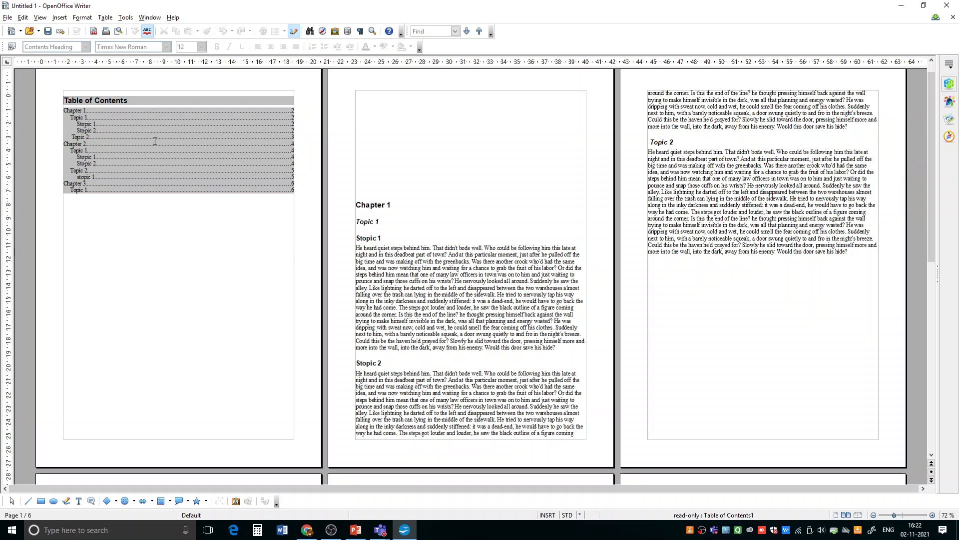
pyautogui.rightClick(180, 142)
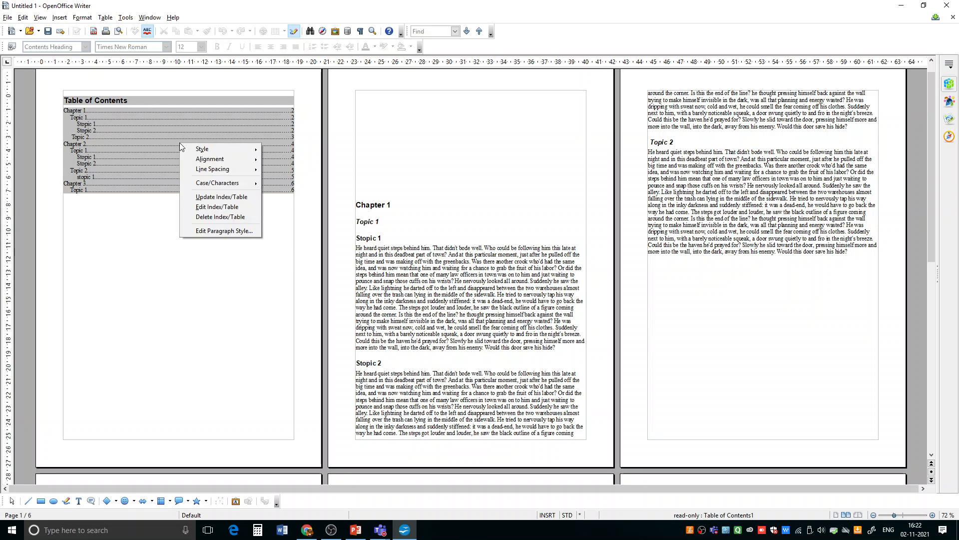
pyautogui.click(206, 207)
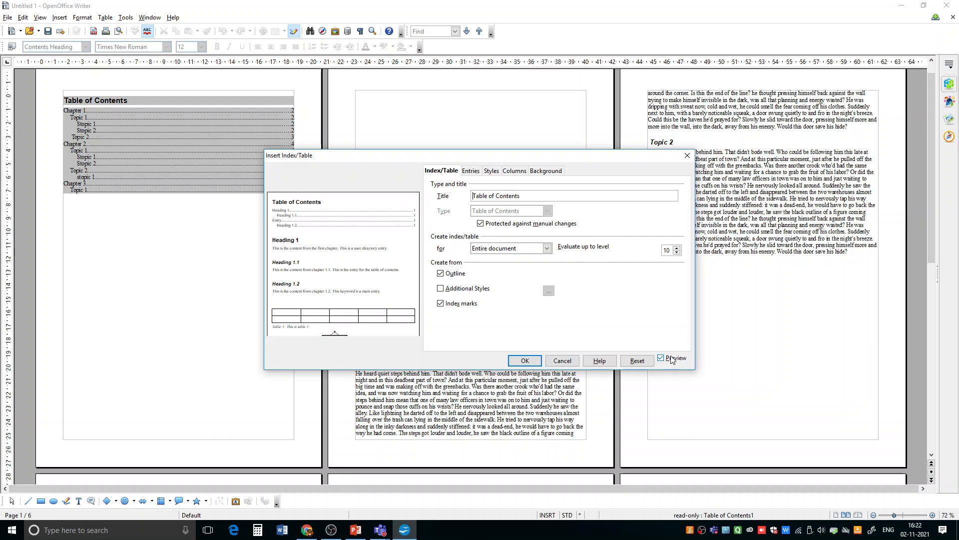
pyautogui.click(563, 360)
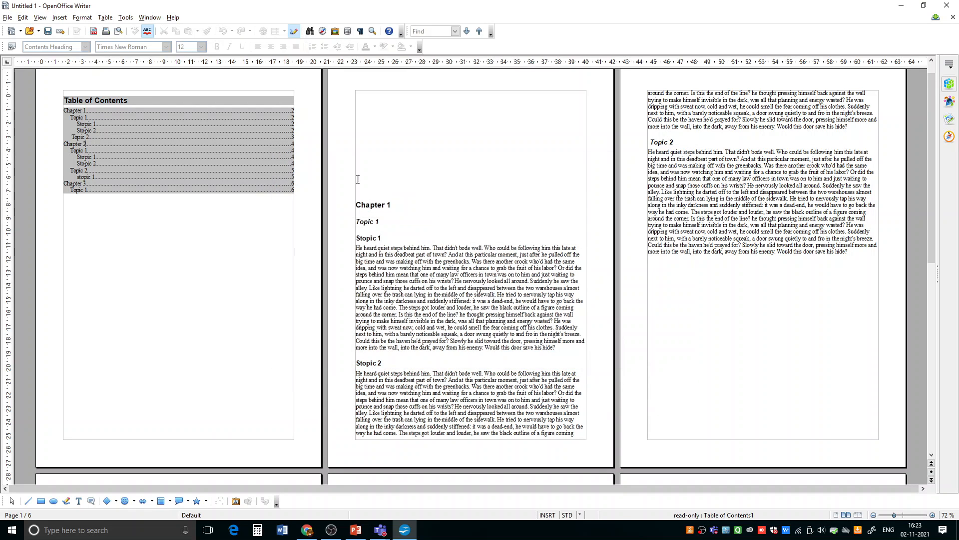
# Change the title of the table of contents on the first page to "Information Technology"
pyautogui.rightClick(182, 134)
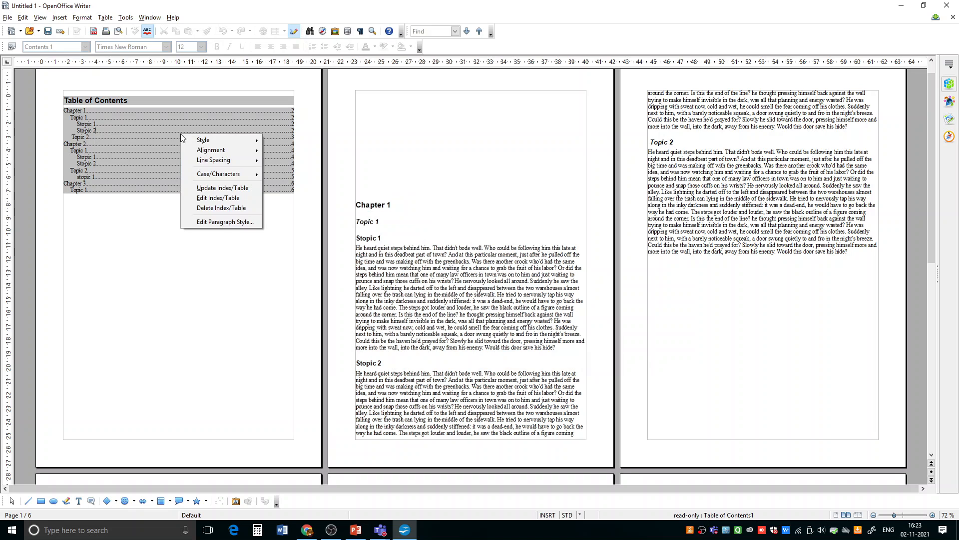
pyautogui.click(217, 198)
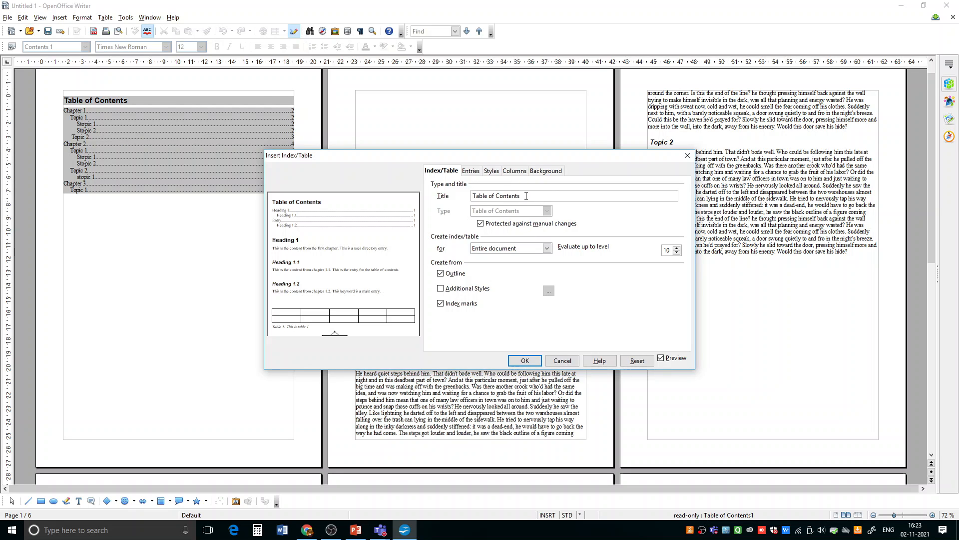
pyautogui.moveTo(527, 196); pyautogui.dragTo(470, 196)
pyautogui.write('Information Techno')
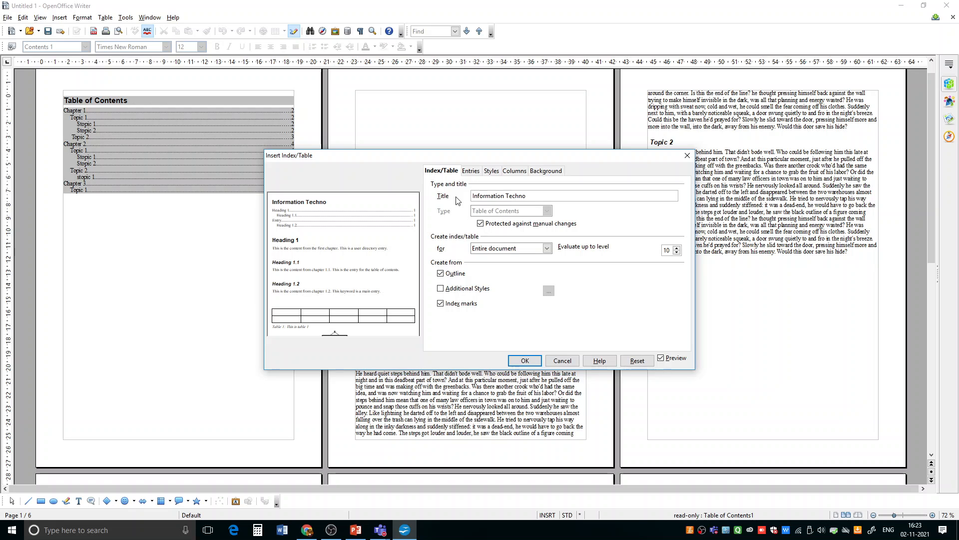
pyautogui.write('logy')
pyautogui.click(525, 360)
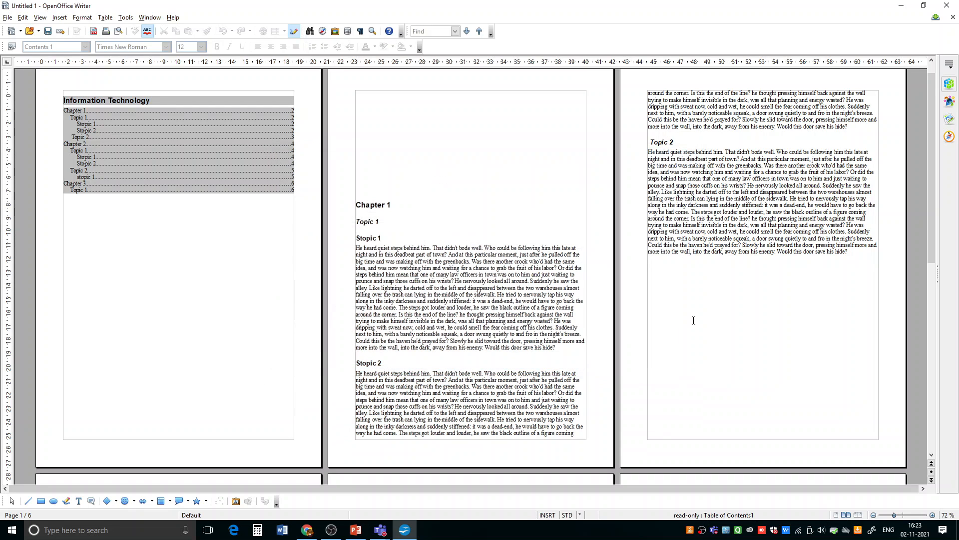
pyautogui.click(64, 102)
pyautogui.moveTo(65, 101); pyautogui.dragTo(151, 102)
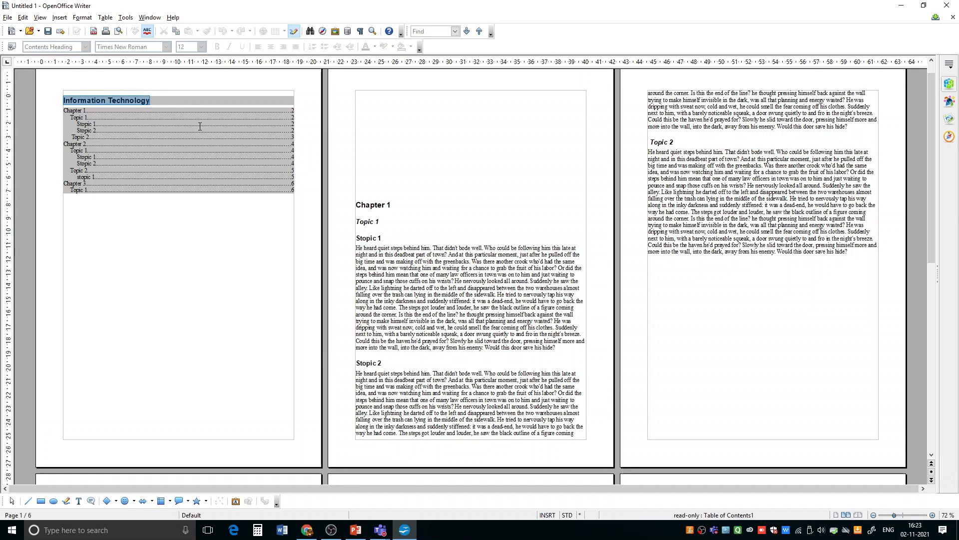
# Check the table of contents' protection against manual changes in its settings and try placing the cursor in its entries
pyautogui.rightClick(179, 144)
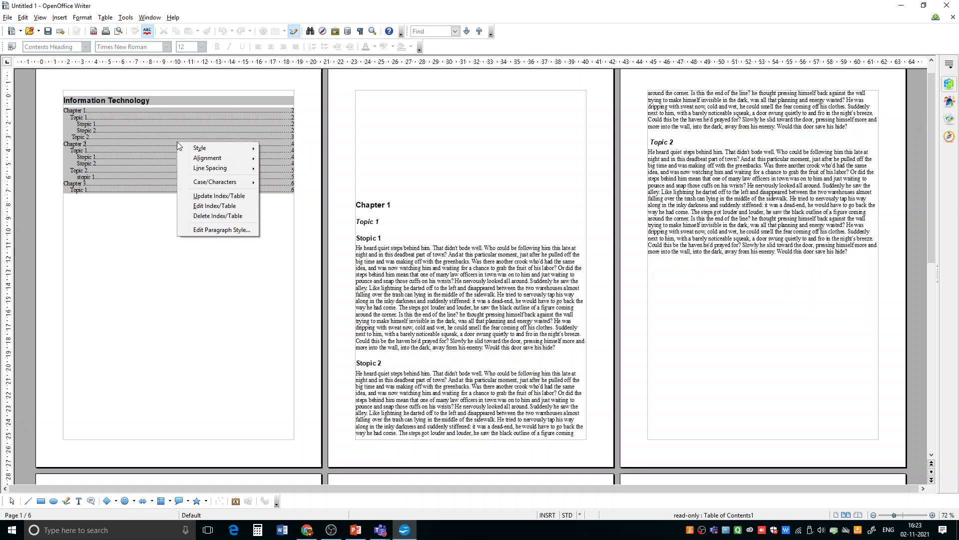
pyautogui.click(206, 207)
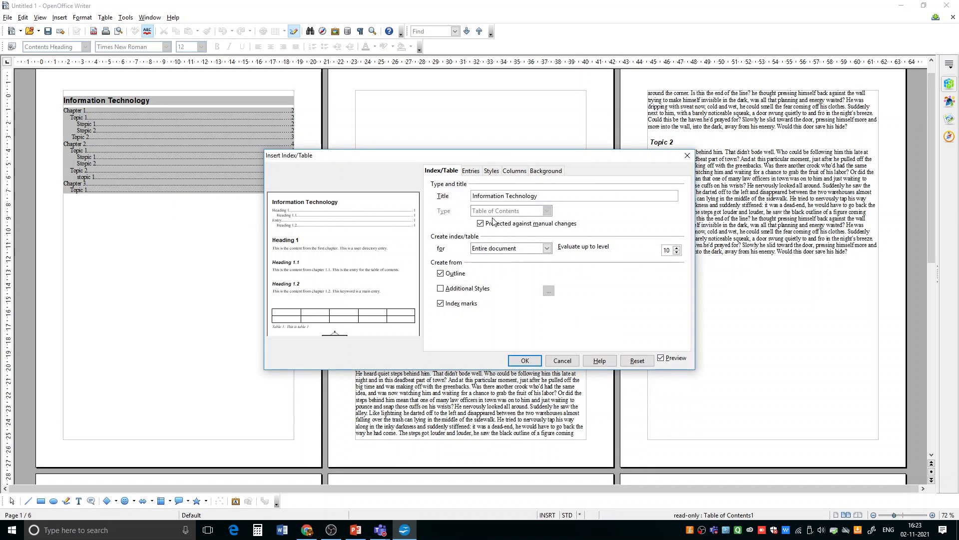
pyautogui.click(480, 223)
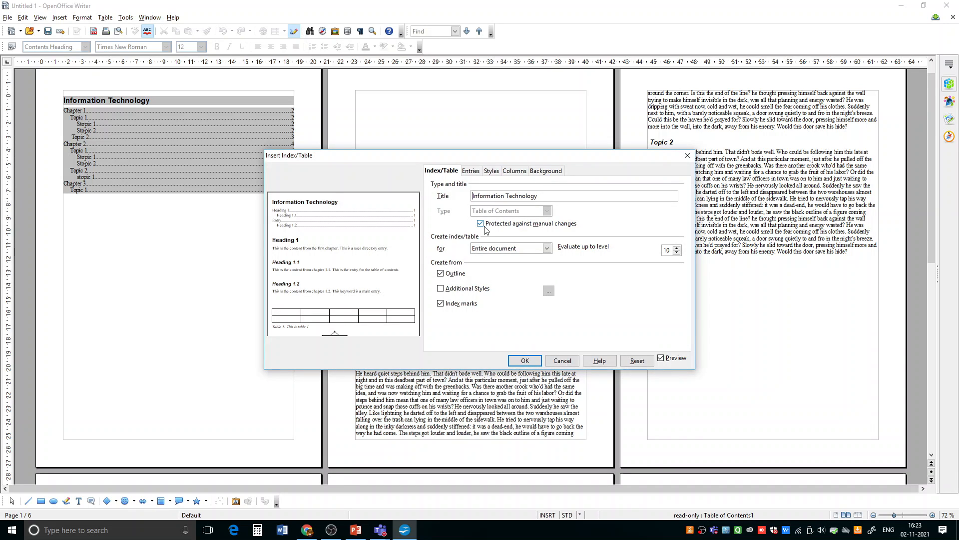
pyautogui.click(506, 228)
pyautogui.click(525, 360)
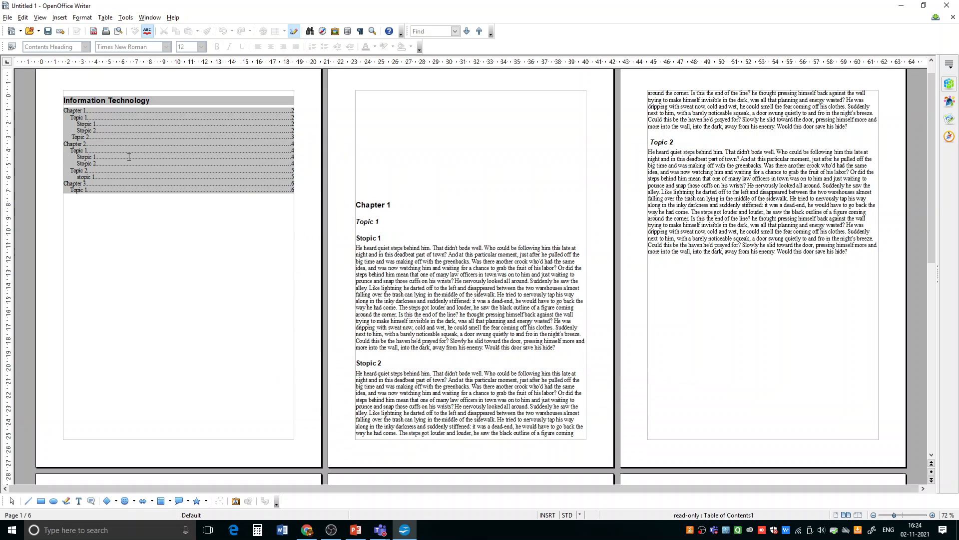
pyautogui.click(189, 136)
pyautogui.click(181, 156)
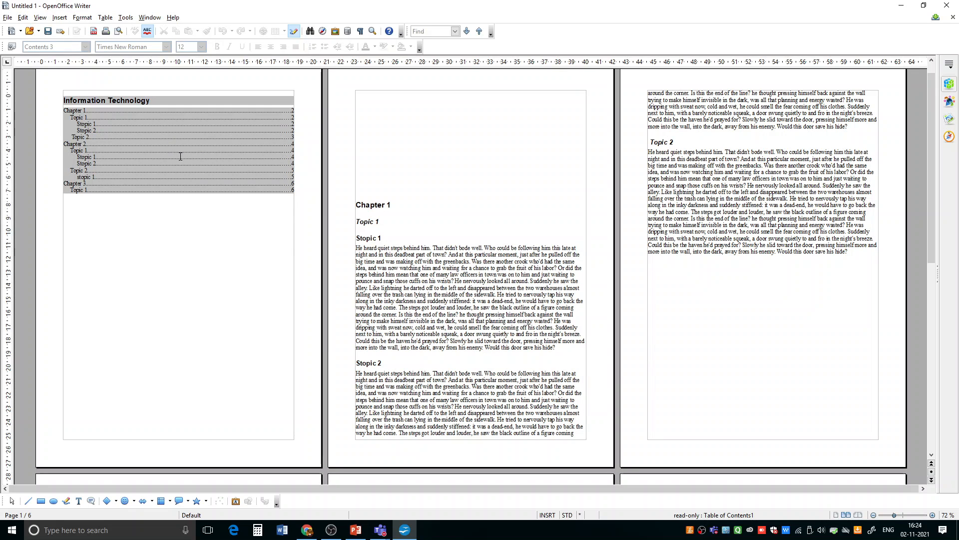
# Update the table of contents and turn off its protection against manual changes
pyautogui.rightClick(166, 143)
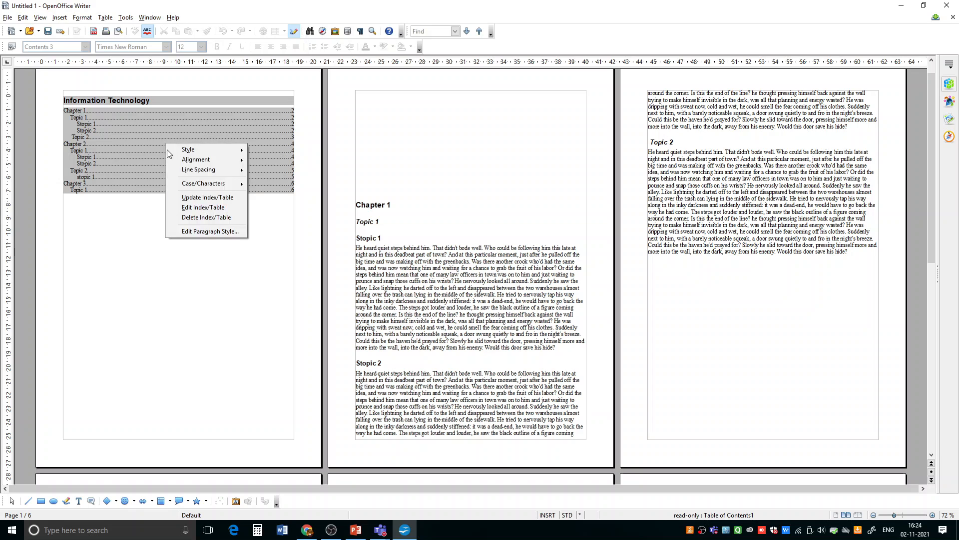
pyautogui.click(195, 198)
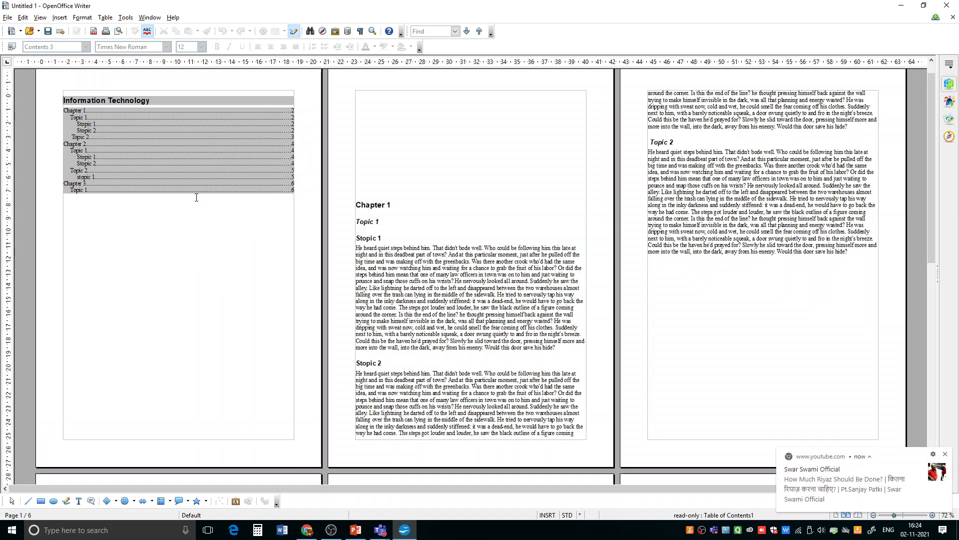
pyautogui.rightClick(177, 163)
pyautogui.click(207, 227)
pyautogui.click(480, 224)
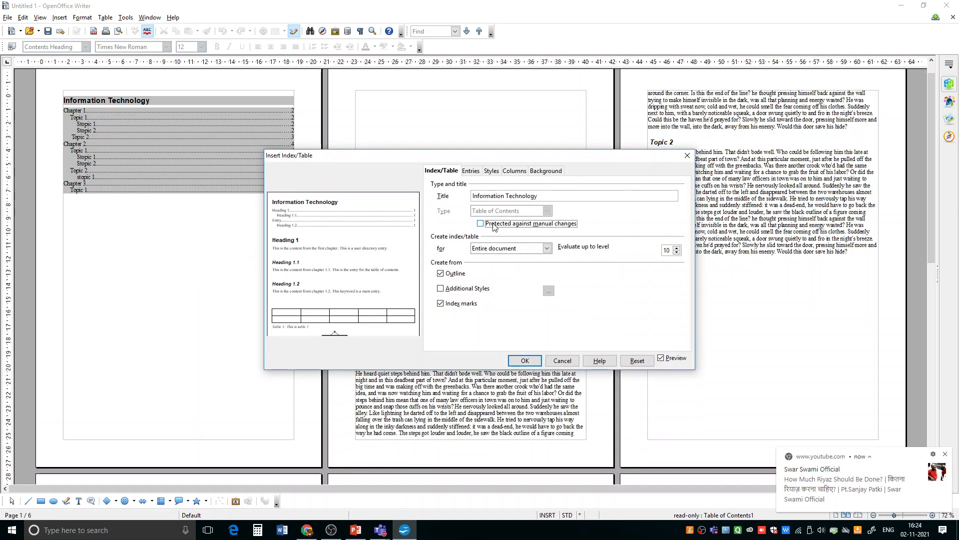
pyautogui.click(525, 361)
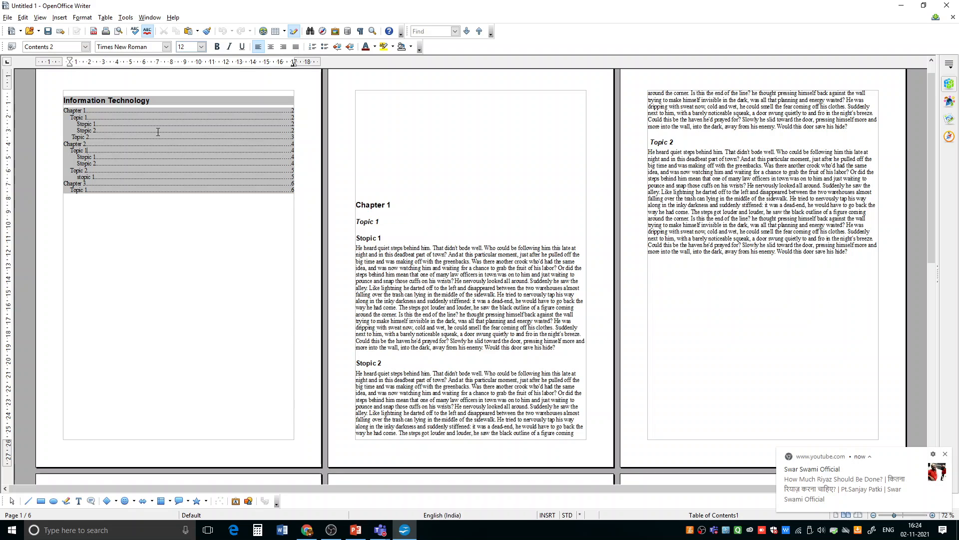
pyautogui.rightClick(187, 138)
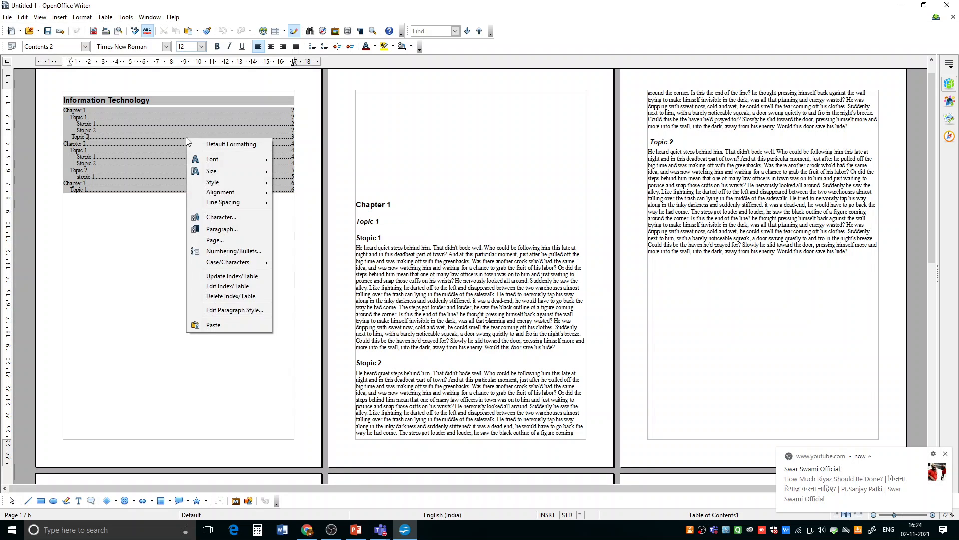
pyautogui.click(227, 286)
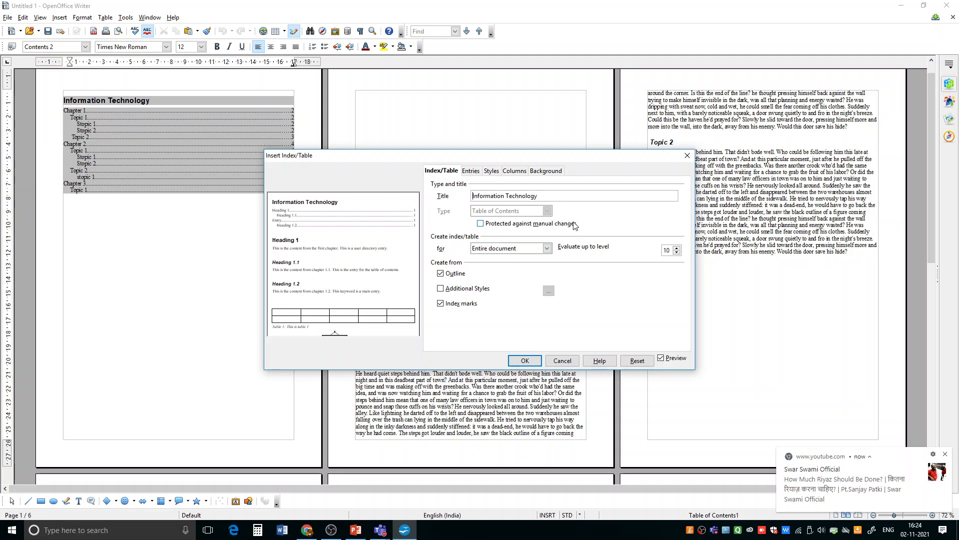
pyautogui.click(481, 224)
pyautogui.click(481, 223)
pyautogui.click(481, 225)
pyautogui.click(677, 250)
pyautogui.click(688, 155)
# Review the chapter, topic and subtopic heading lines on page 2 that feed the table of contents
pyautogui.scroll(-2, 556, 240)
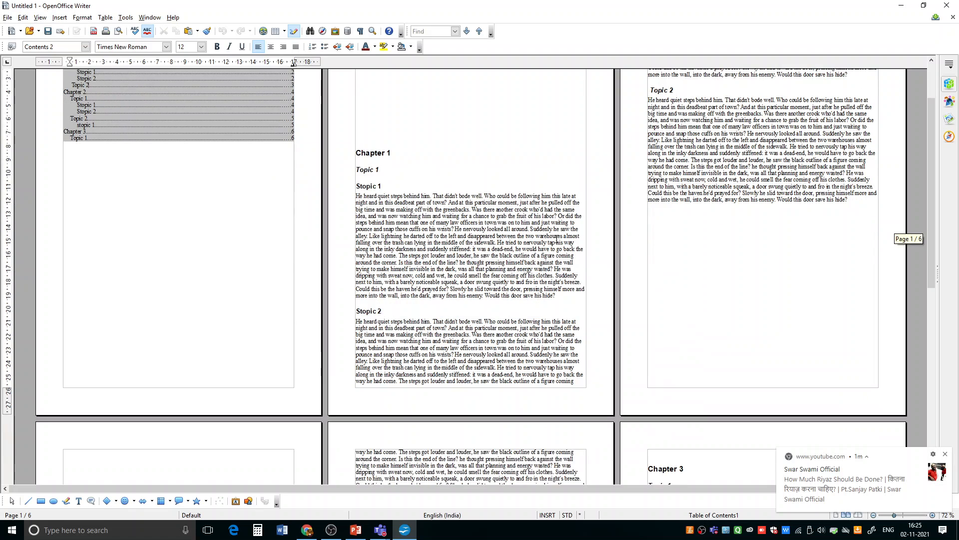
pyautogui.scroll(3, 557, 236)
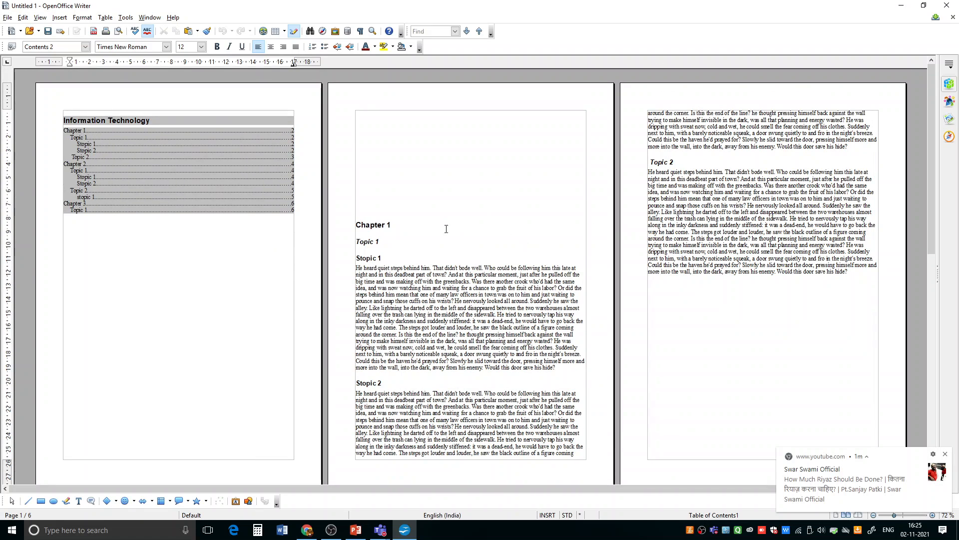
pyautogui.scroll(-1, 473, 260)
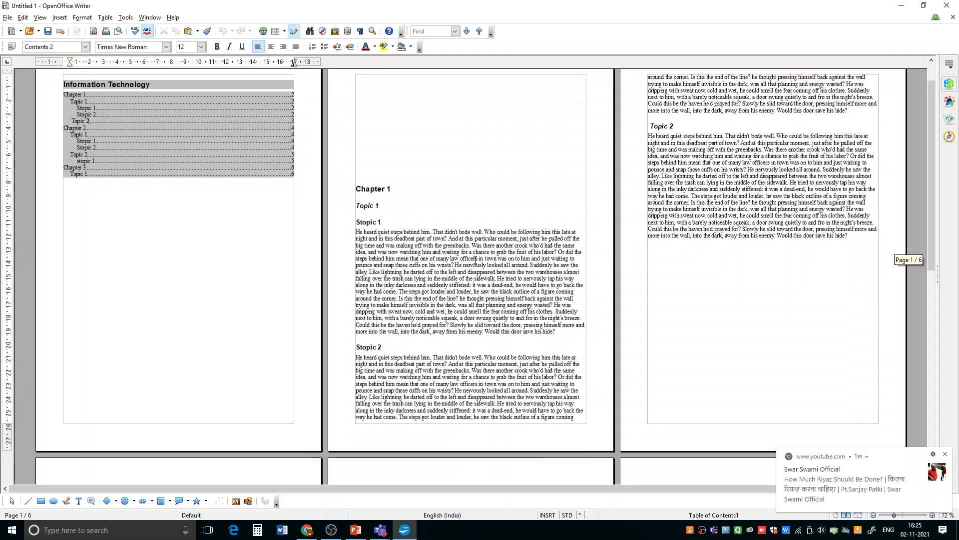
pyautogui.scroll(1, 475, 258)
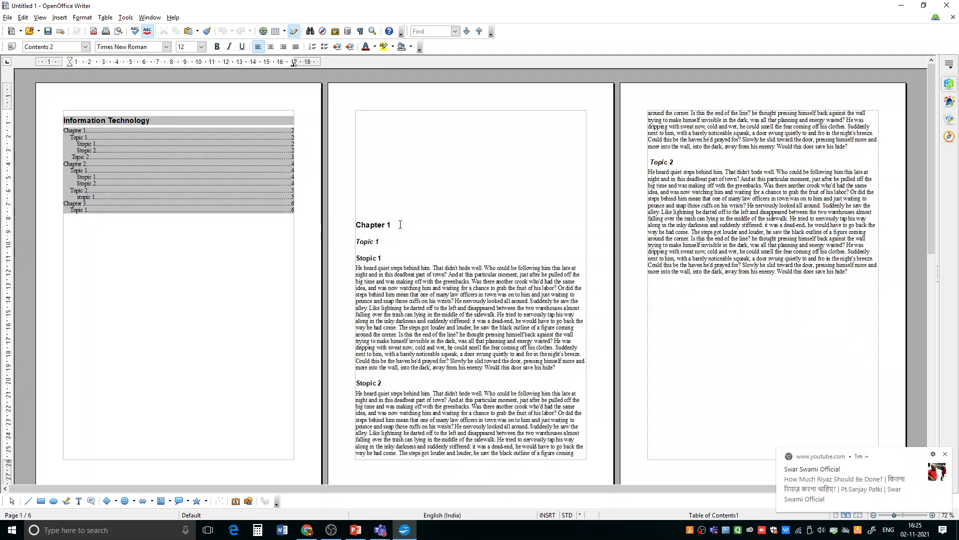
pyautogui.click(379, 244)
pyautogui.click(369, 258)
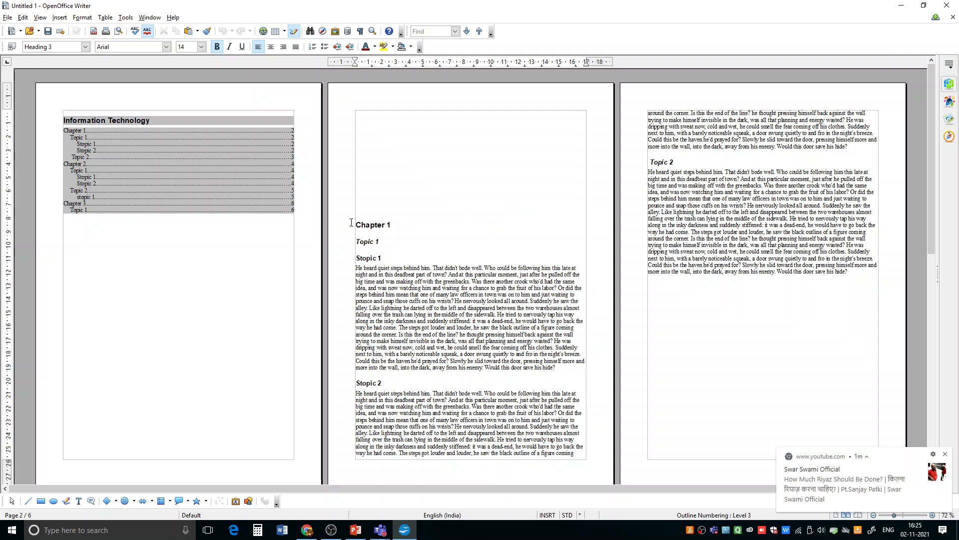
# Update the table of contents and set it to evaluate headings up to level 3
pyautogui.rightClick(184, 158)
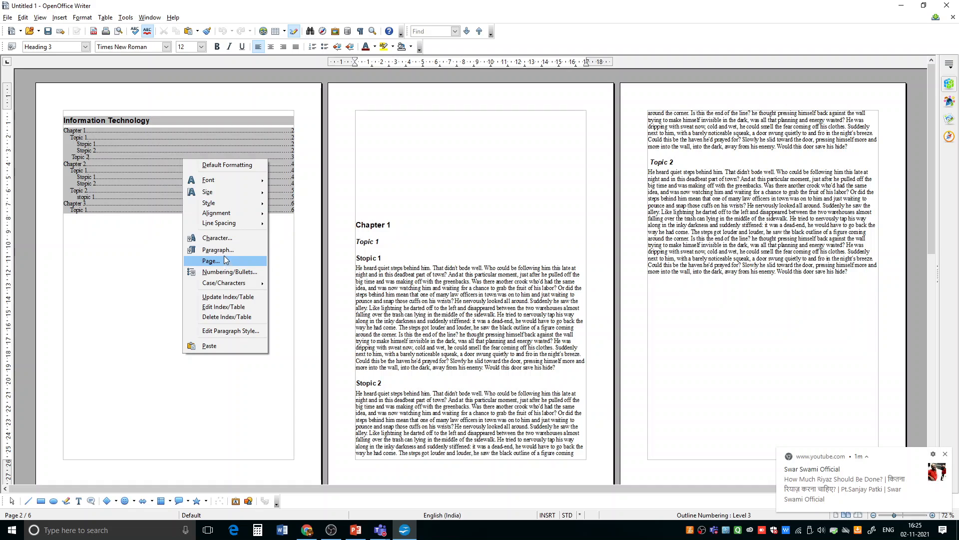
pyautogui.click(224, 297)
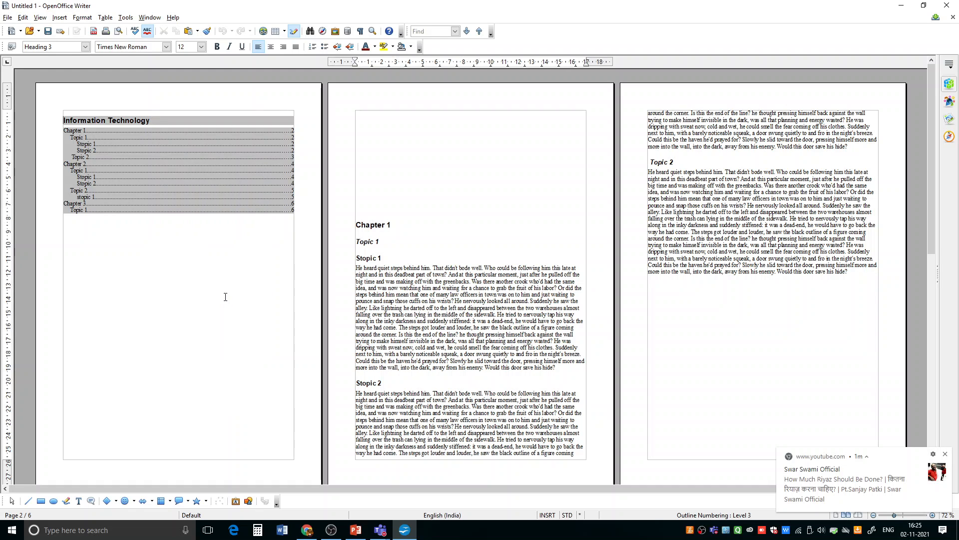
pyautogui.rightClick(178, 172)
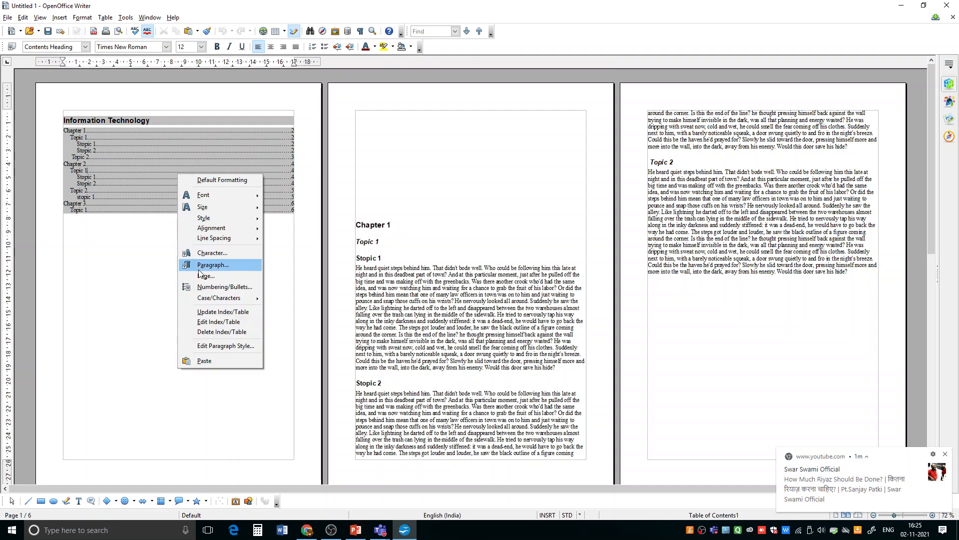
pyautogui.click(214, 322)
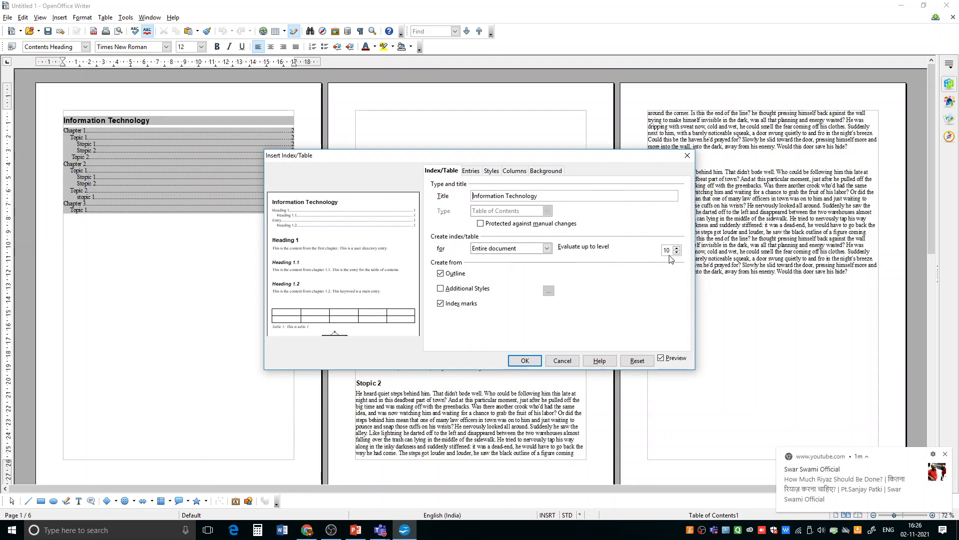
pyautogui.click(677, 252)
pyautogui.click(677, 253)
pyautogui.click(677, 247)
pyautogui.click(525, 361)
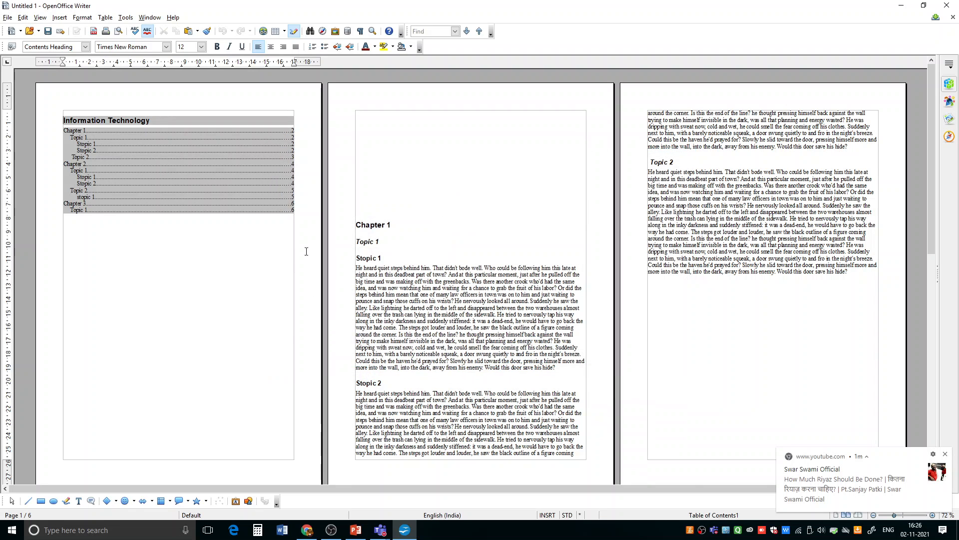
# Set the table of contents to evaluate only up to level 2, and compare it with the page 2 headings
pyautogui.rightClick(190, 170)
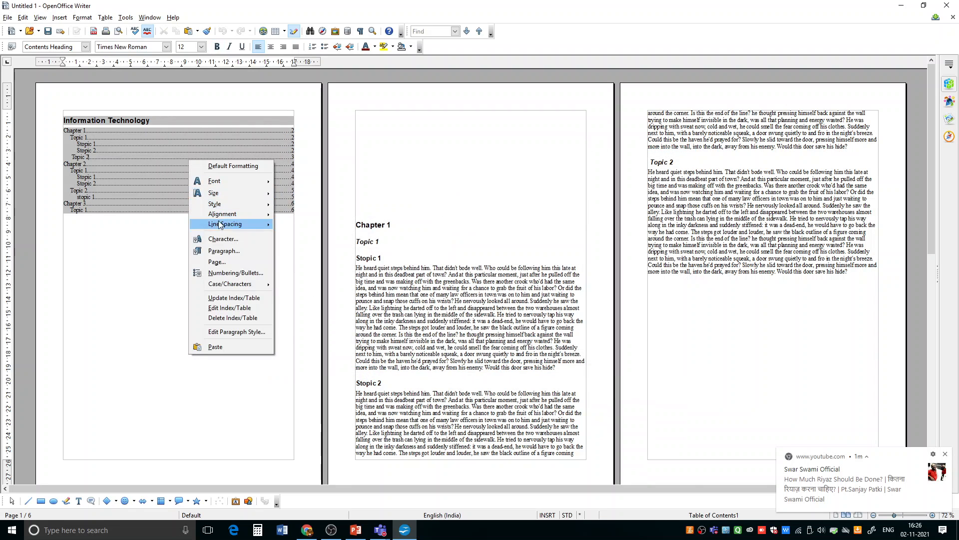
pyautogui.click(237, 304)
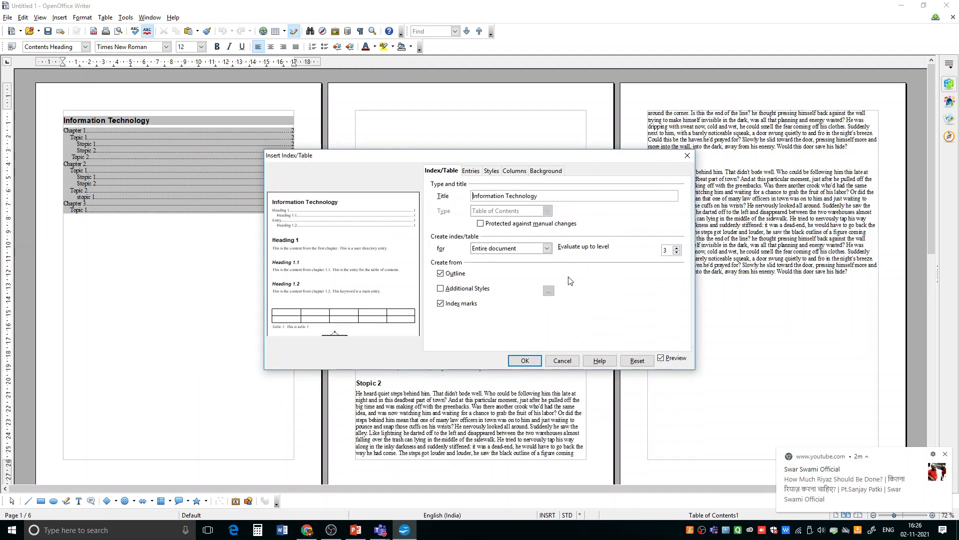
pyautogui.click(677, 253)
pyautogui.moveTo(448, 161); pyautogui.dragTo(527, 160)
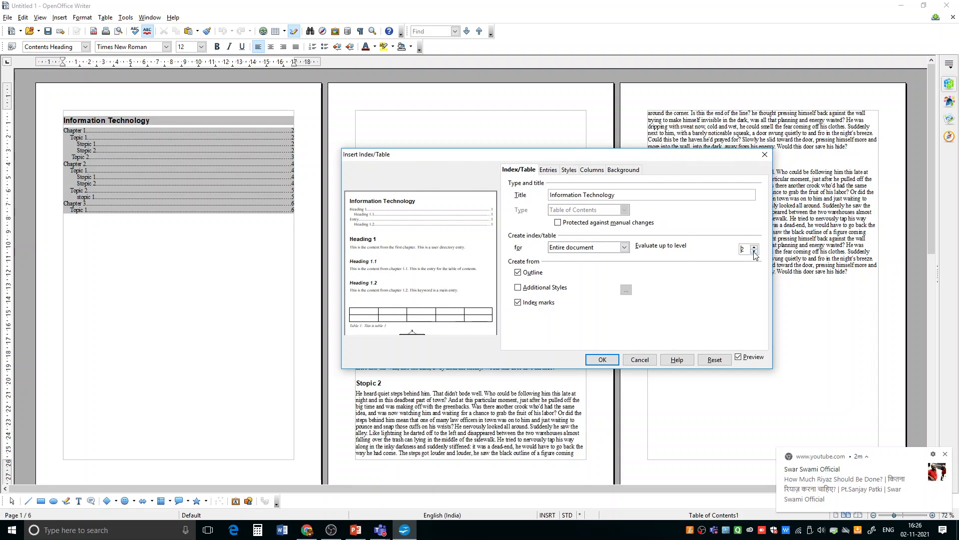
pyautogui.click(603, 361)
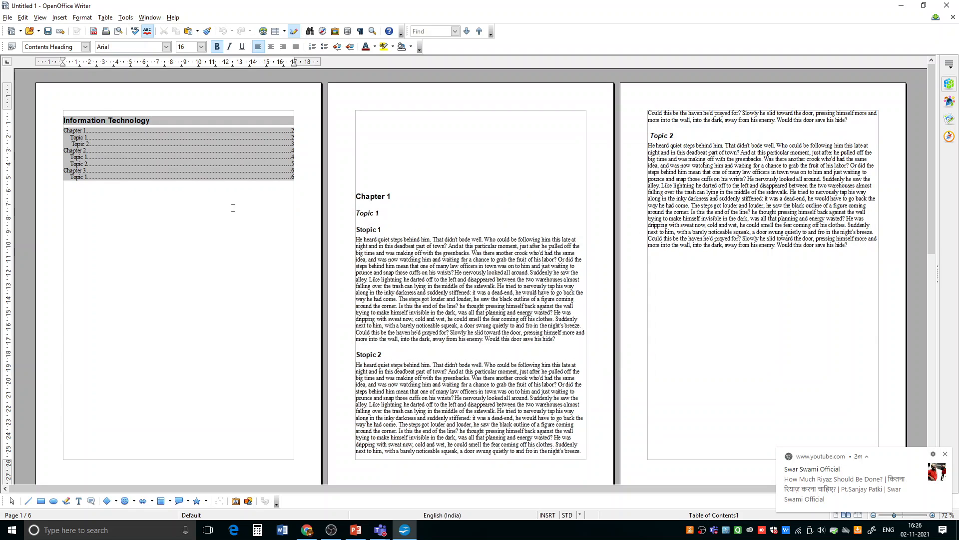
pyautogui.moveTo(356, 196); pyautogui.dragTo(391, 230)
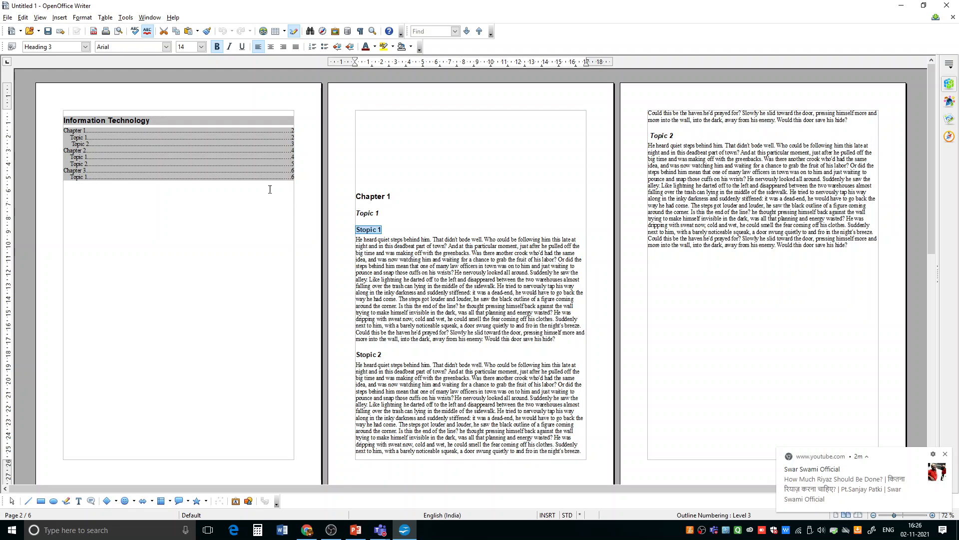
# Examine the paragraph style settings of the table of contents entries for the Contents 1 and Contents 2 styles
pyautogui.rightClick(185, 150)
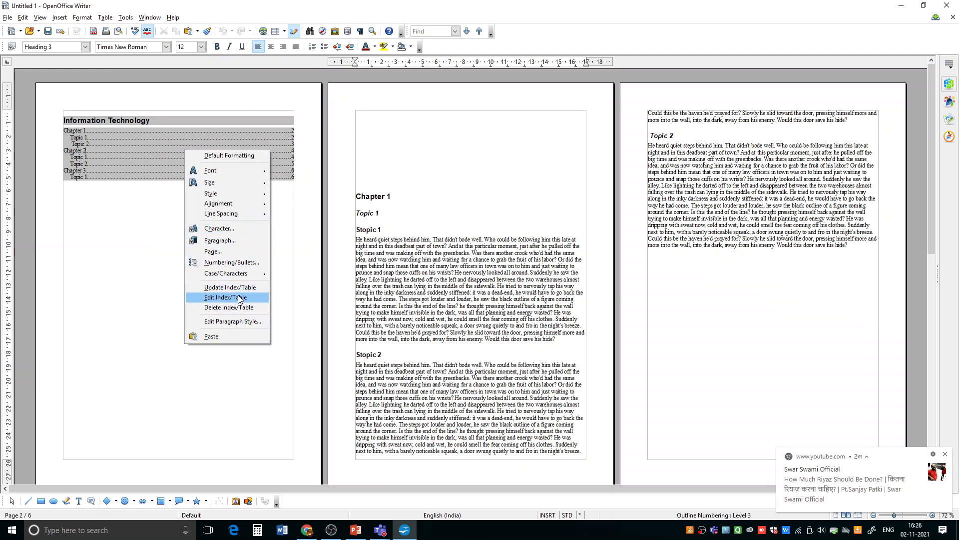
pyautogui.click(228, 321)
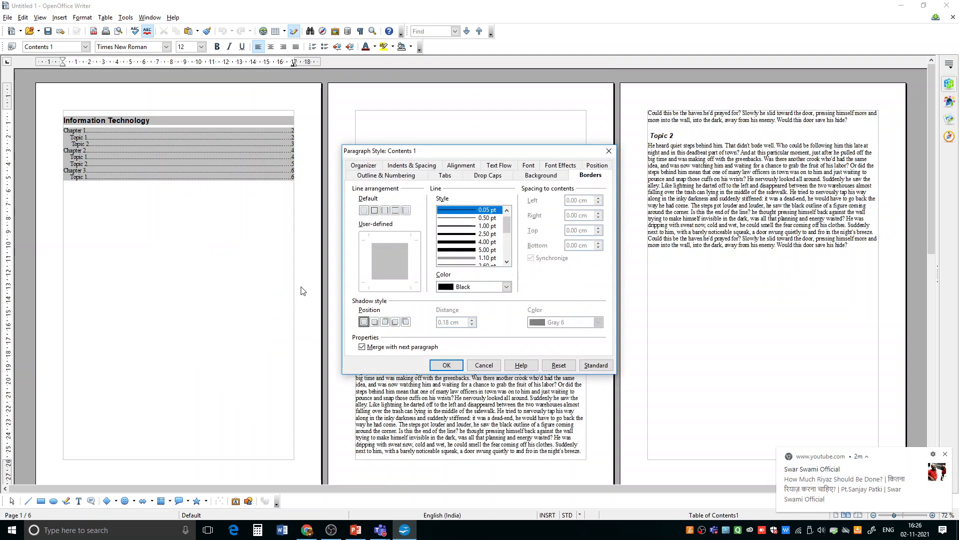
pyautogui.click(484, 366)
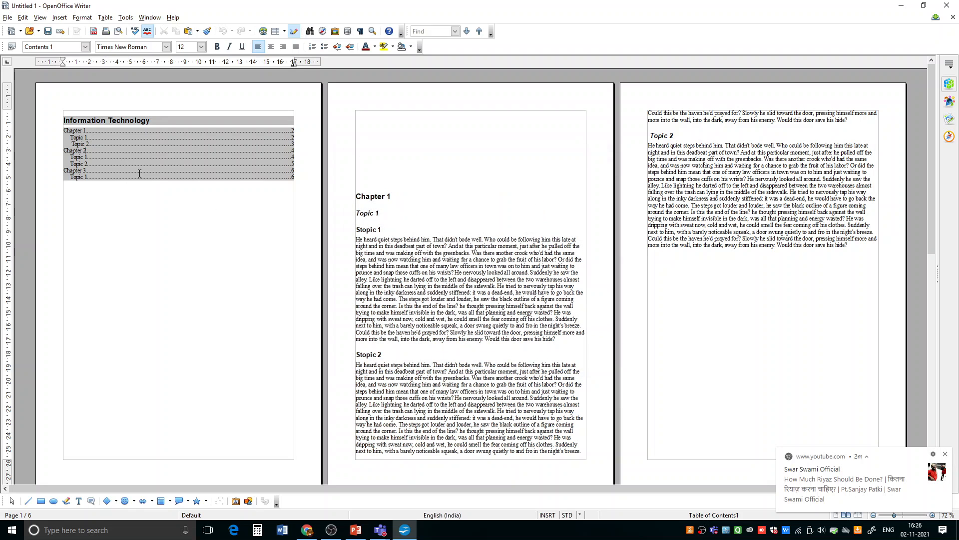
pyautogui.rightClick(151, 146)
pyautogui.click(195, 313)
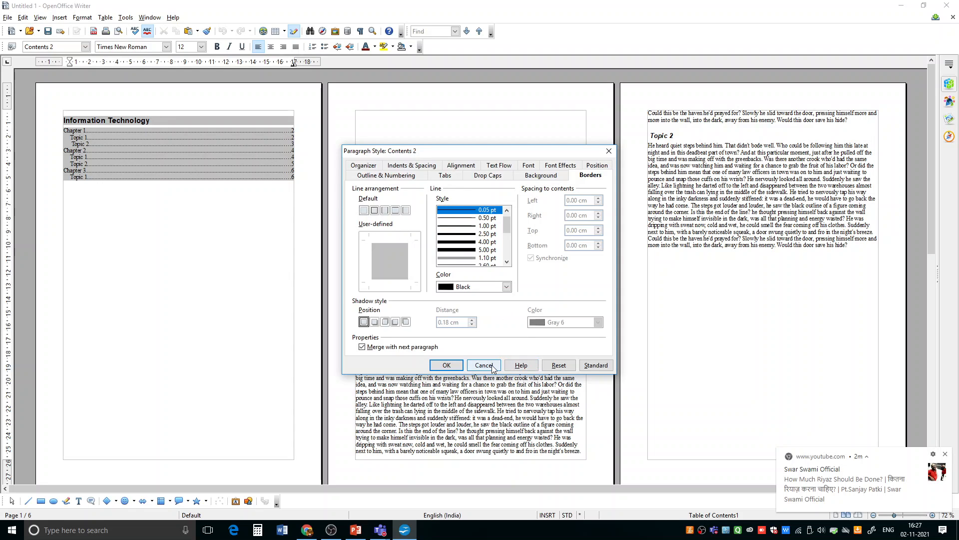
pyautogui.click(366, 166)
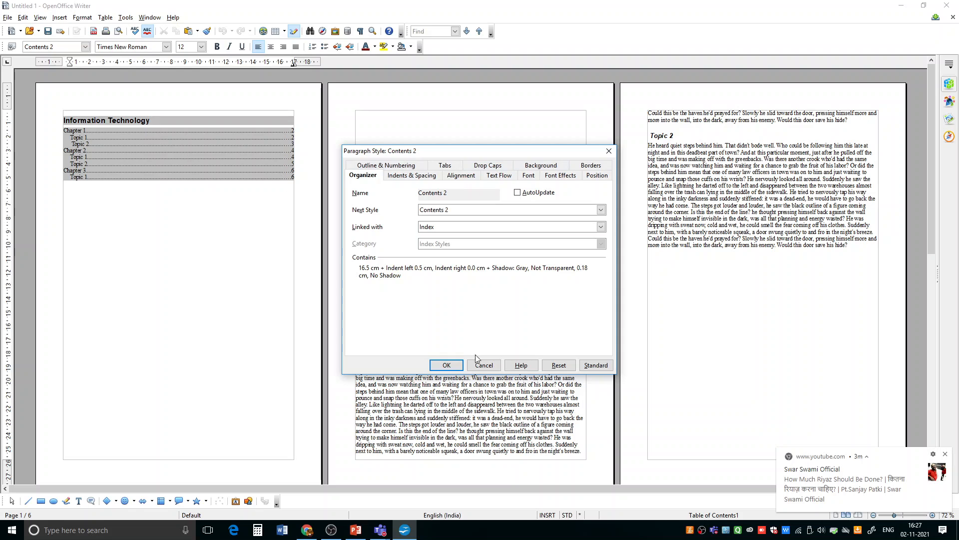
pyautogui.click(407, 177)
pyautogui.click(364, 176)
pyautogui.click(364, 167)
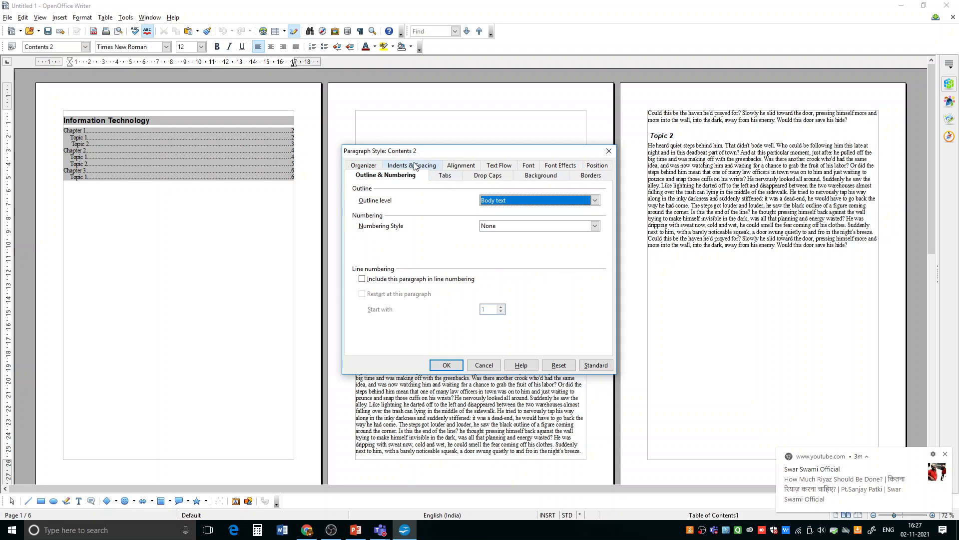
pyautogui.click(412, 166)
pyautogui.click(463, 167)
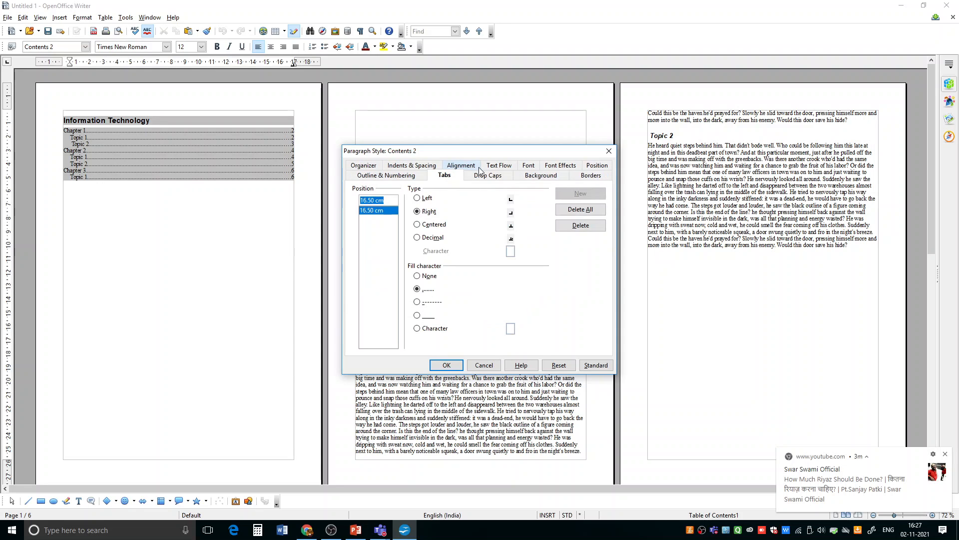
pyautogui.click(472, 170)
pyautogui.click(500, 175)
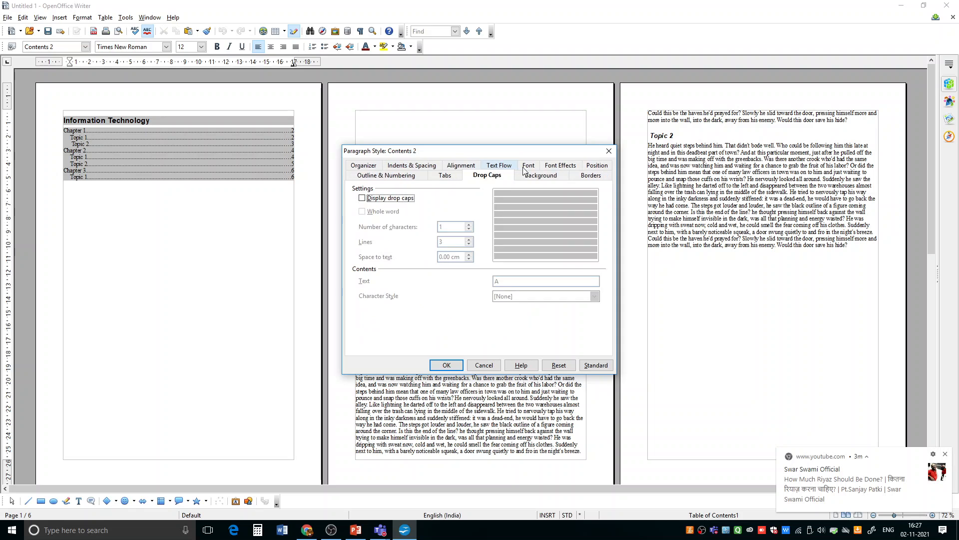
pyautogui.click(596, 176)
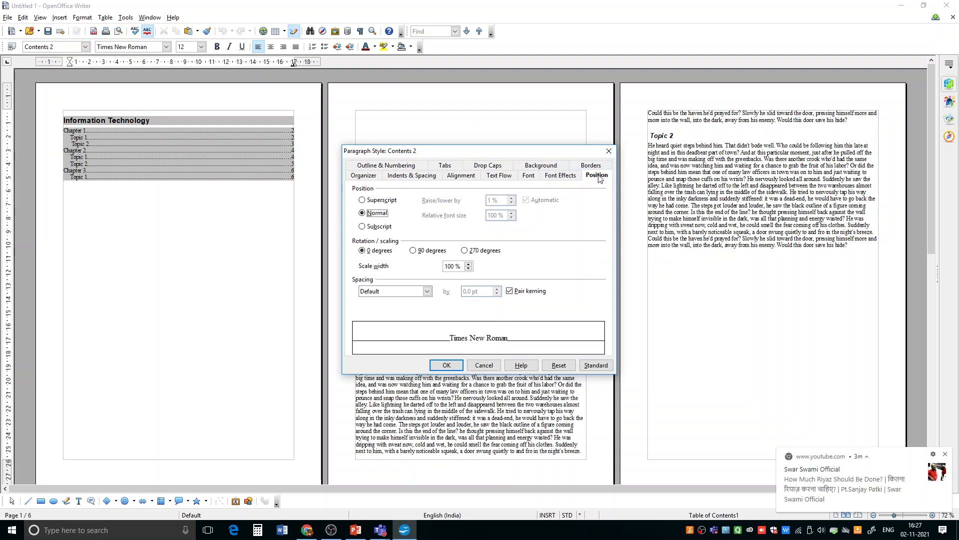
pyautogui.click(608, 151)
# Set the table of contents to evaluate headings up to level 3
pyautogui.rightClick(185, 143)
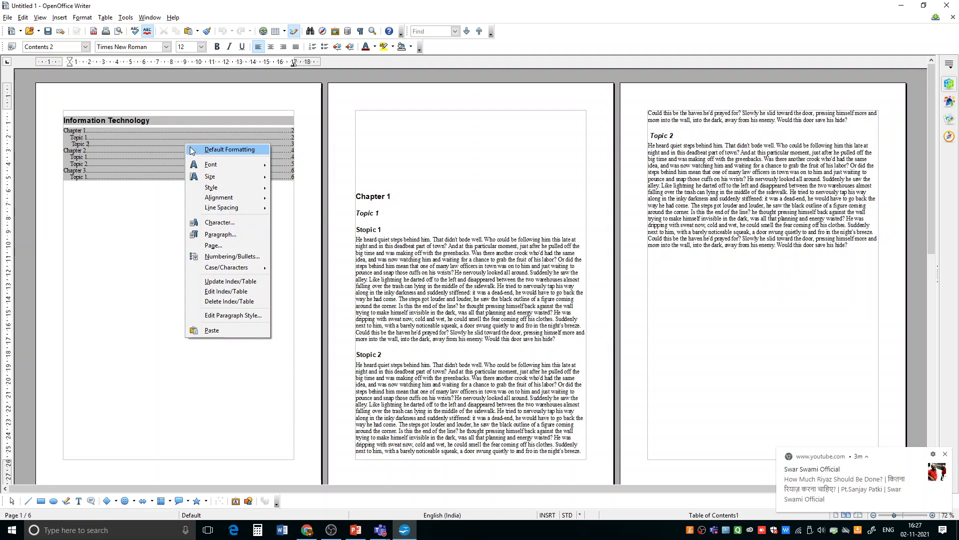
pyautogui.click(237, 294)
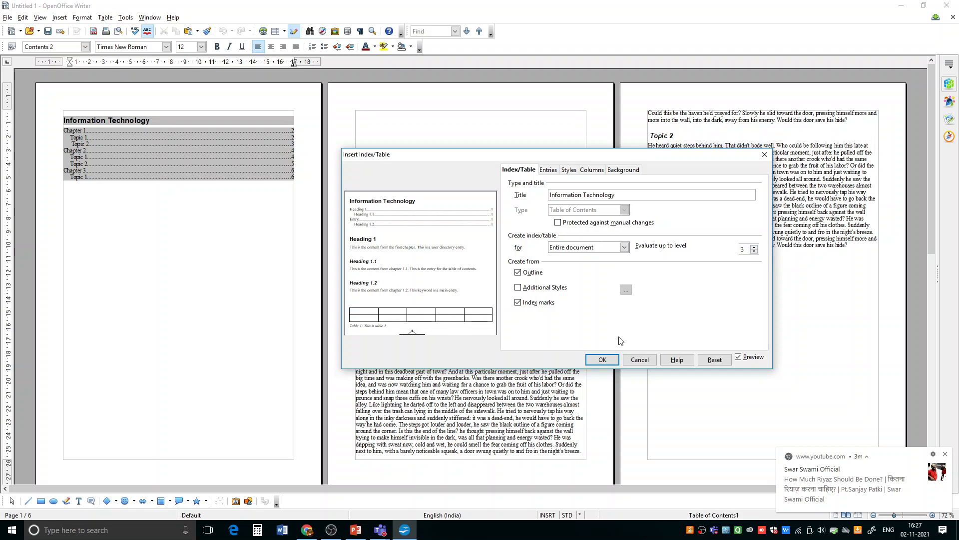
pyautogui.click(603, 359)
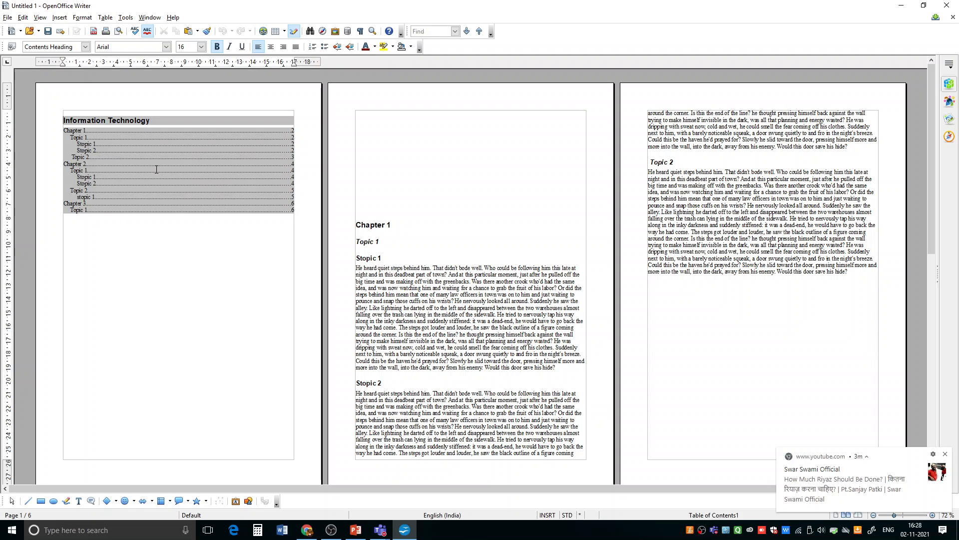
# Lay out the table of contents in 2 columns
pyautogui.rightClick(166, 159)
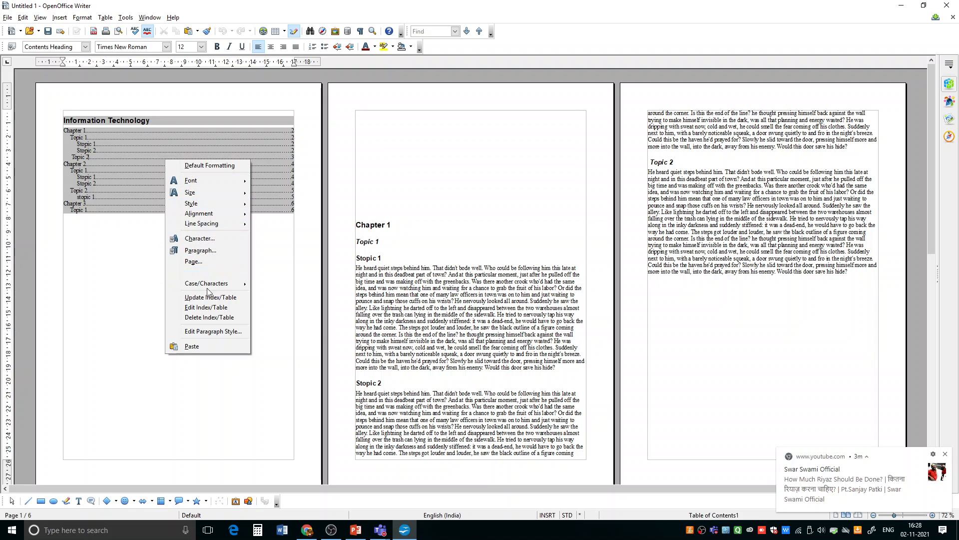
pyautogui.click(207, 308)
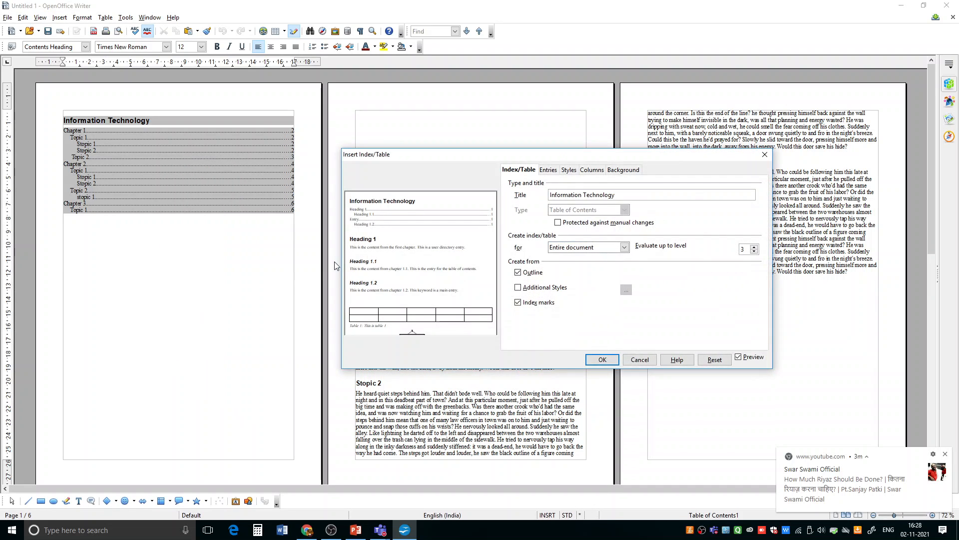
pyautogui.click(592, 170)
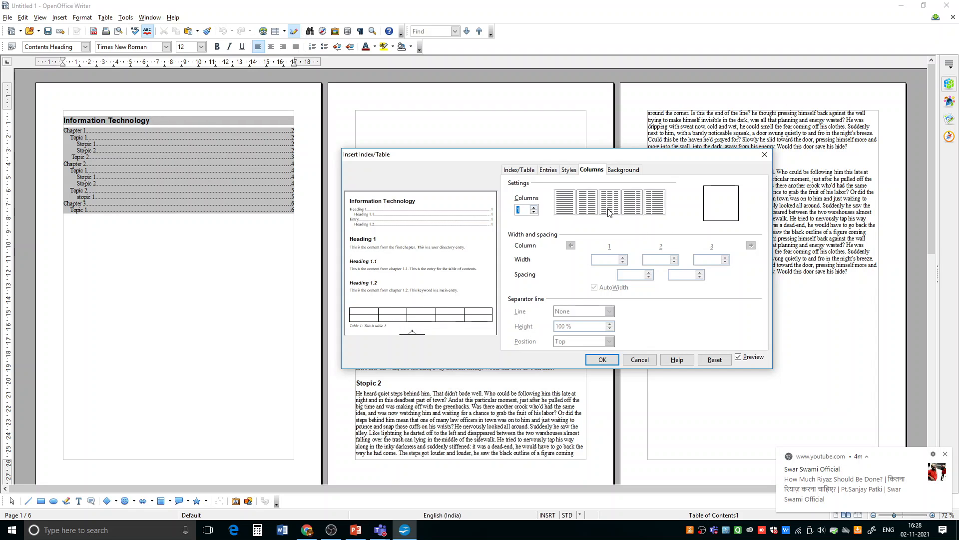
pyautogui.click(587, 205)
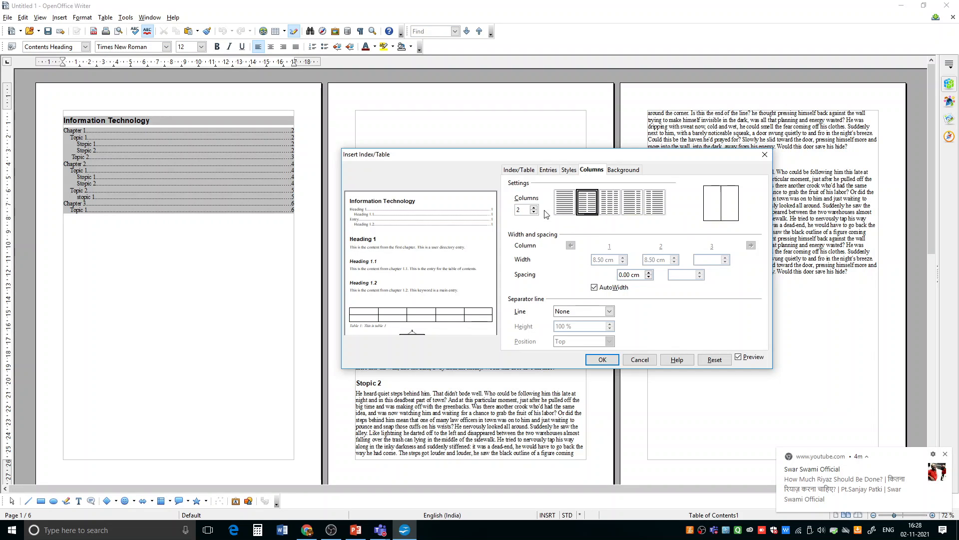
pyautogui.click(603, 360)
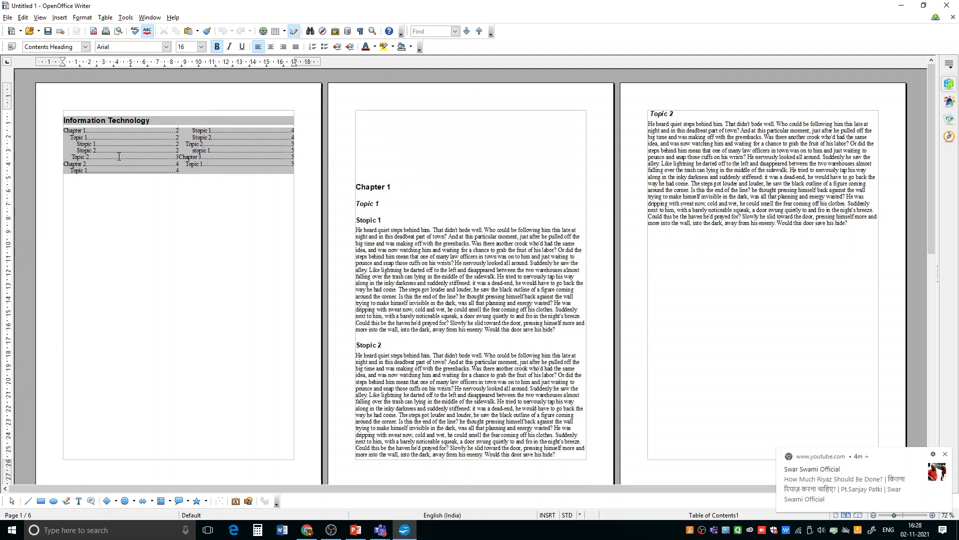
pyautogui.click(140, 141)
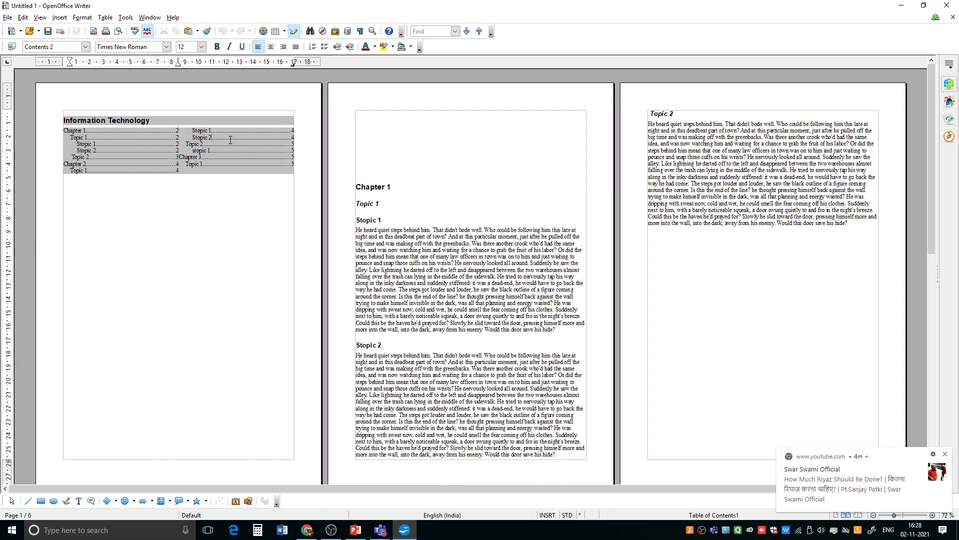
pyautogui.rightClick(194, 141)
pyautogui.click(238, 304)
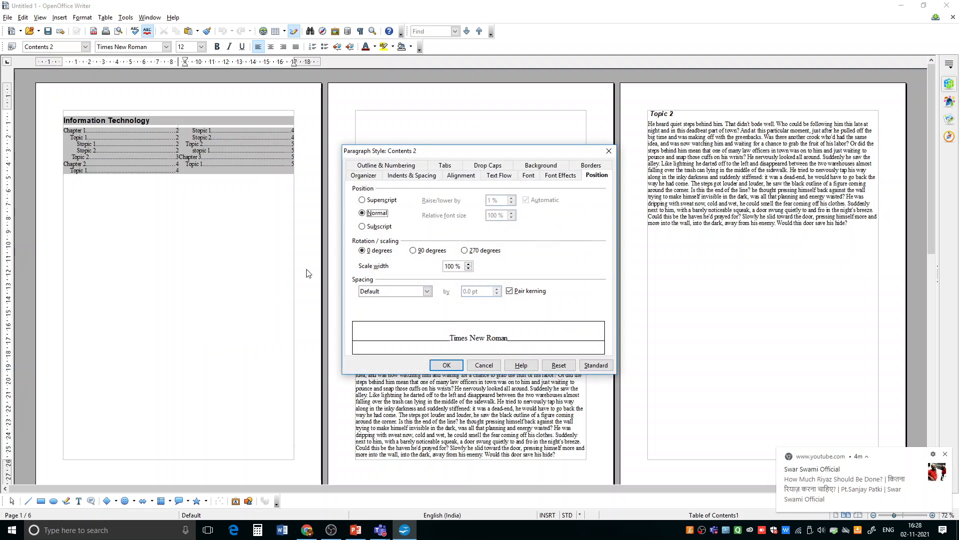
pyautogui.click(609, 150)
# Add a 1.00 pt separator line between the two columns of the table of contents
pyautogui.rightClick(166, 145)
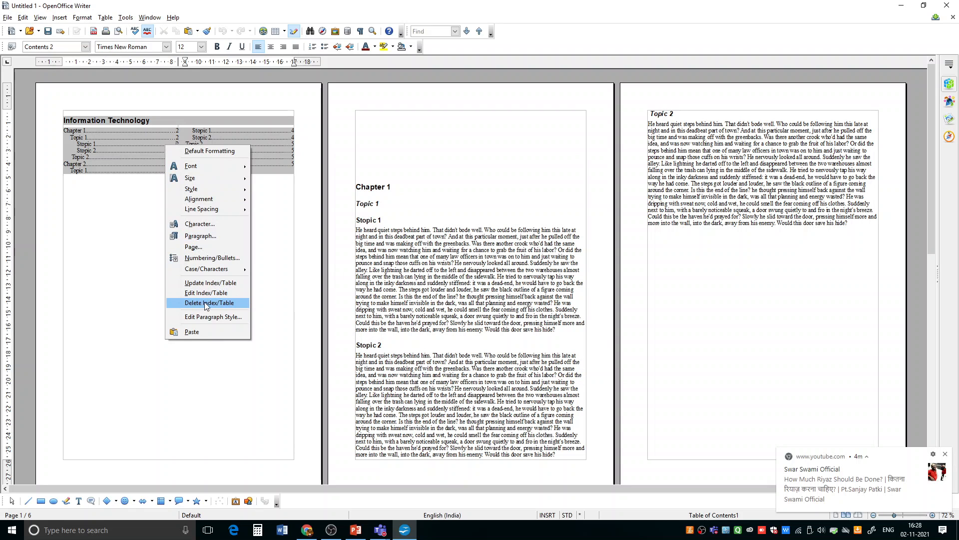
pyautogui.click(200, 283)
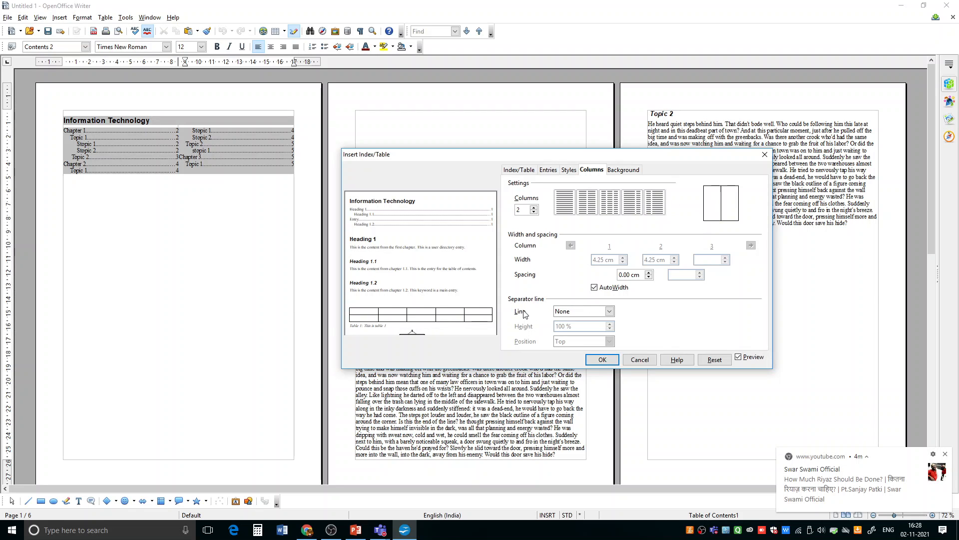
pyautogui.click(610, 312)
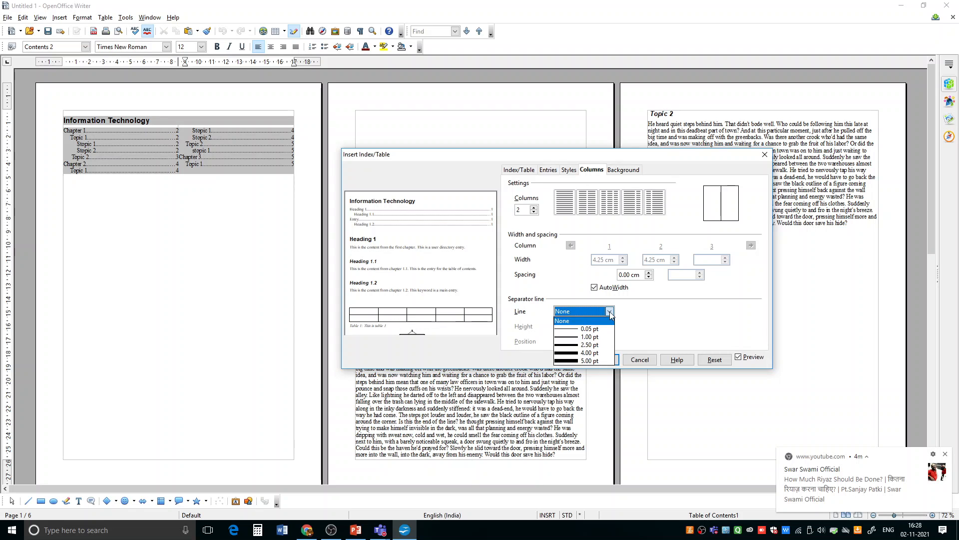
pyautogui.click(569, 337)
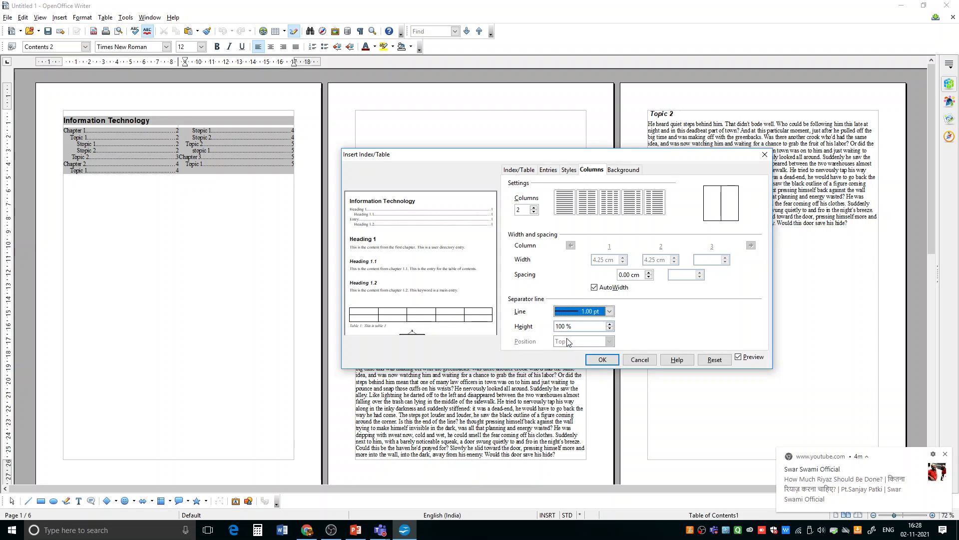
pyautogui.click(602, 360)
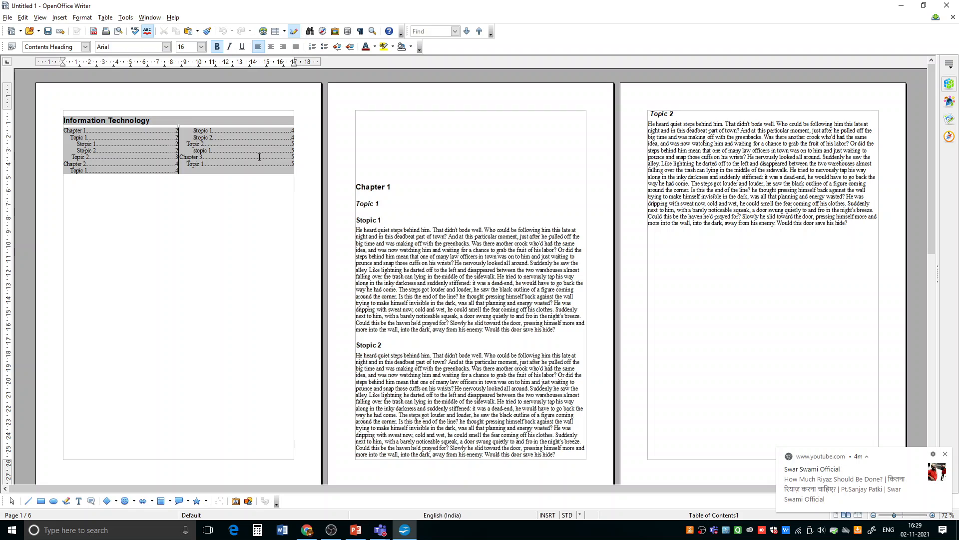
# Set the background color of the table of contents to Yellow green 3
pyautogui.rightClick(207, 141)
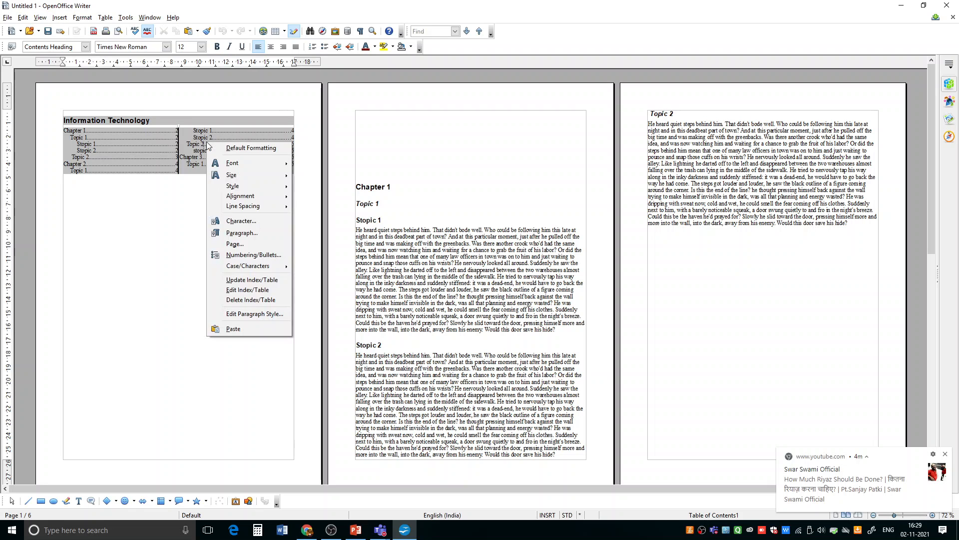
pyautogui.click(244, 290)
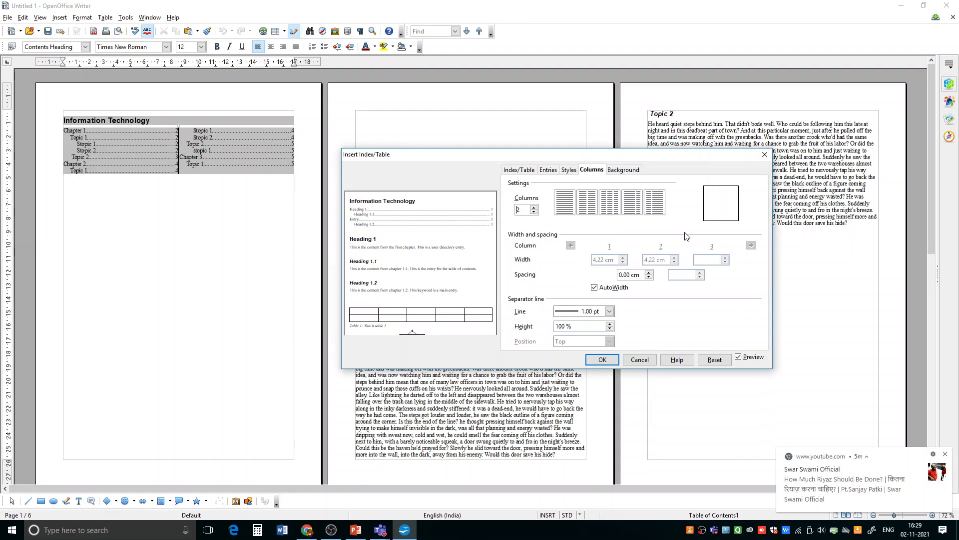
pyautogui.click(619, 170)
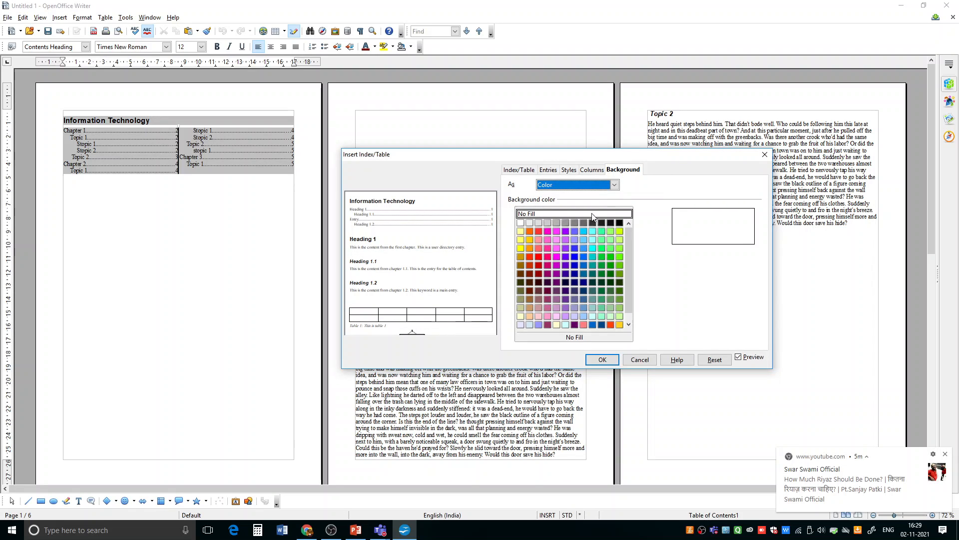
pyautogui.click(614, 186)
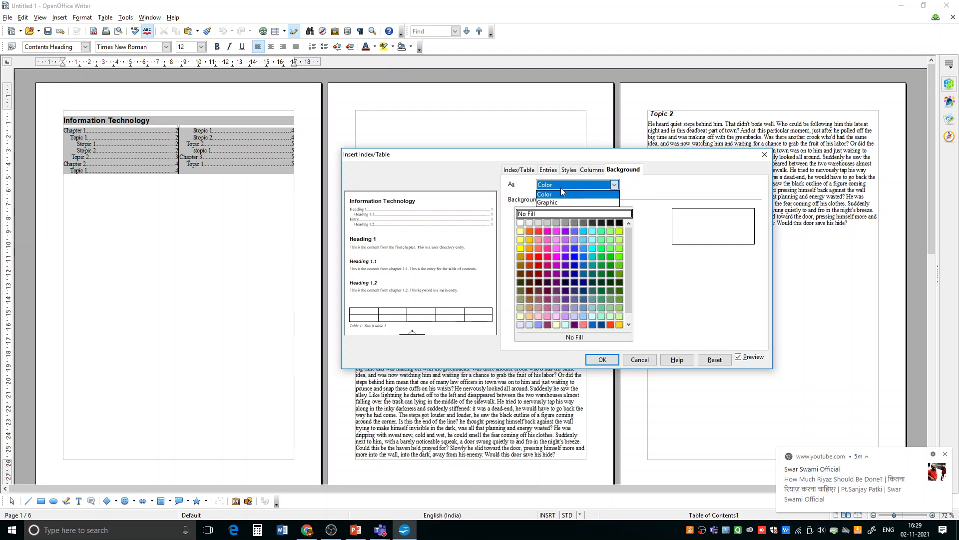
pyautogui.click(614, 186)
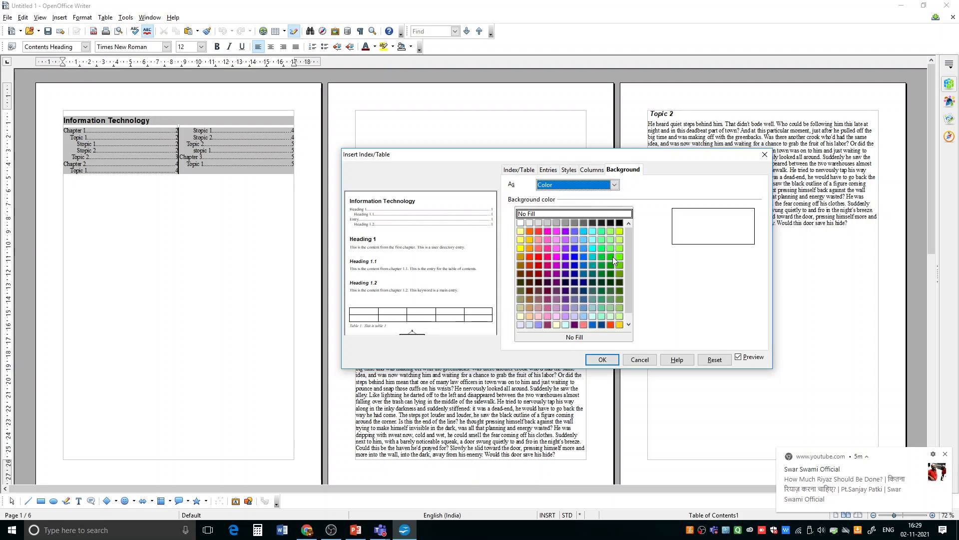
pyautogui.click(612, 256)
pyautogui.click(598, 360)
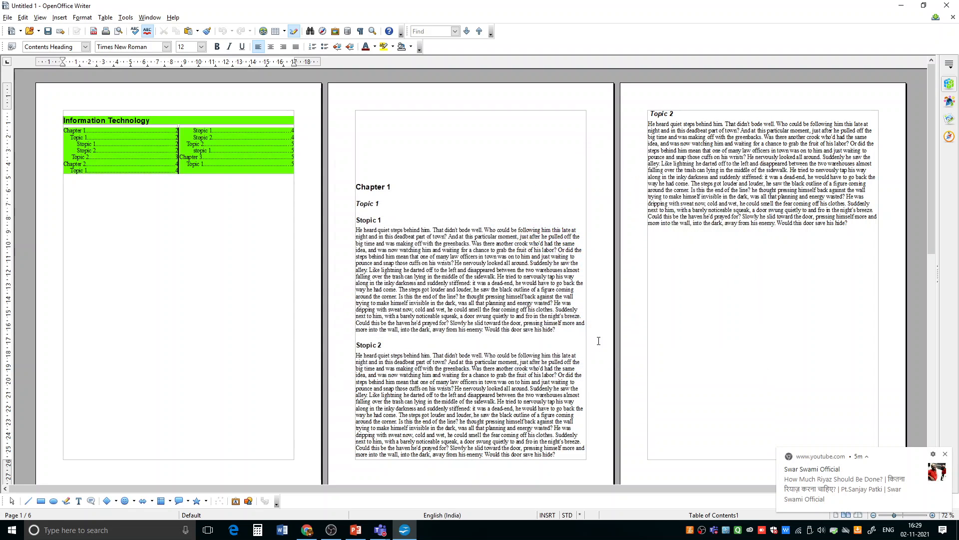
# Set the table of contents background to No Fill and its layout to 1 column
pyautogui.rightClick(219, 144)
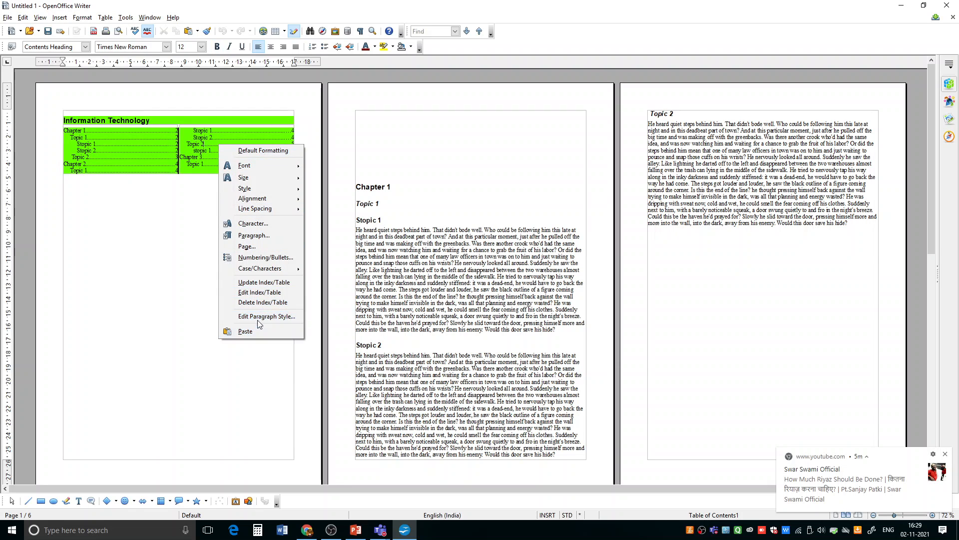
pyautogui.click(258, 292)
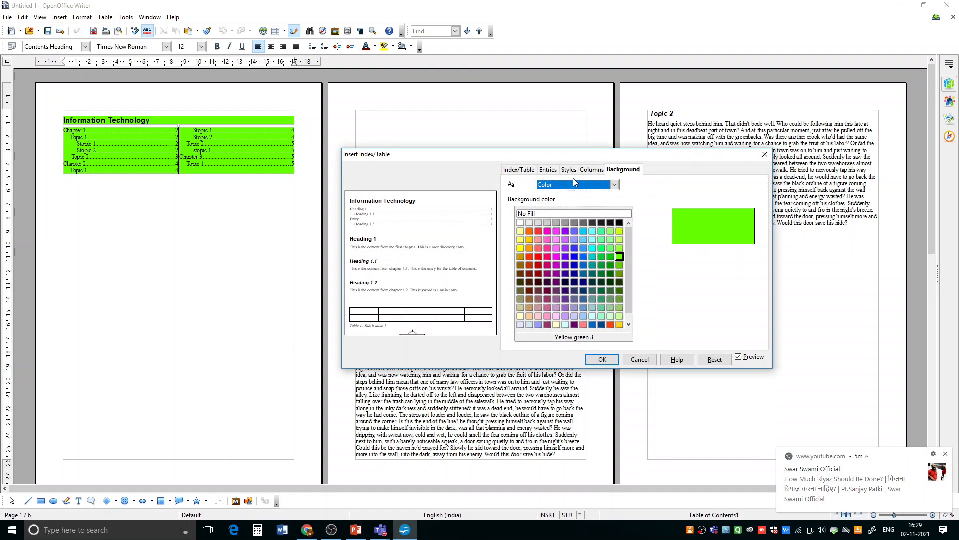
pyautogui.click(526, 215)
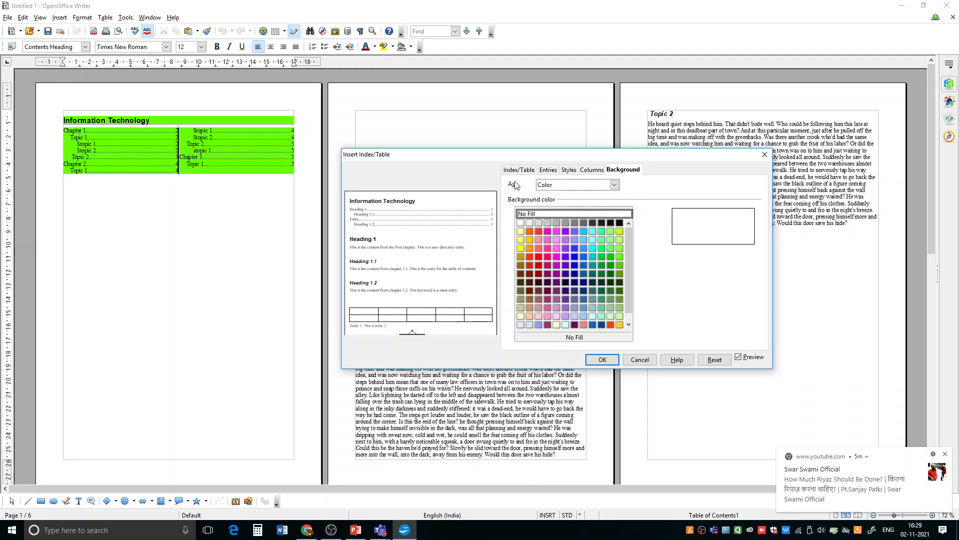
pyautogui.click(591, 172)
pyautogui.click(565, 202)
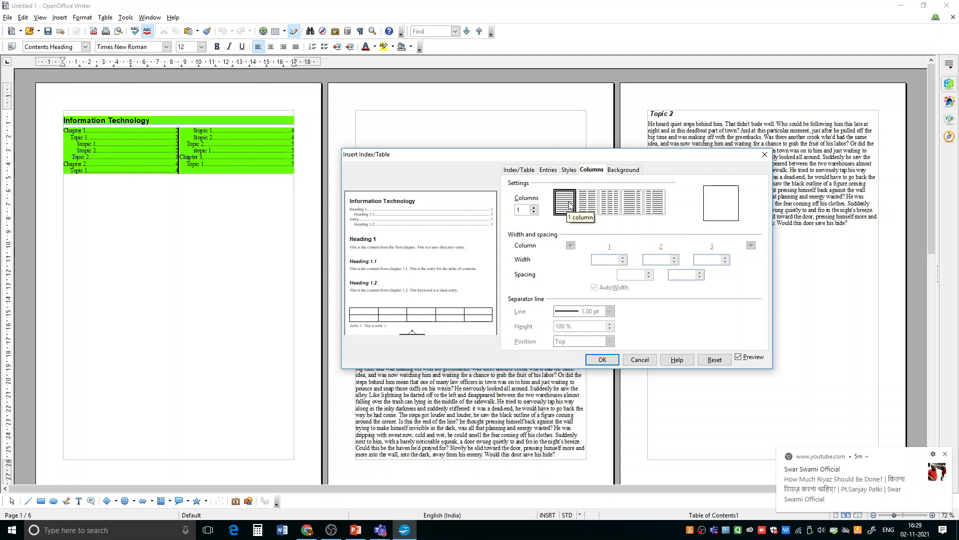
pyautogui.click(603, 360)
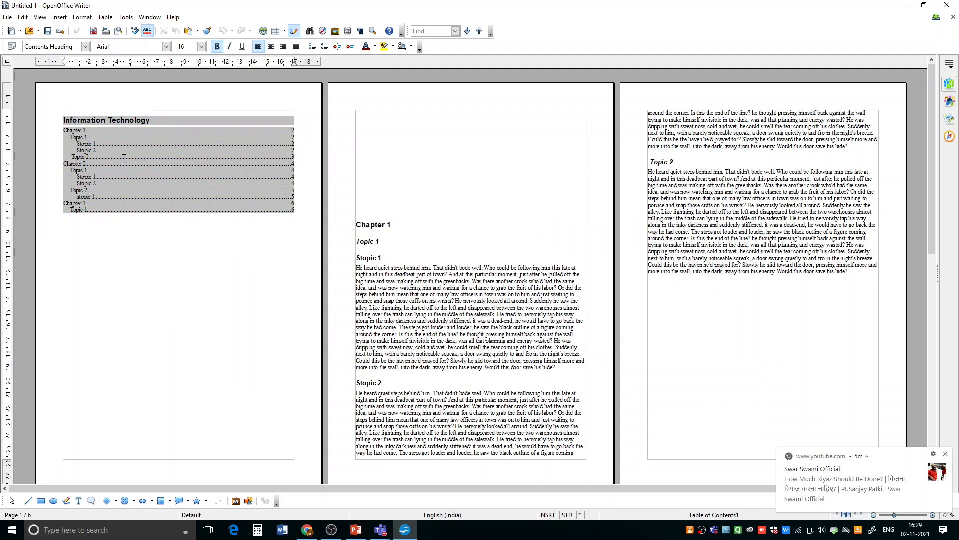
# Try to choose a graphic file as the background of the table of contents
pyautogui.rightClick(172, 151)
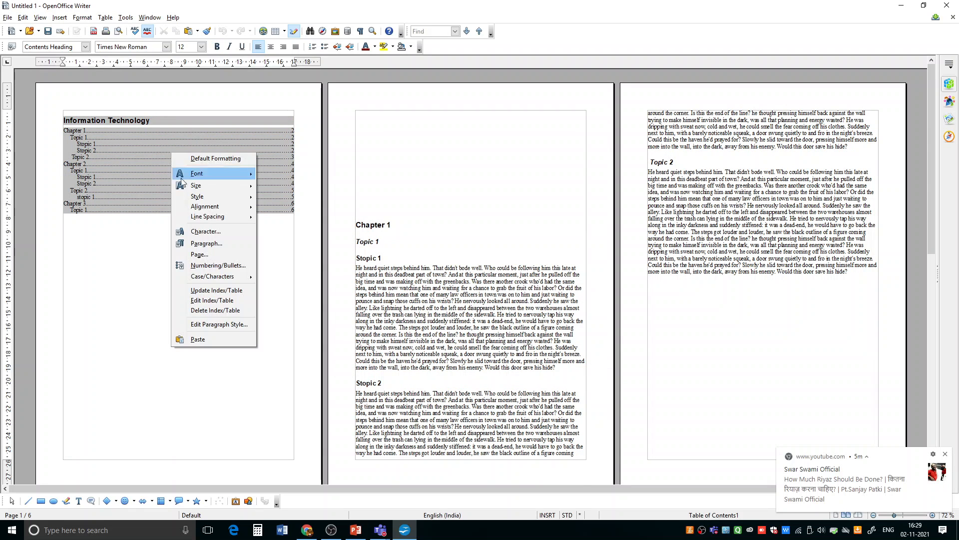
pyautogui.click(205, 292)
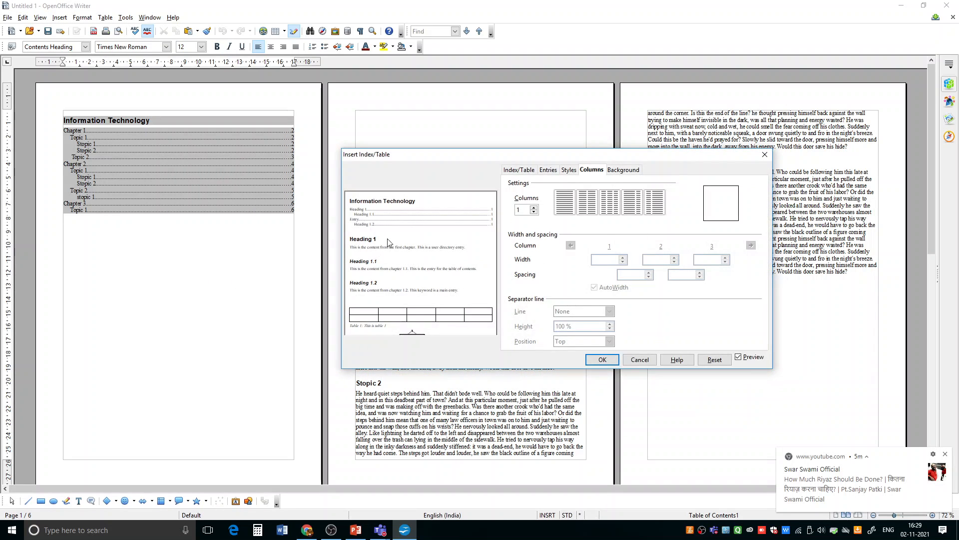
pyautogui.click(631, 171)
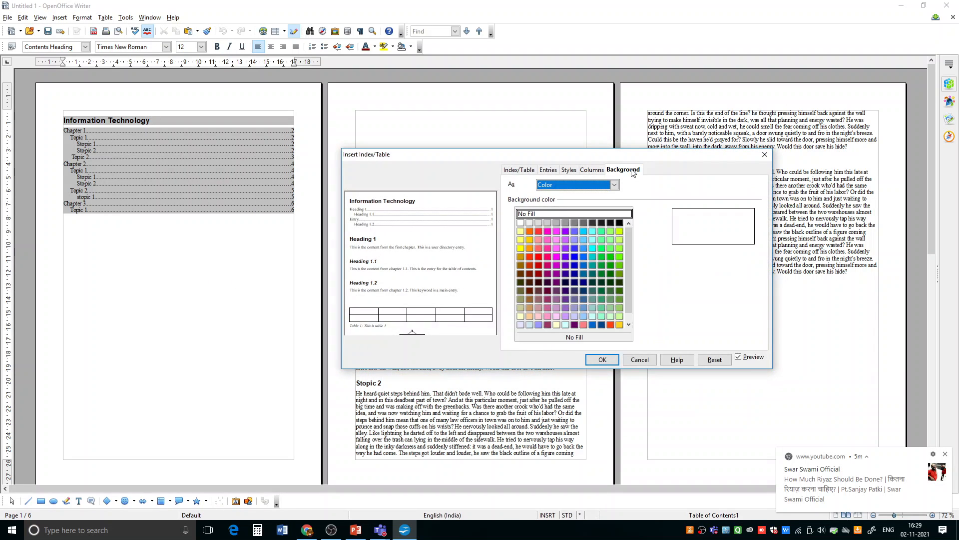
pyautogui.click(616, 185)
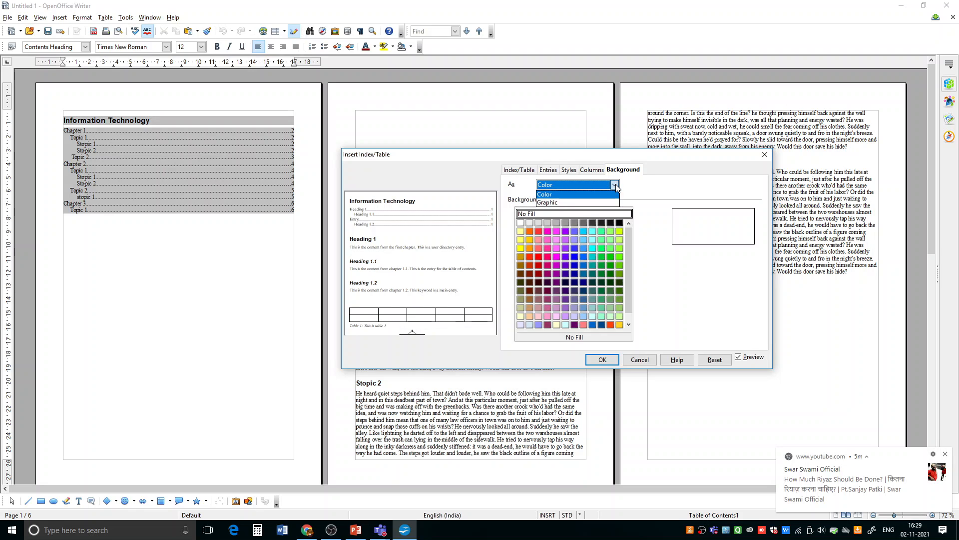
pyautogui.click(582, 203)
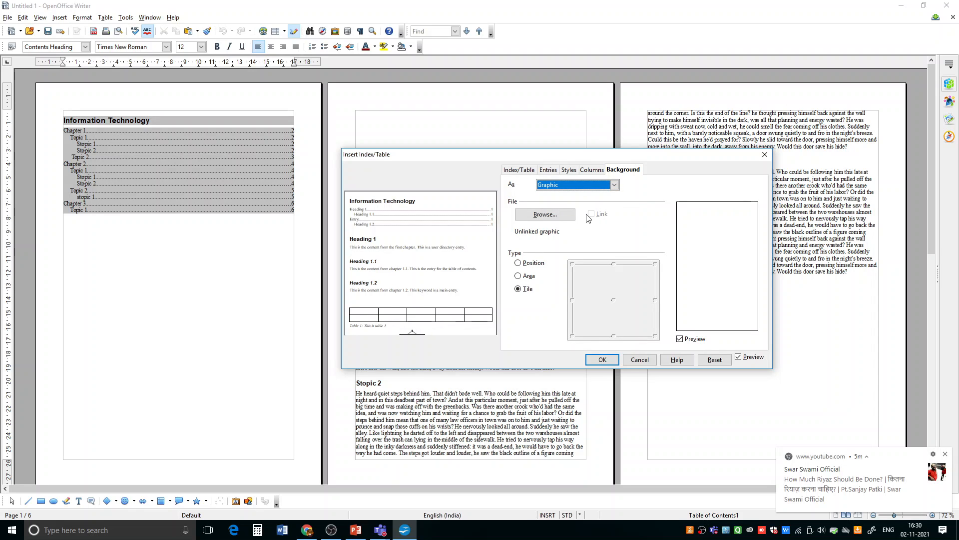
pyautogui.click(545, 214)
pyautogui.click(547, 219)
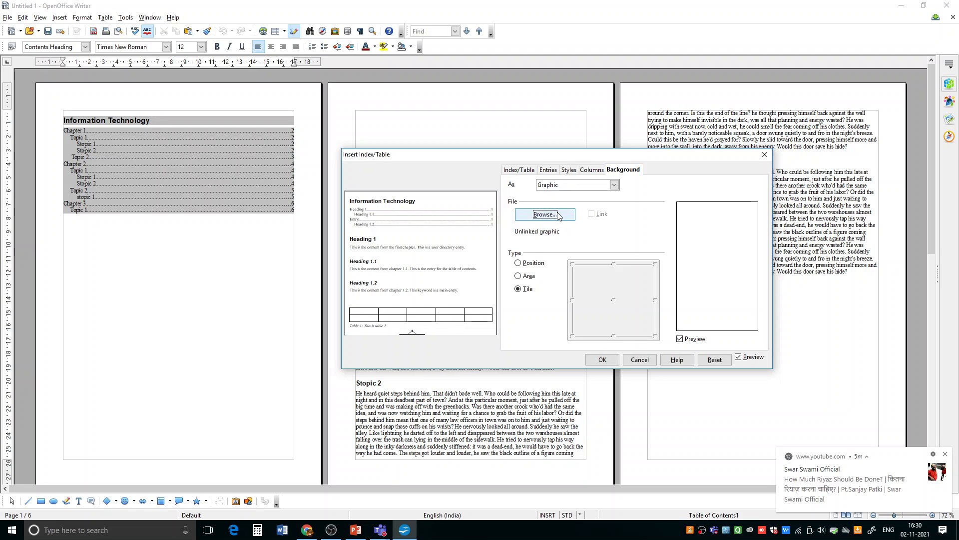
pyautogui.click(545, 219)
pyautogui.click(765, 155)
pyautogui.rightClick(174, 156)
pyautogui.click(251, 223)
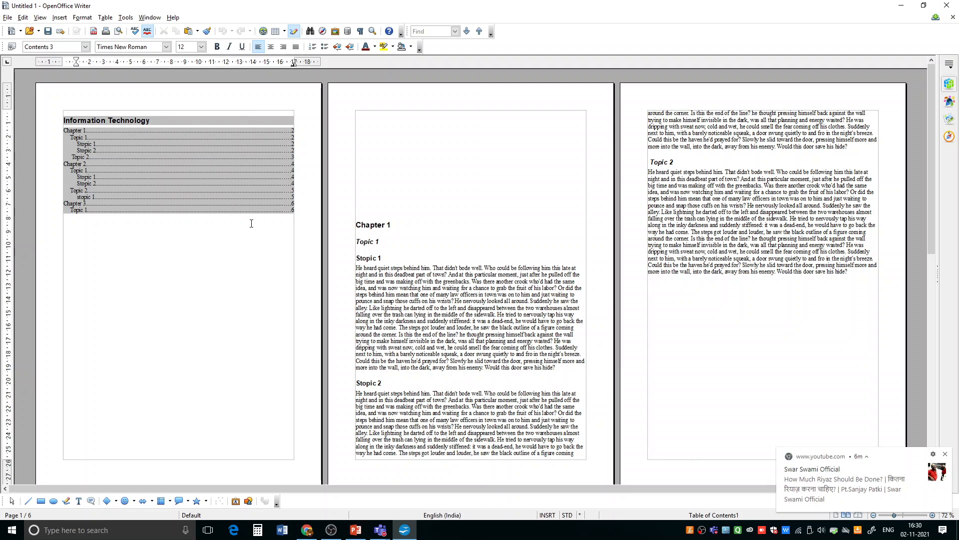
pyautogui.rightClick(179, 171)
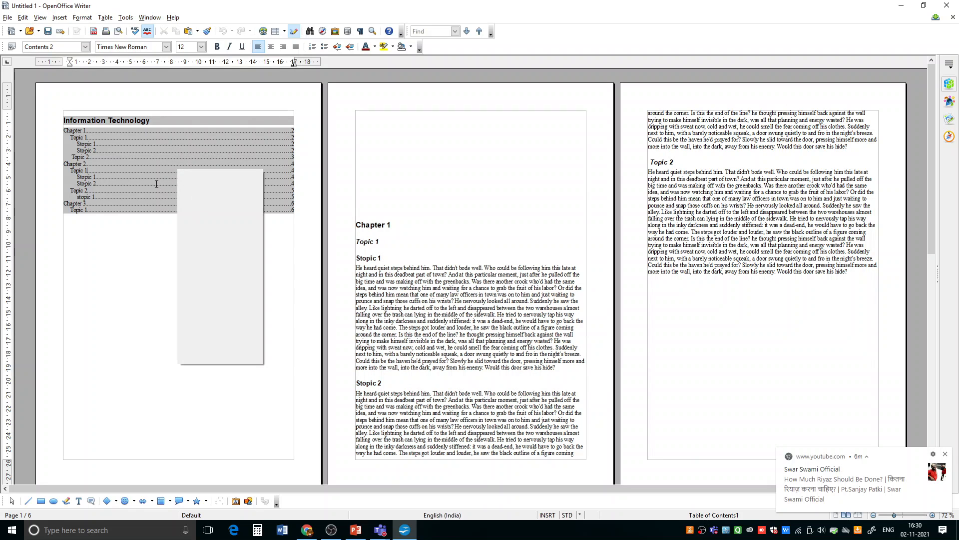
pyautogui.click(155, 180)
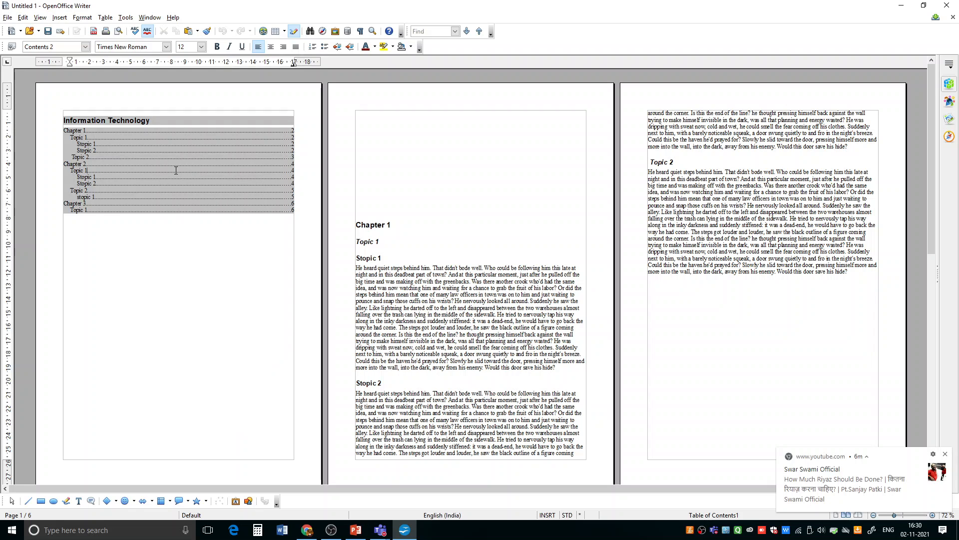
pyautogui.rightClick(176, 171)
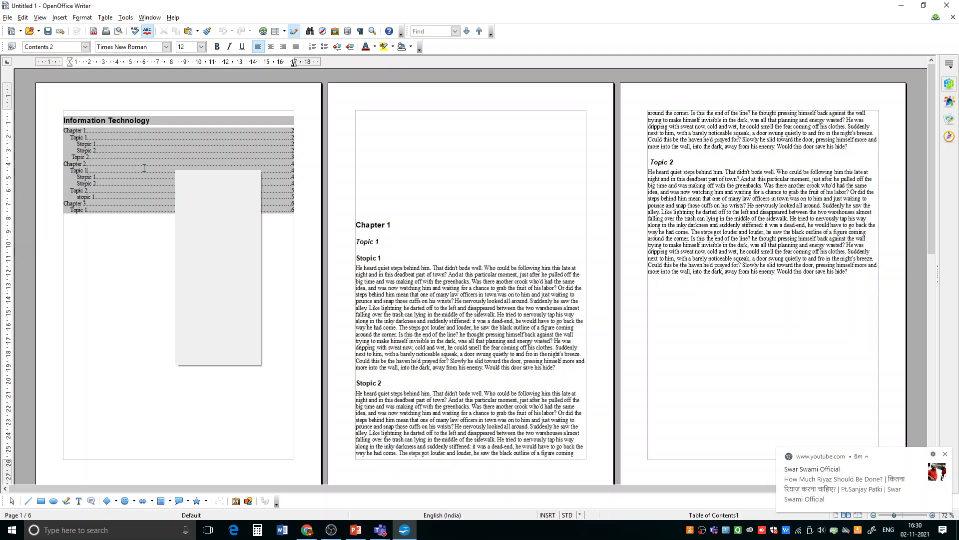
pyautogui.click(175, 169)
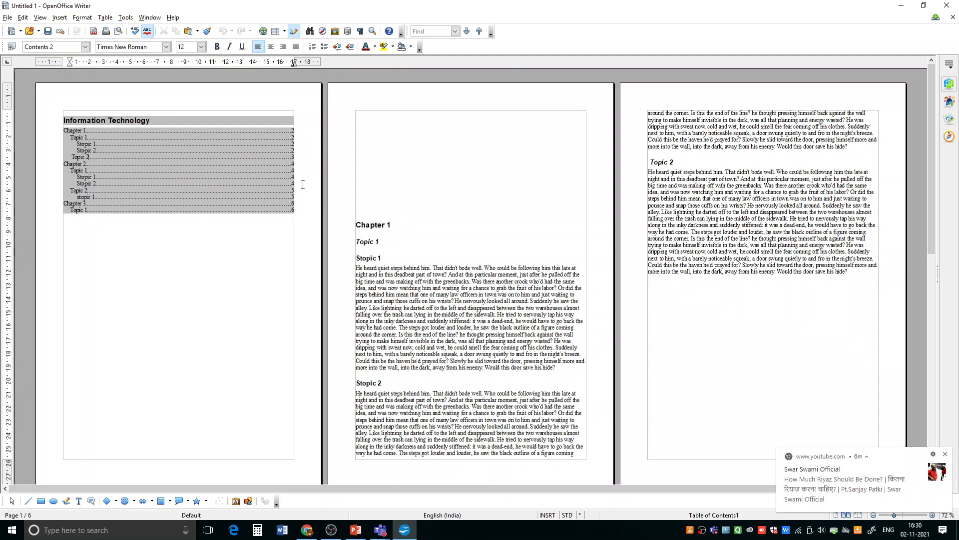
pyautogui.click(176, 347)
pyautogui.click(557, 294)
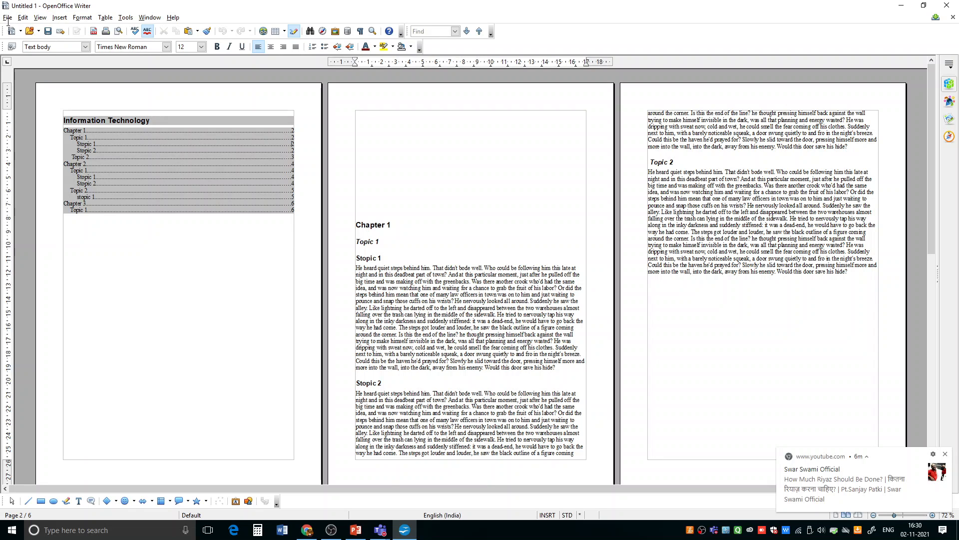
pyautogui.rightClick(200, 144)
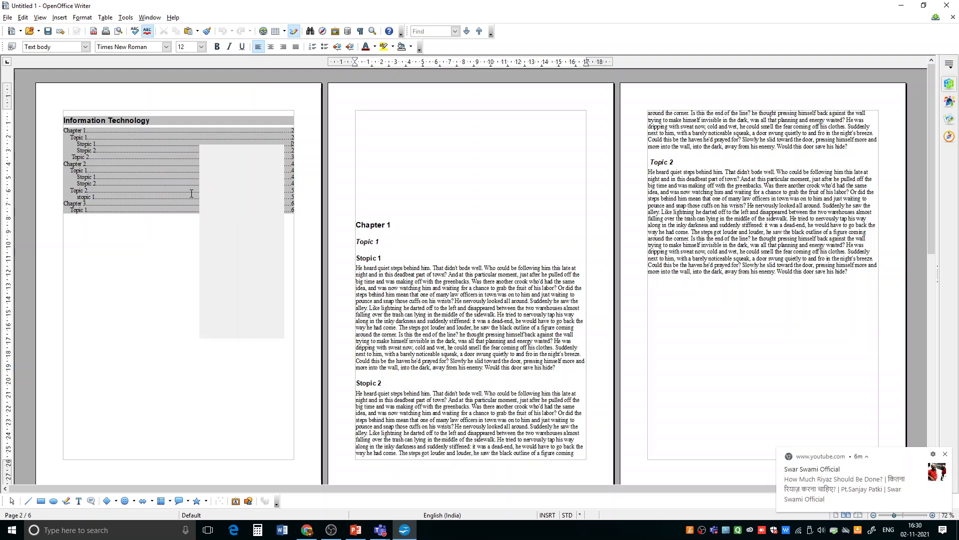
pyautogui.click(308, 231)
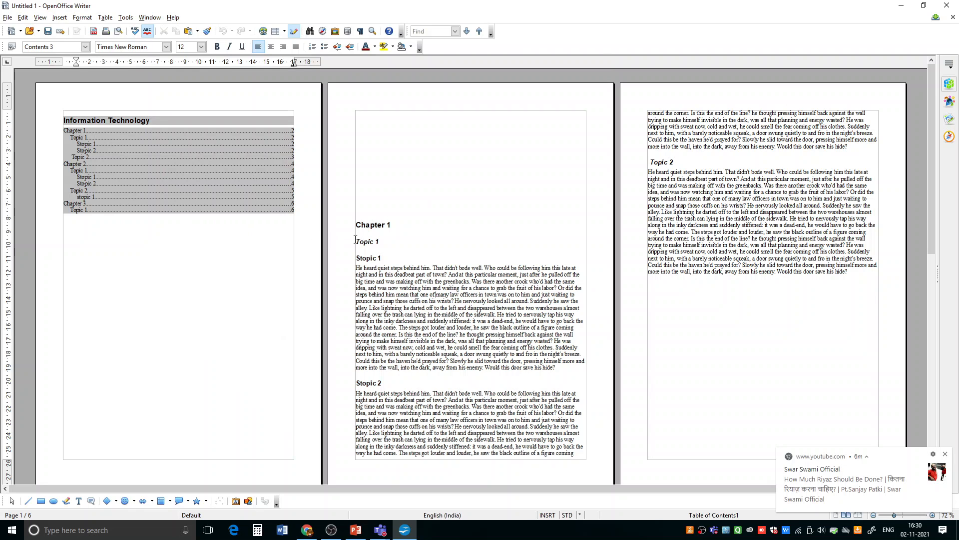
pyautogui.moveTo(380, 531)
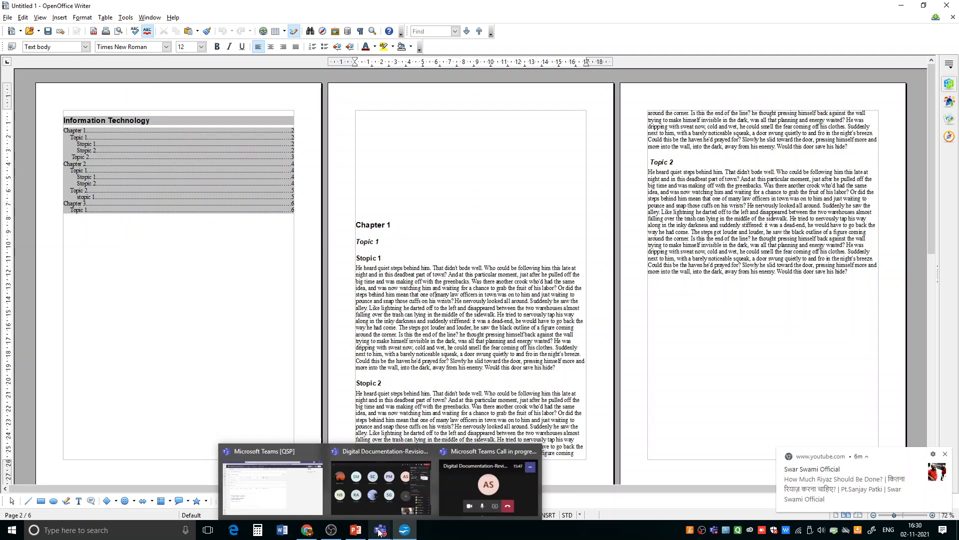
pyautogui.click(364, 508)
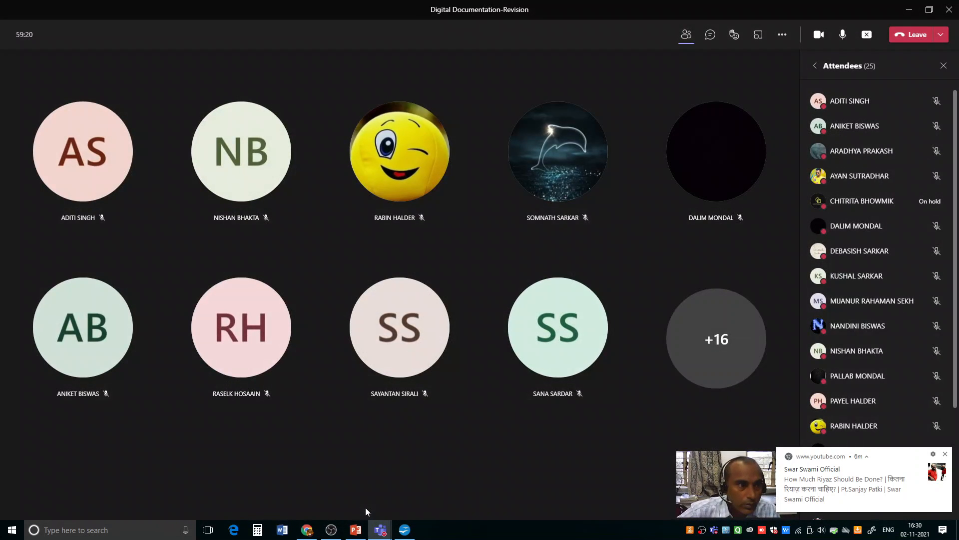
pyautogui.click(405, 529)
# Try to update the table of contents
pyautogui.click(170, 176)
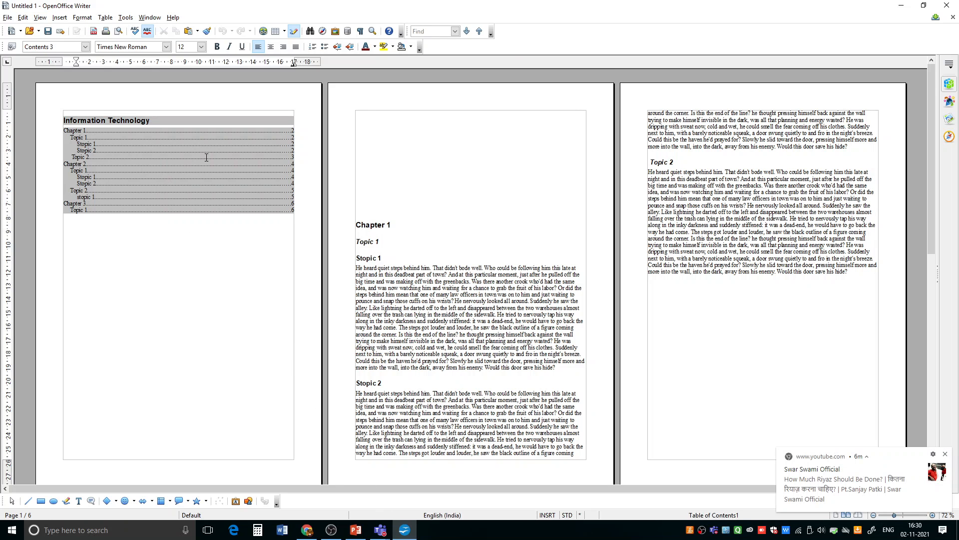
pyautogui.rightClick(207, 158)
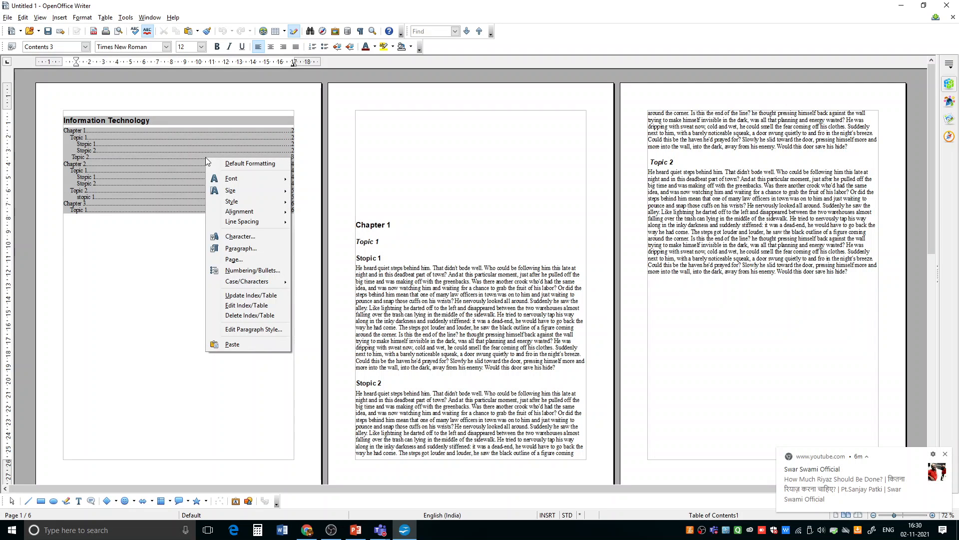
pyautogui.click(250, 295)
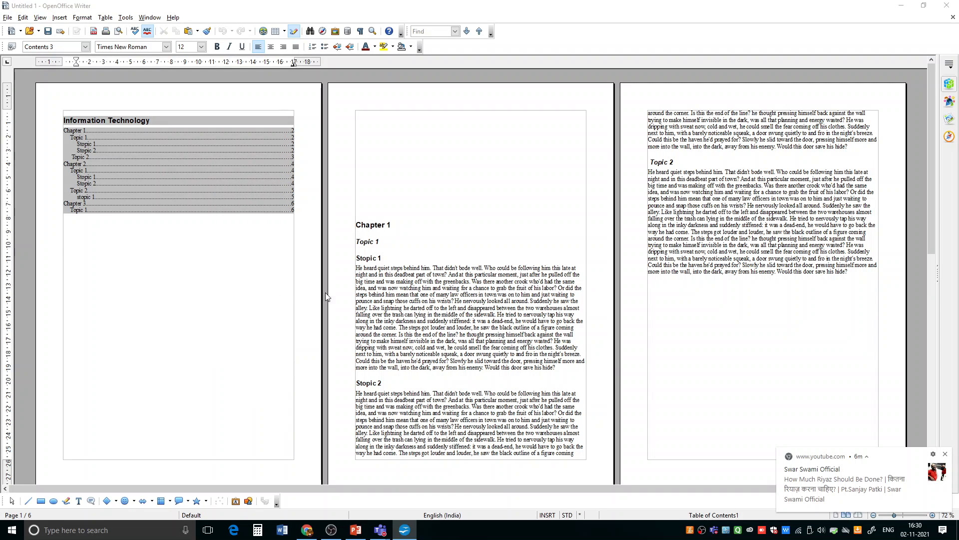
# Switch to the desktop, relaunch OpenOffice 4.1.10 and recover the Untitled 1 document
pyautogui.hotkey('alt', 'Tab')
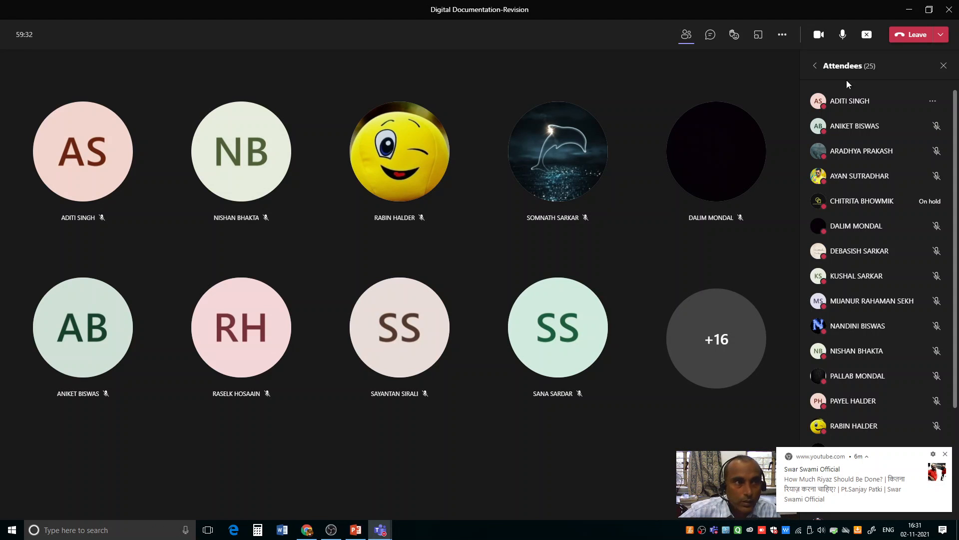
pyautogui.click(910, 12)
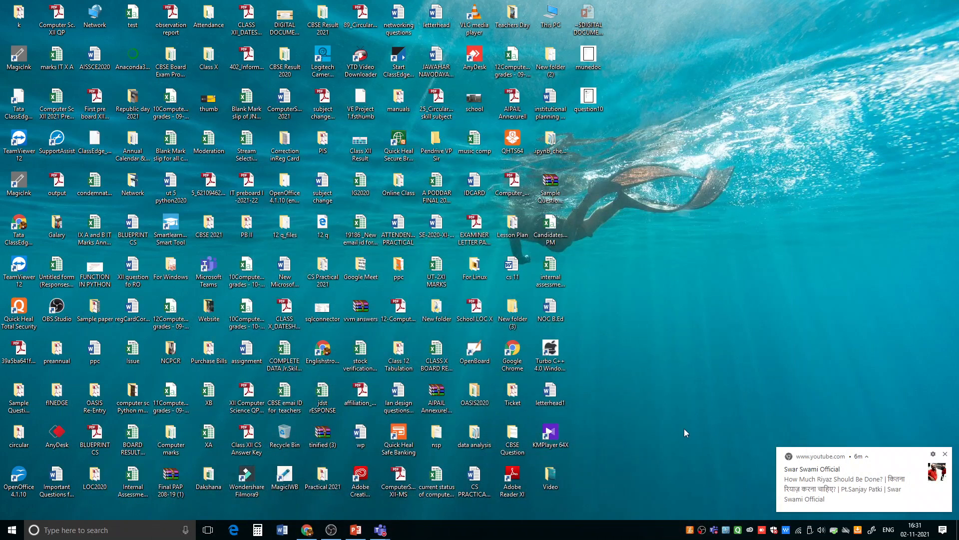
pyautogui.rightClick(697, 268)
pyautogui.click(720, 310)
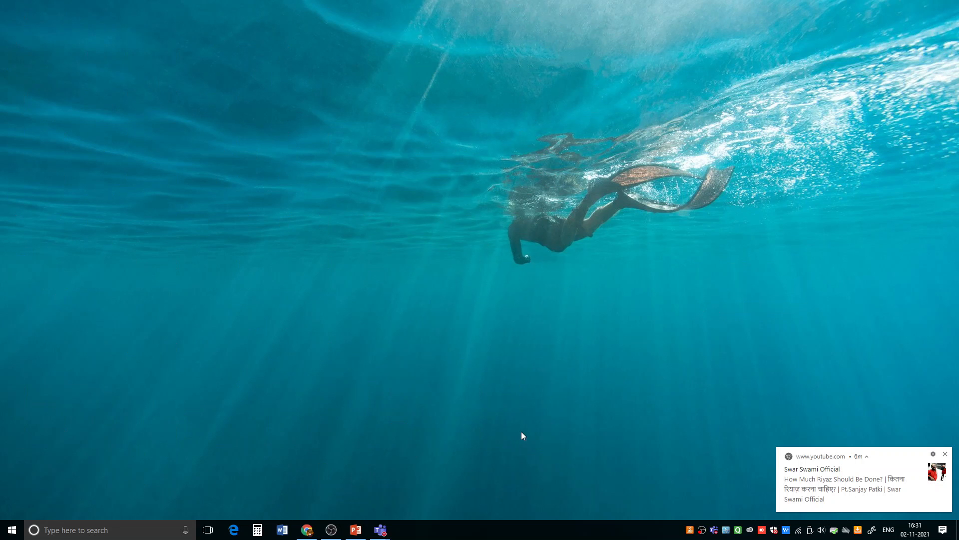
pyautogui.doubleClick(18, 478)
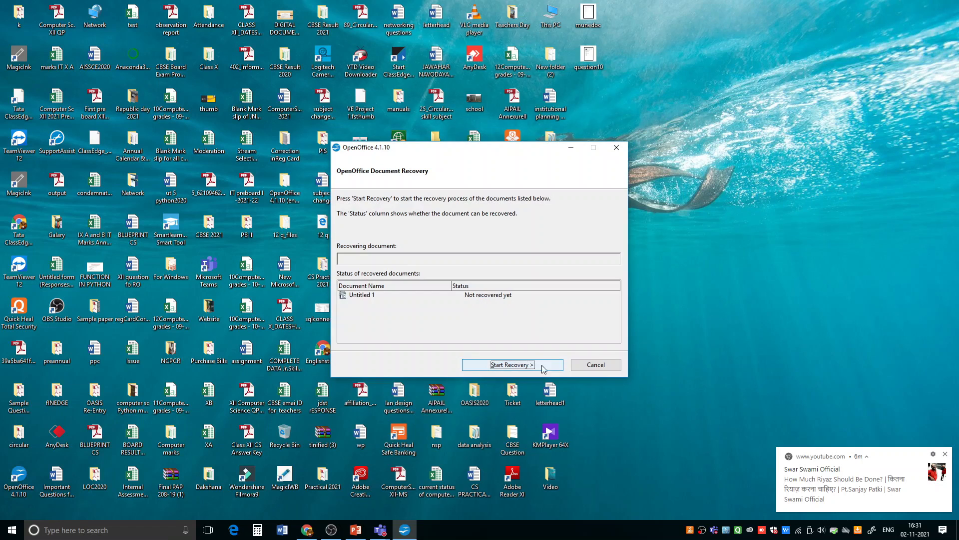
pyautogui.click(529, 365)
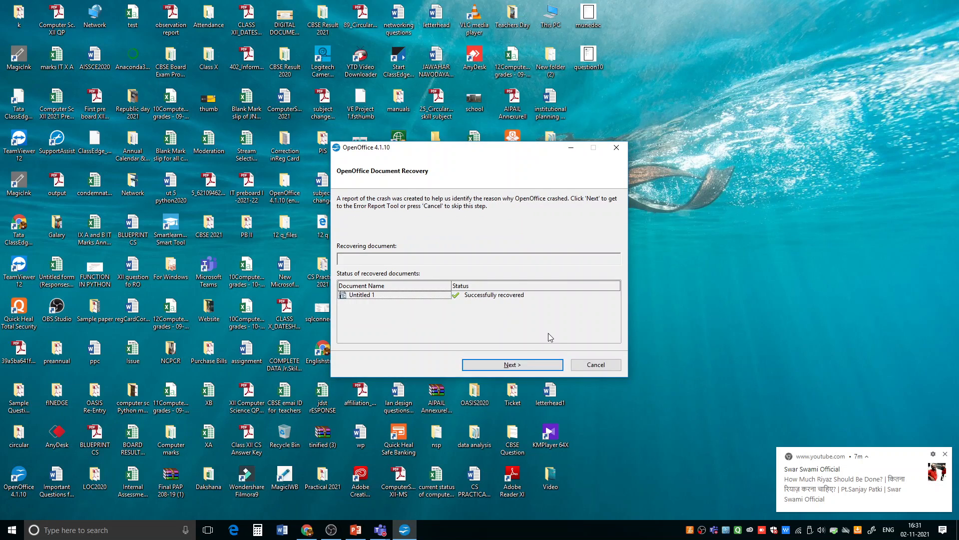
pyautogui.click(518, 369)
pyautogui.click(248, 293)
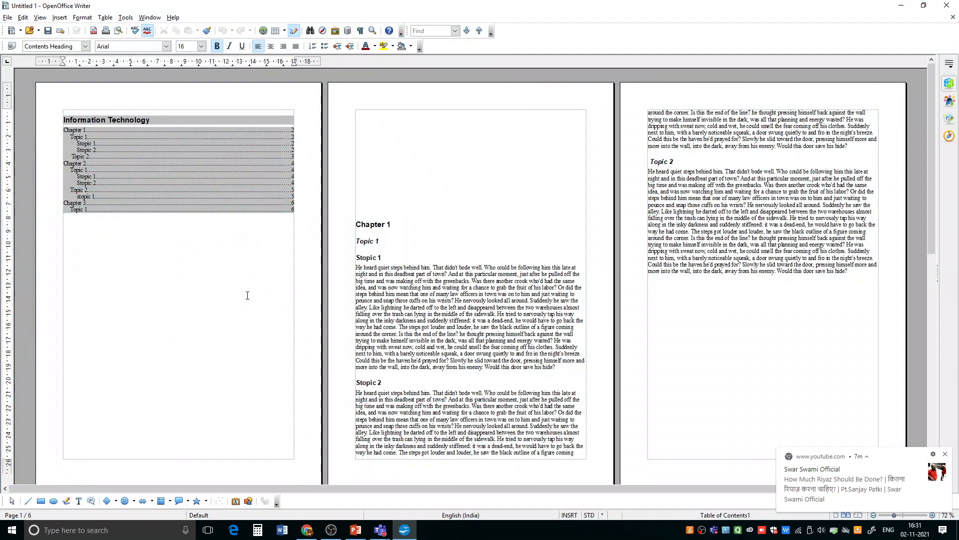
# Set the table of contents background to the school graphic from the Desktop folder, with the Tile type
pyautogui.rightClick(166, 158)
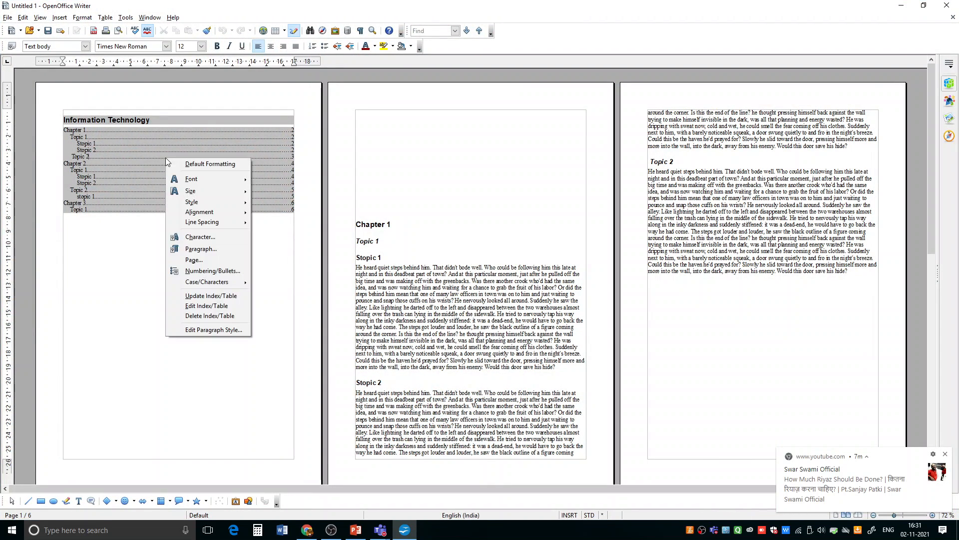
pyautogui.click(205, 306)
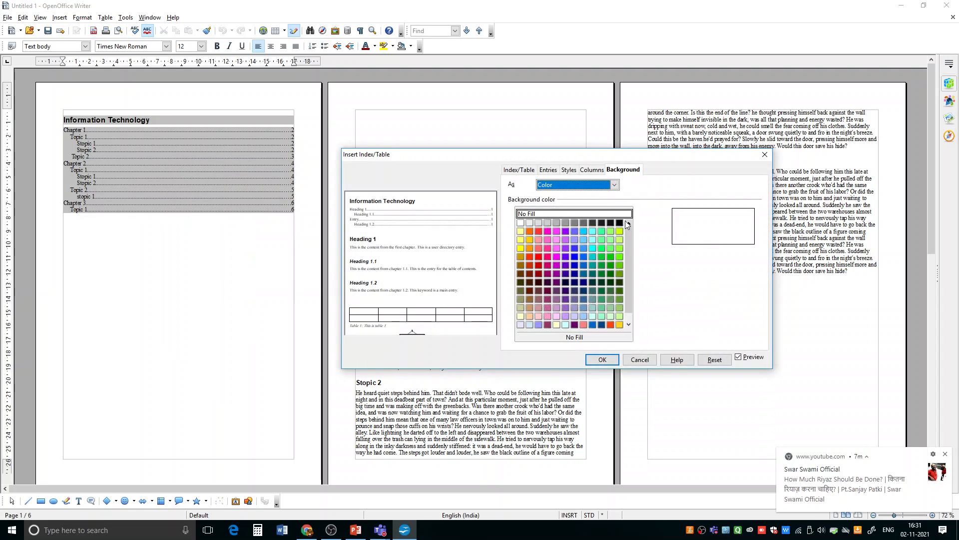
pyautogui.click(614, 185)
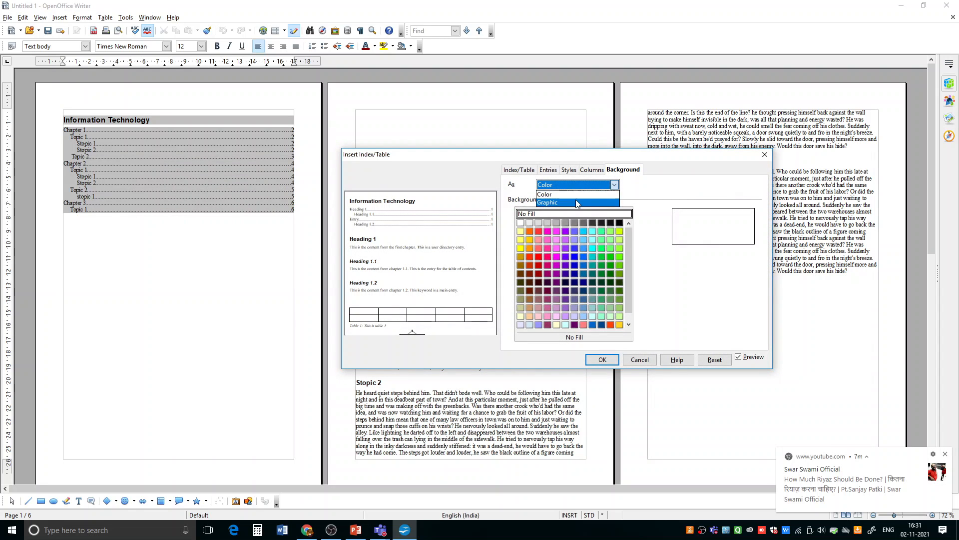
pyautogui.click(563, 203)
pyautogui.click(551, 217)
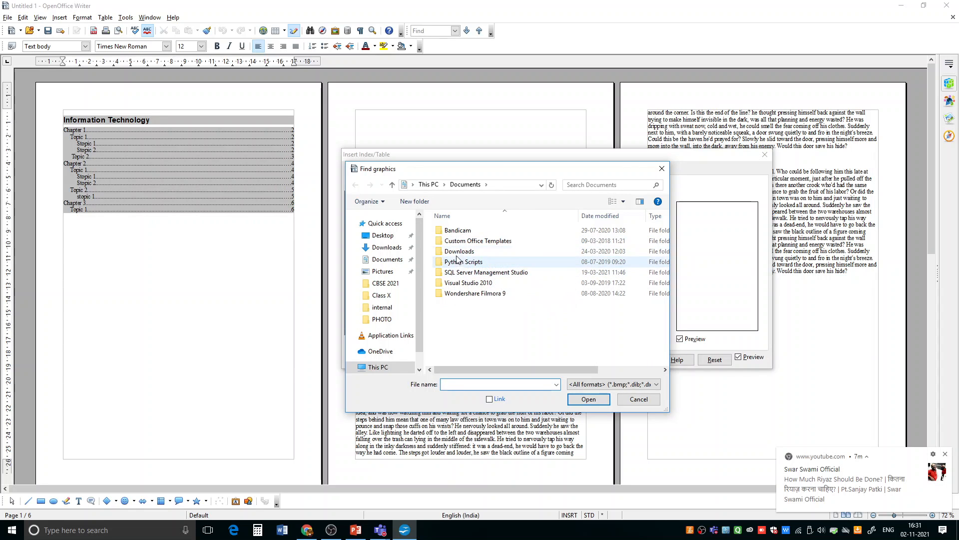
pyautogui.click(383, 235)
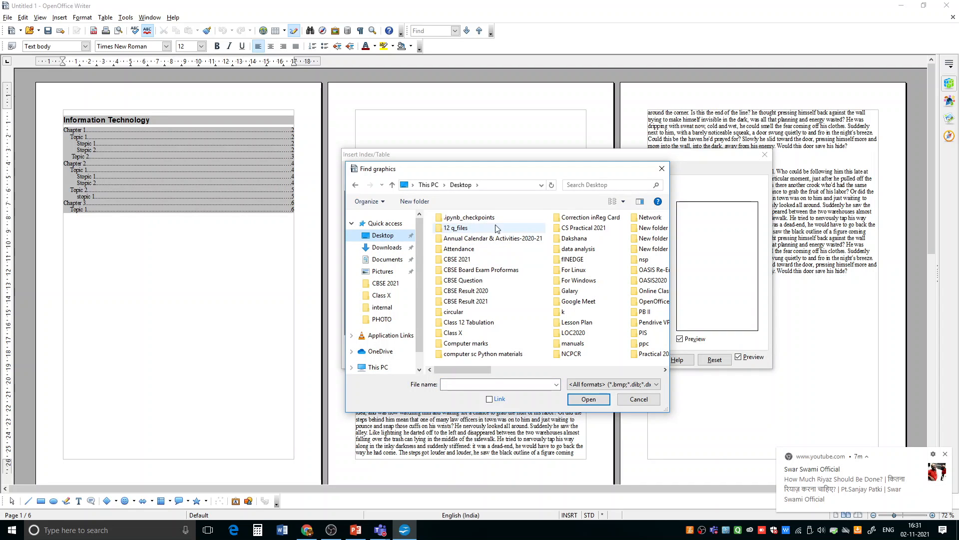
pyautogui.scroll(-5, 568, 256)
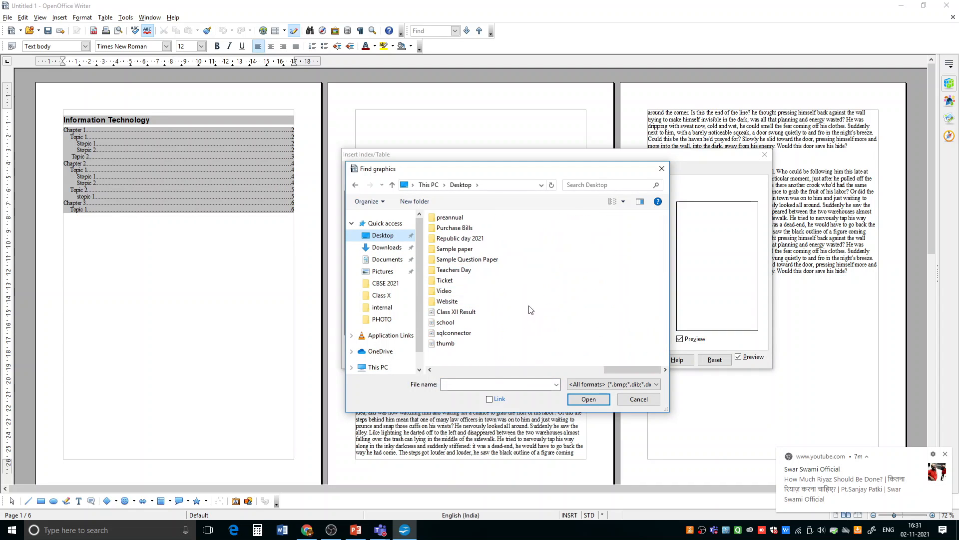
pyautogui.doubleClick(445, 323)
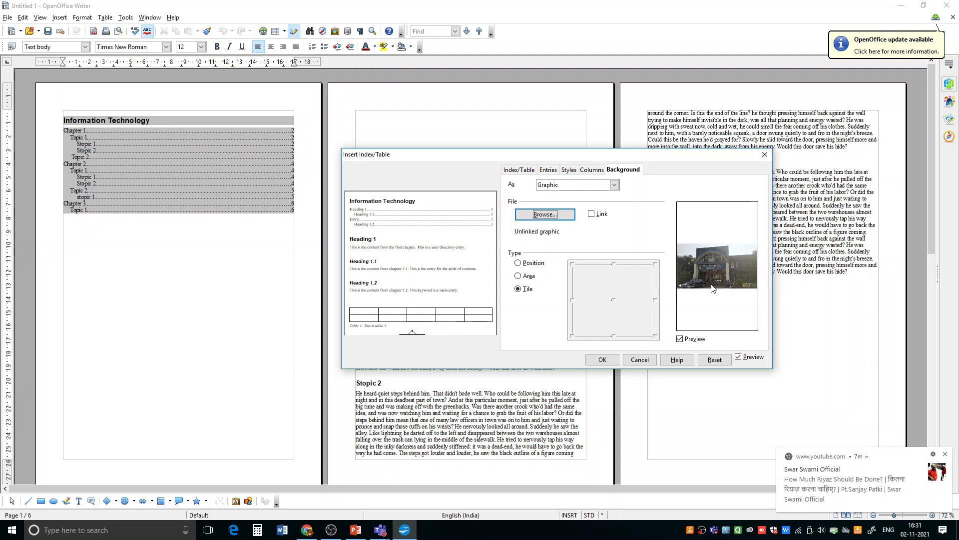
pyautogui.click(603, 360)
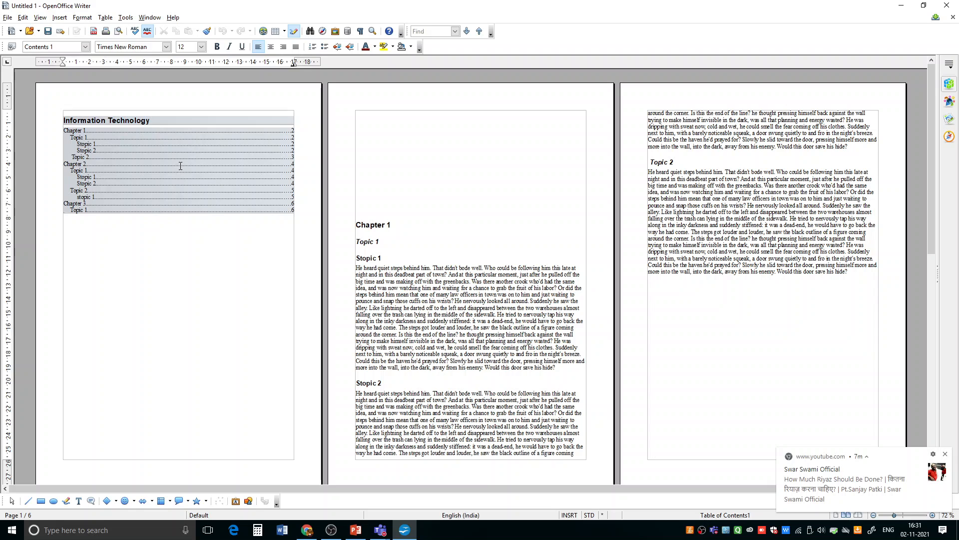
# Replace the table of contents background graphic with 20210126_093132 from the Republic day 2021 folder on the Desktop
pyautogui.rightClick(181, 170)
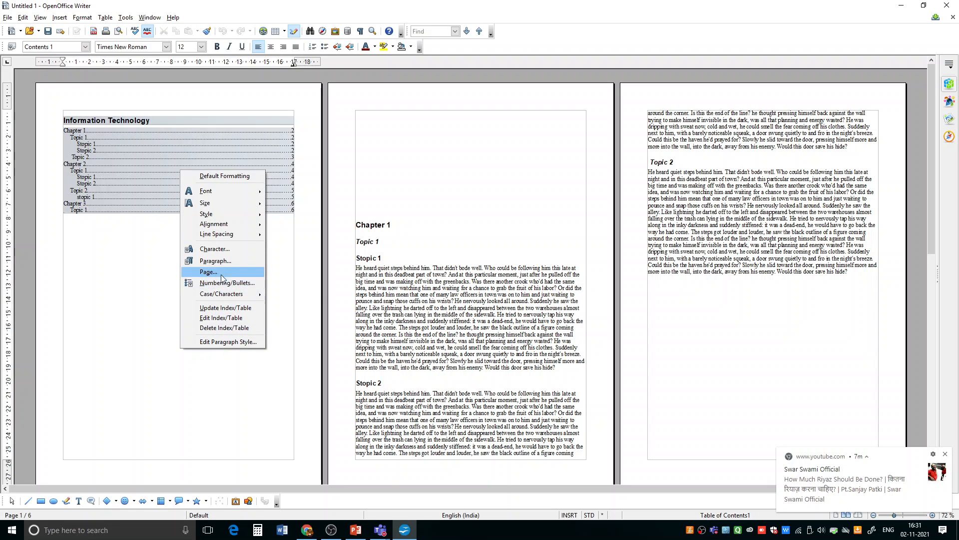
pyautogui.click(221, 318)
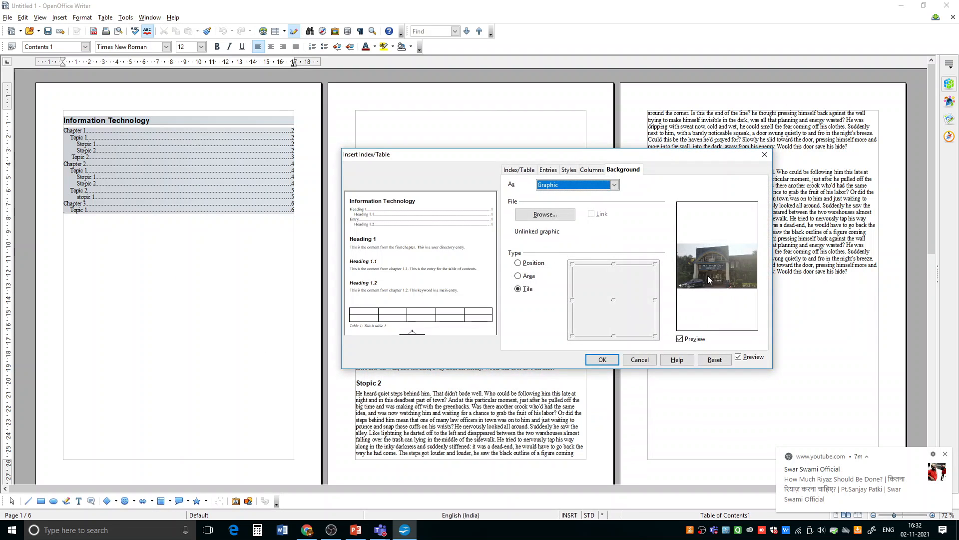
pyautogui.click(557, 215)
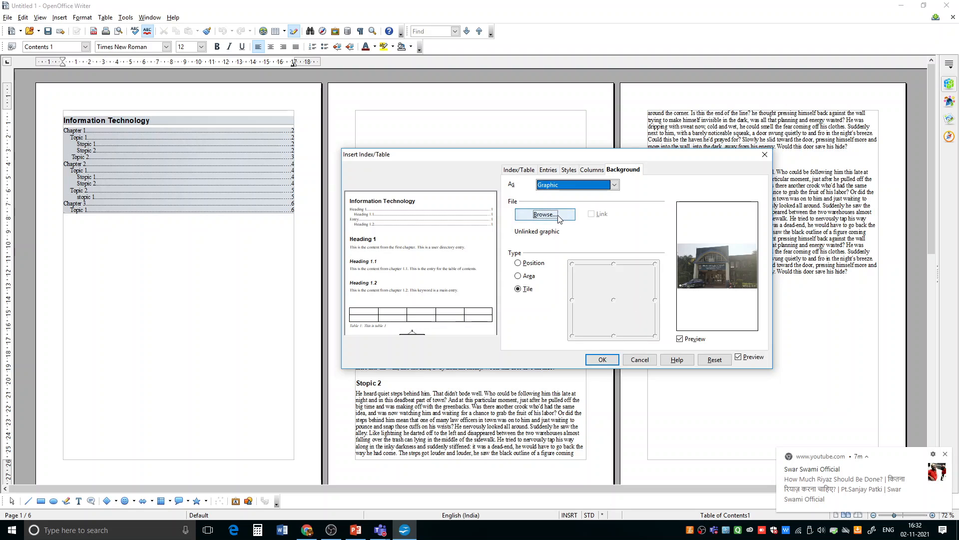
pyautogui.scroll(-5, 488, 318)
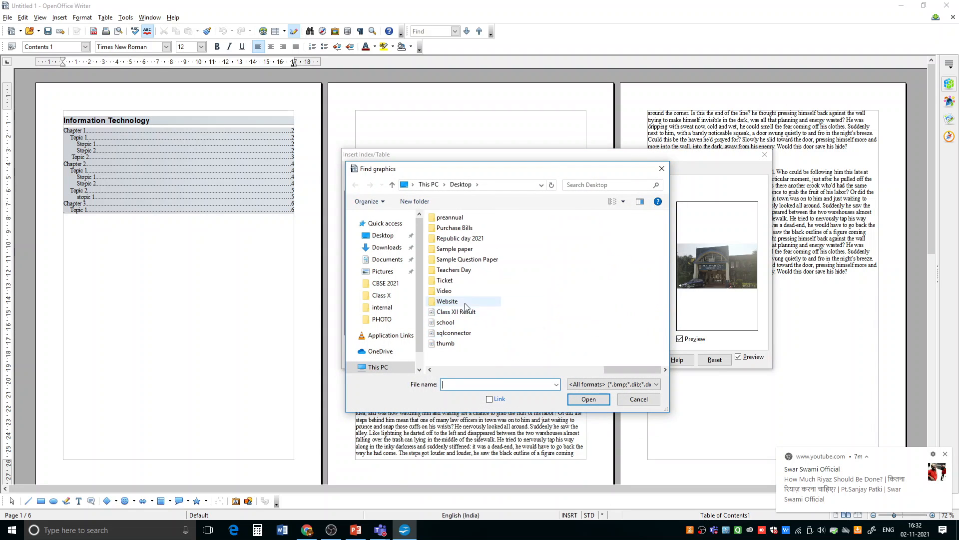
pyautogui.doubleClick(459, 238)
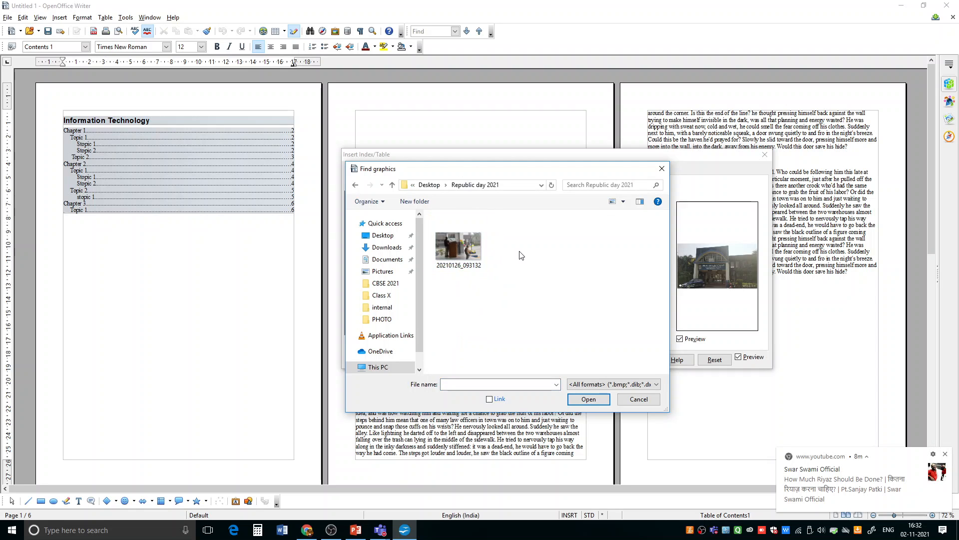
pyautogui.doubleClick(458, 246)
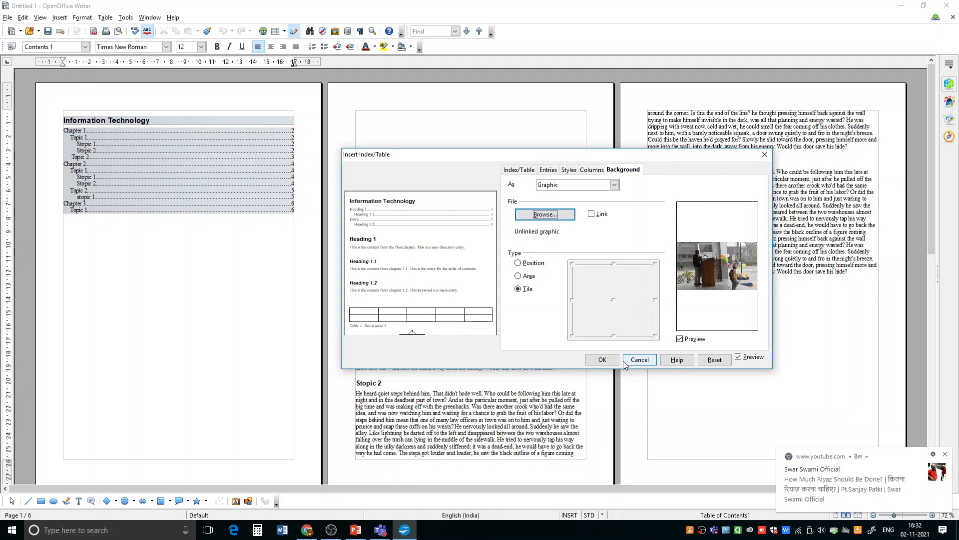
pyautogui.click(602, 359)
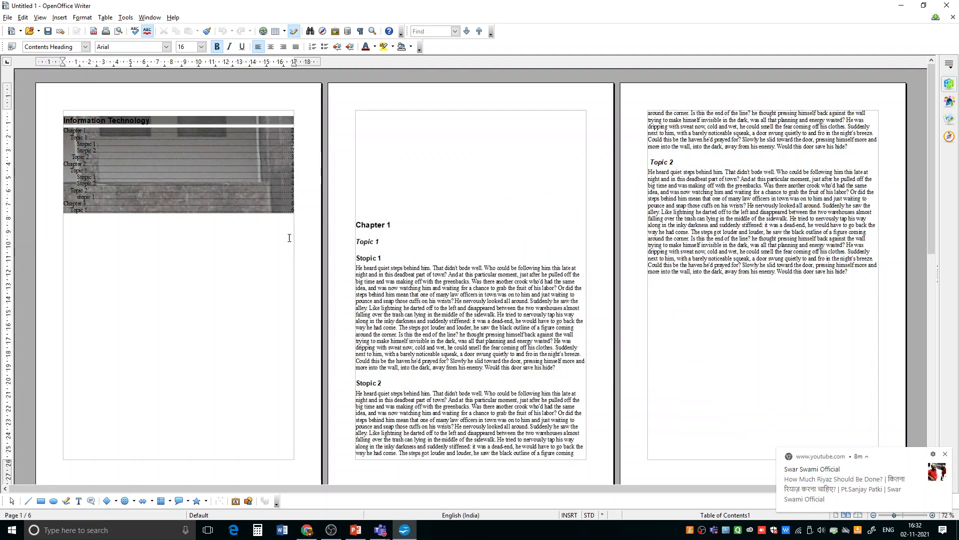